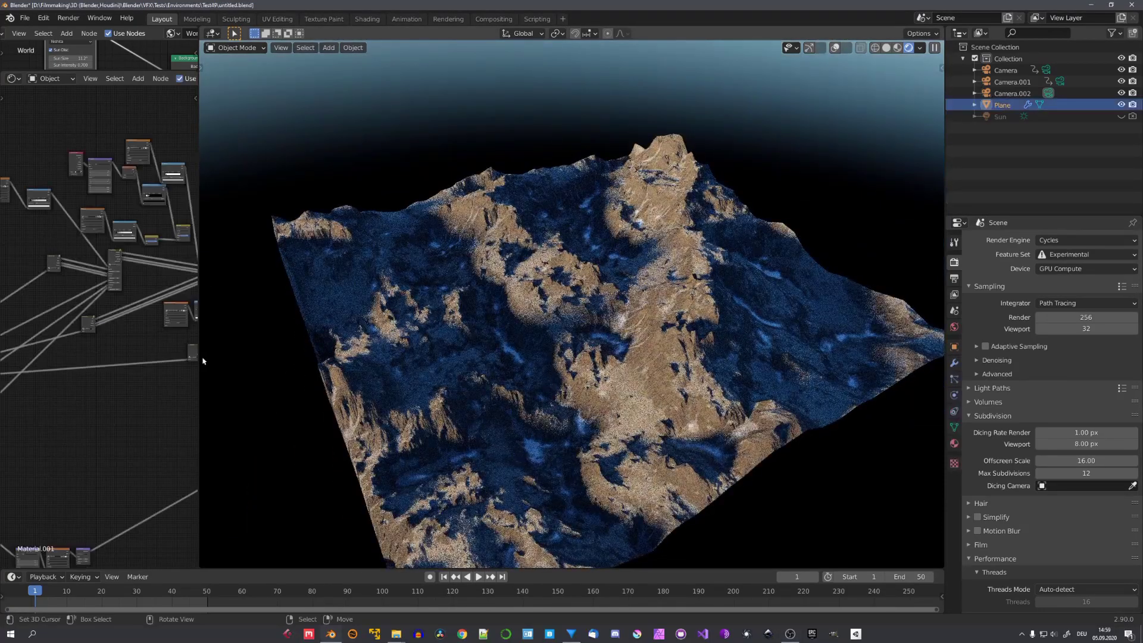
scroll(129, 376, "up", 6)
scroll(128, 377, "up", 2)
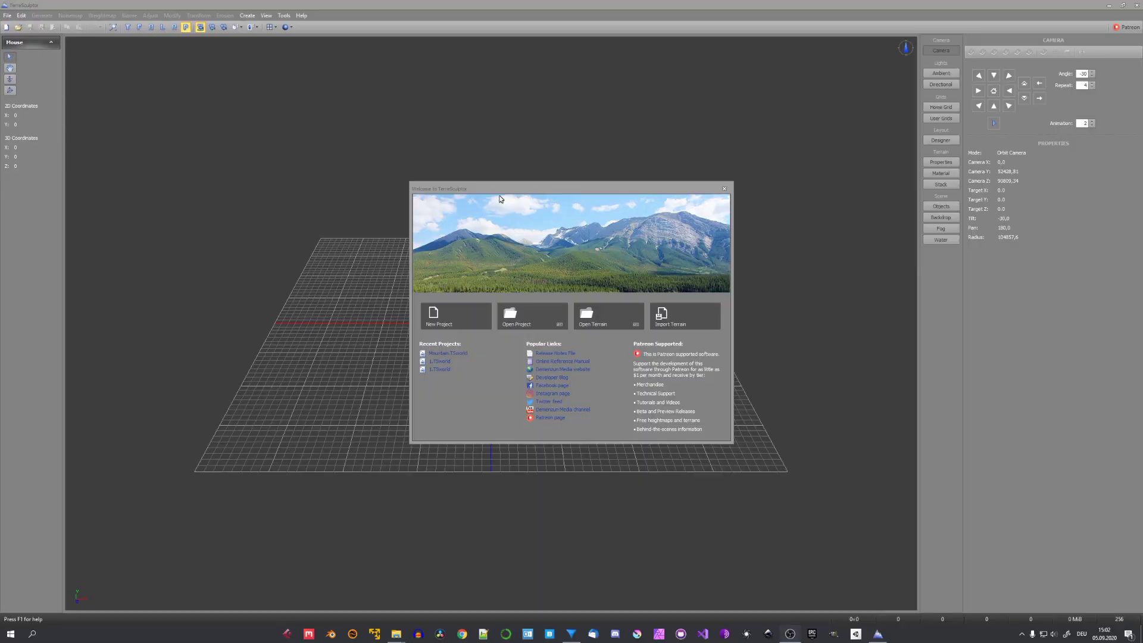
Switch to TerreSculptor and start a new project with a 1024 × 1024 terrain
left_click_drag(510, 191, 497, 182)
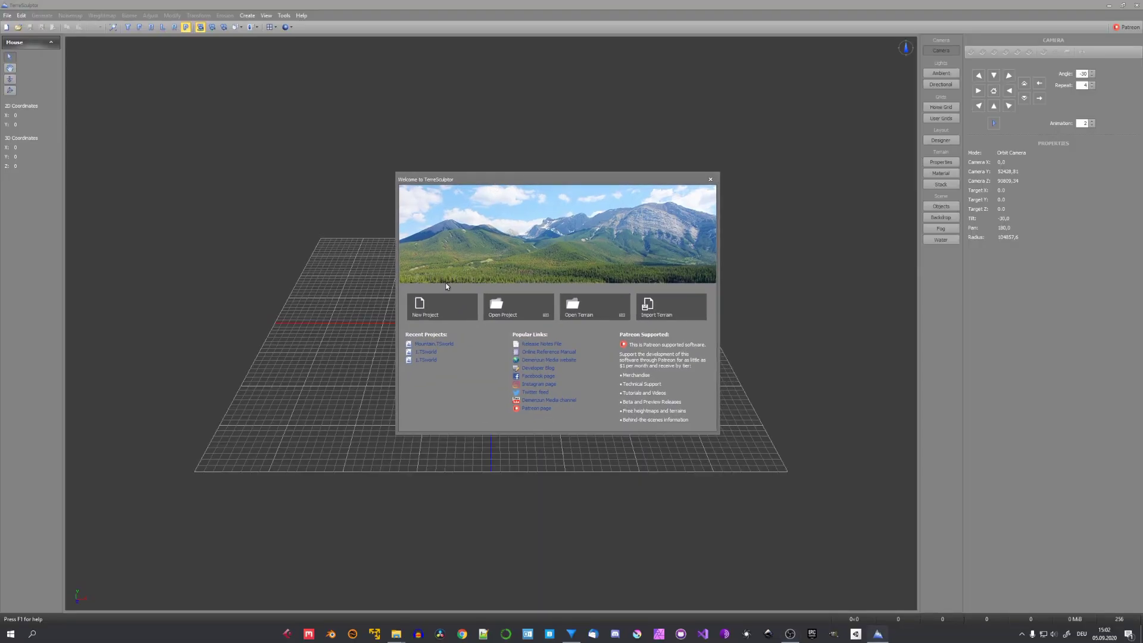
left_click(436, 309)
left_click_drag(534, 254, 527, 248)
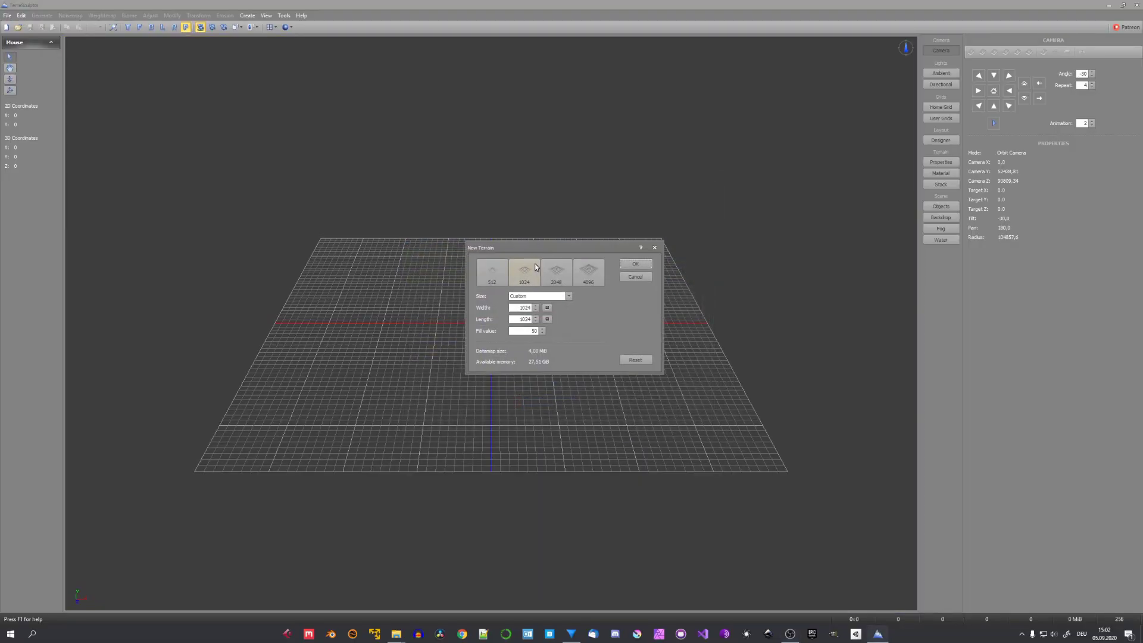
left_click(525, 269)
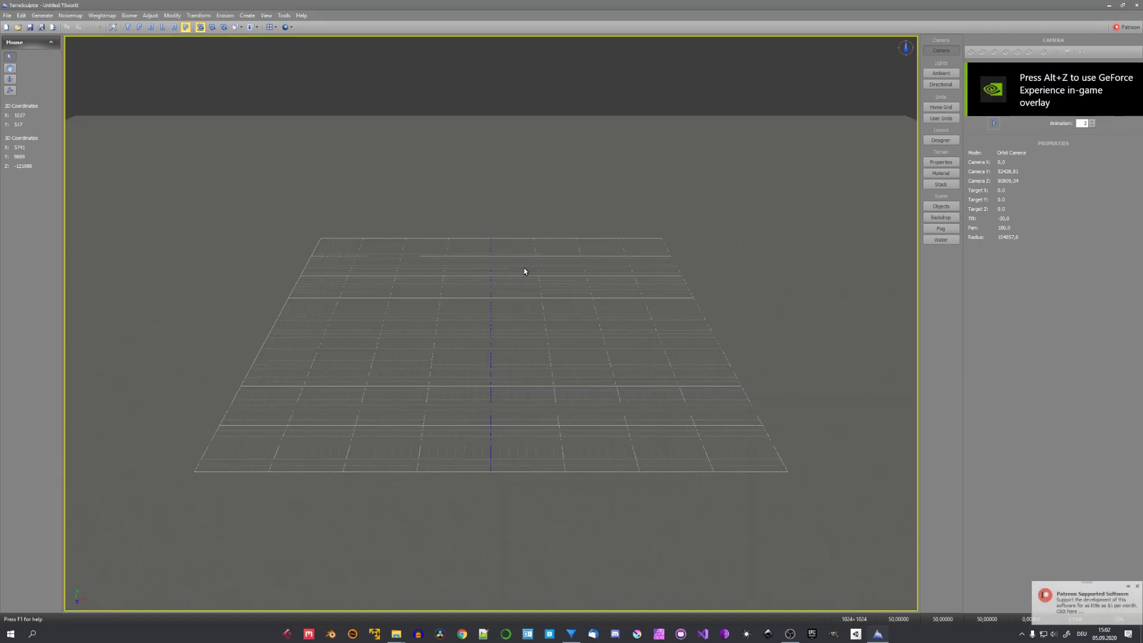
Hide the home grid in the scene objects, leaving the flat terrain displayed
scroll(525, 274, "down", 7)
middle_click_drag(528, 291, 509, 324)
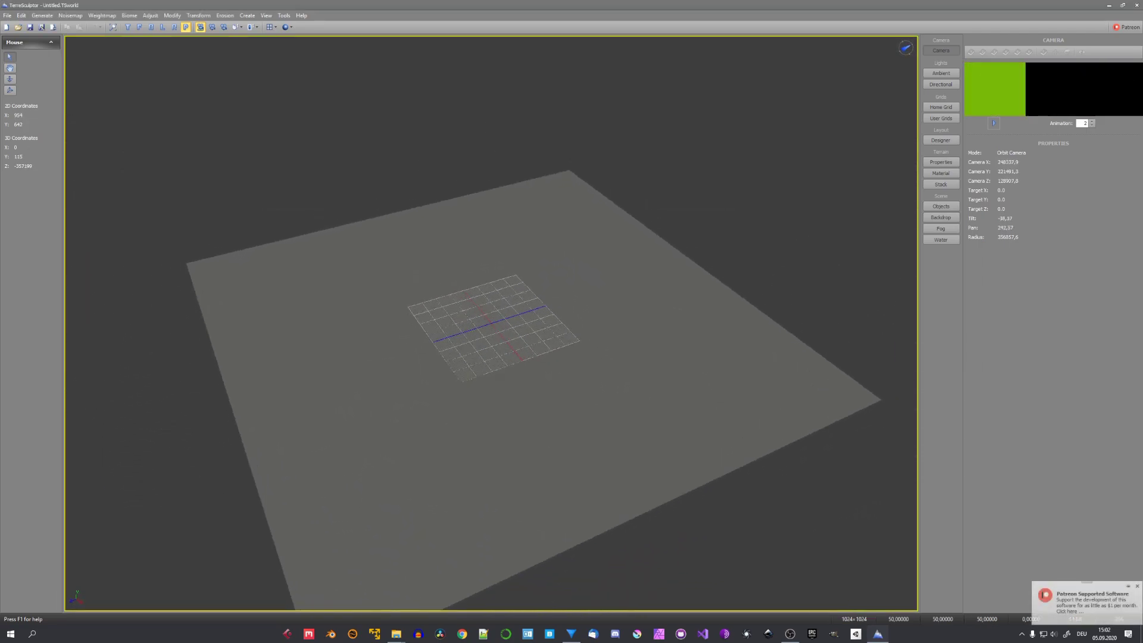
scroll(548, 345, "up", 3)
left_click_drag(549, 348, 470, 354)
scroll(469, 351, "up", 3)
middle_click_drag(469, 351, 607, 313)
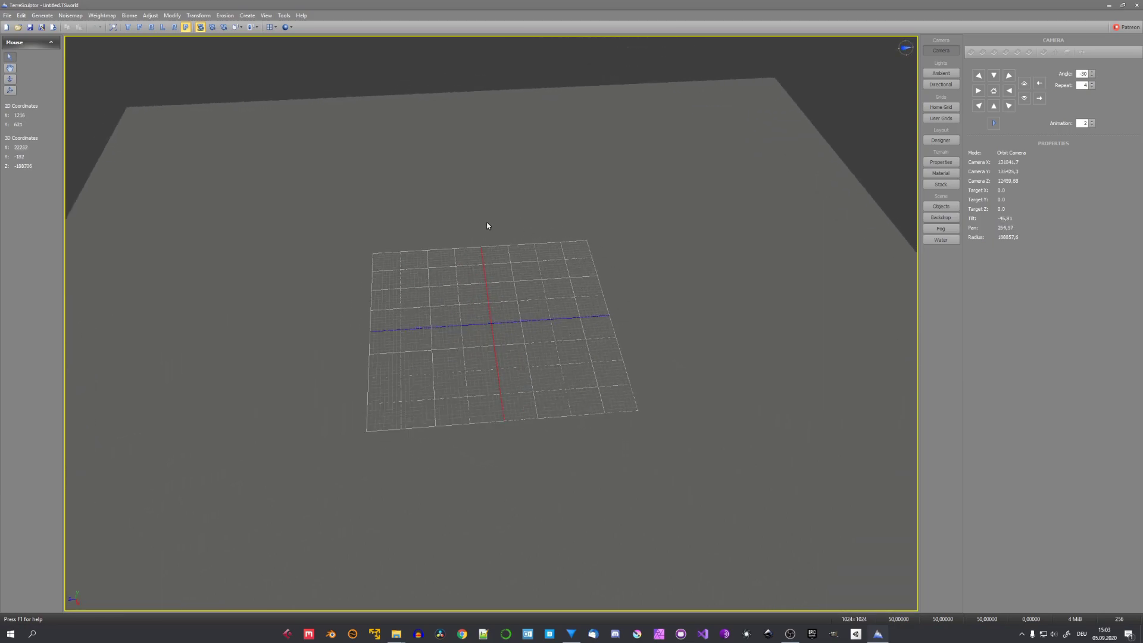
left_click(940, 206)
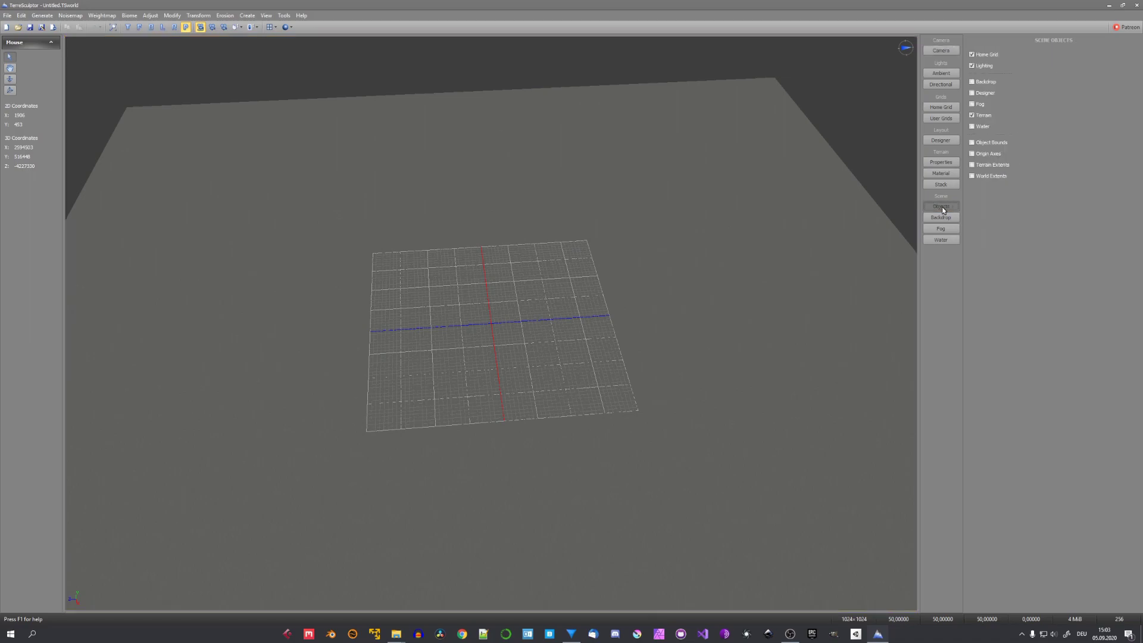
left_click(971, 54)
scroll(655, 304, "down", 2)
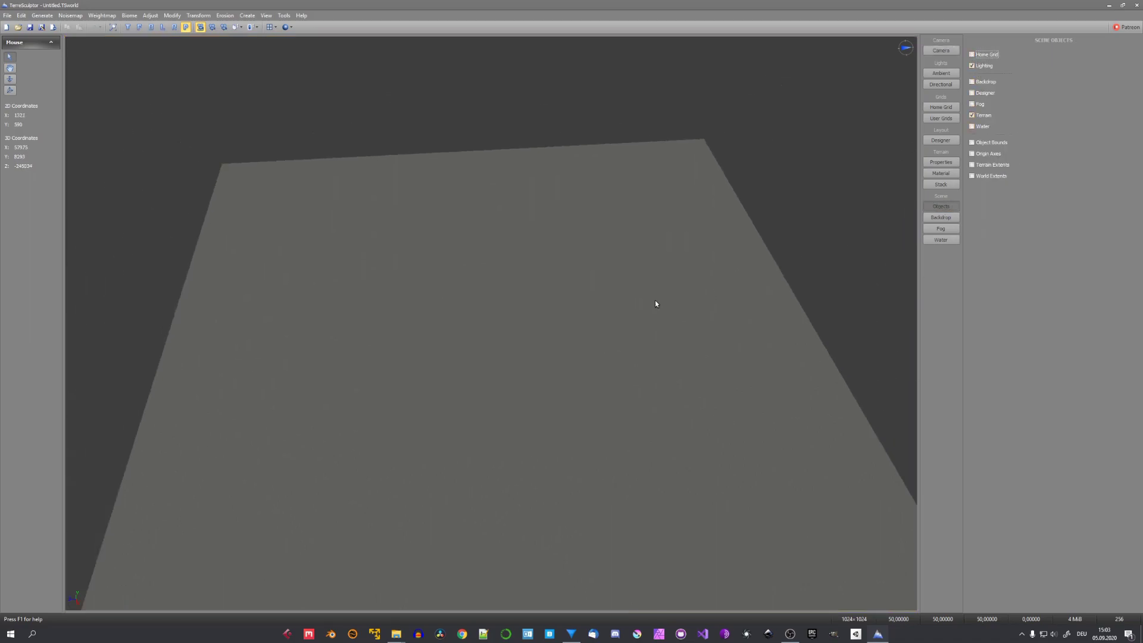
Start a Gradient noisemap for the terrain and load the Rough Mountains preset
left_click_drag(655, 304, 622, 330)
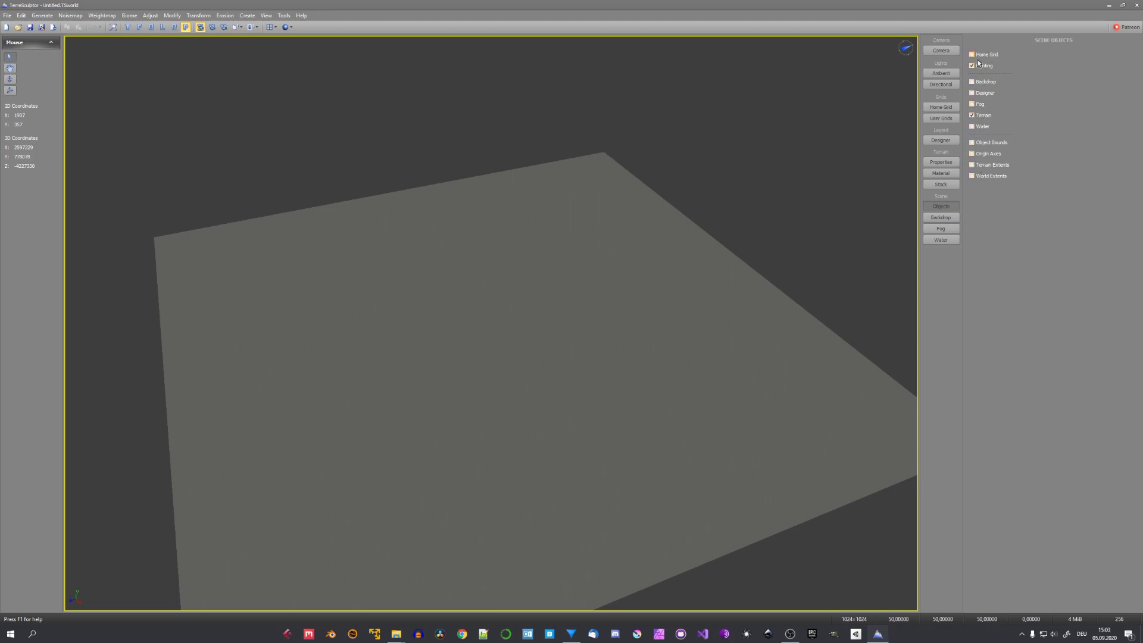
left_click_drag(655, 342, 652, 324)
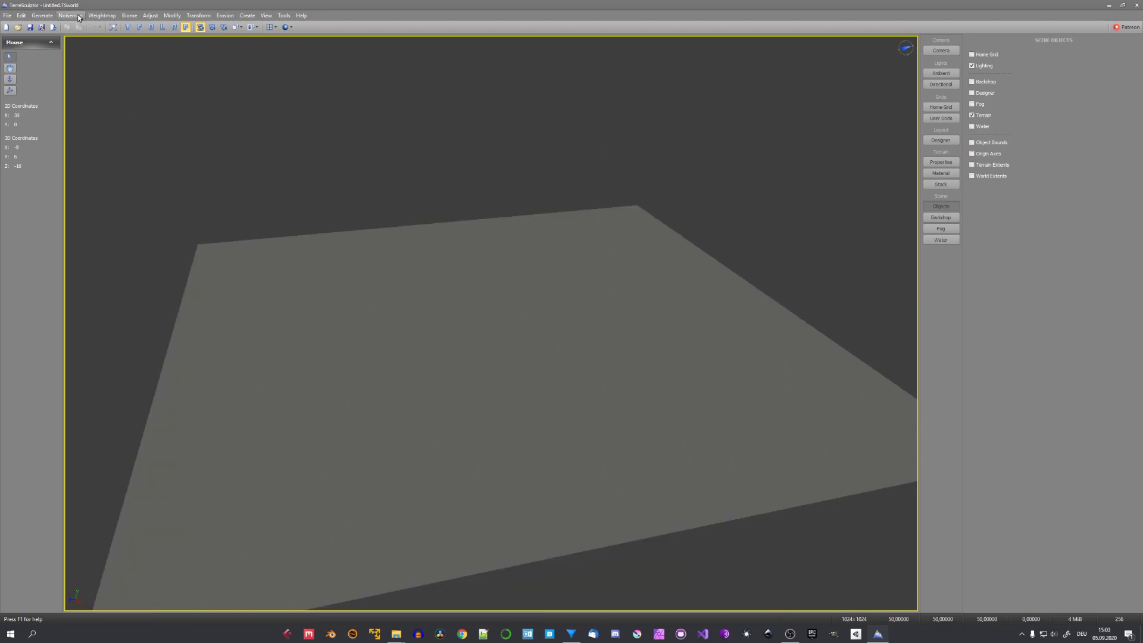
left_click(43, 15)
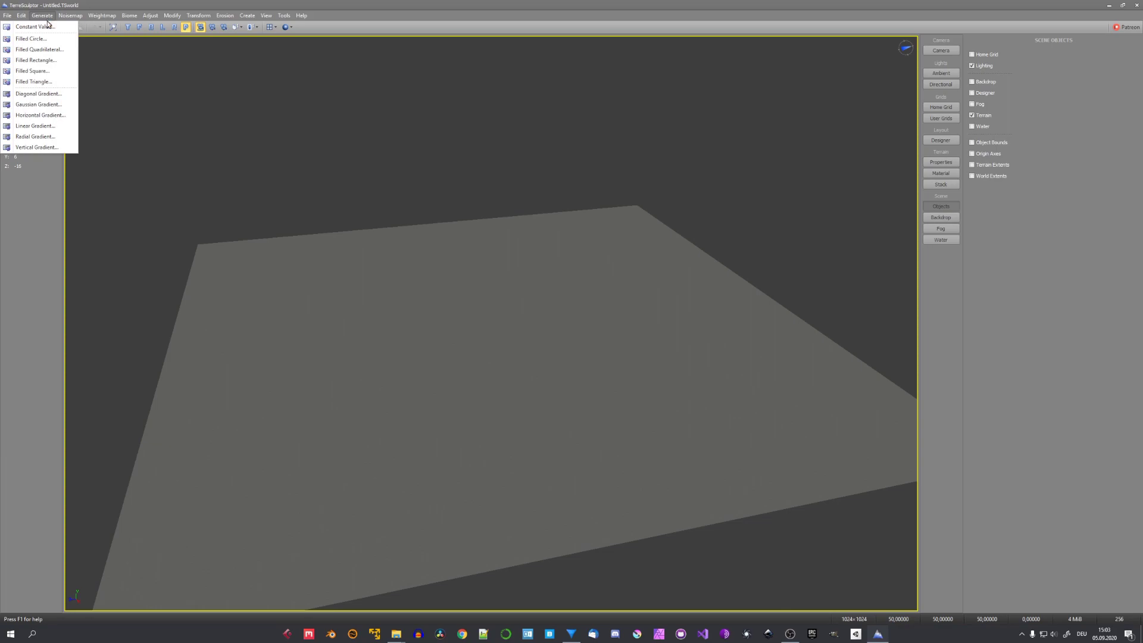
mouse_move(67, 20)
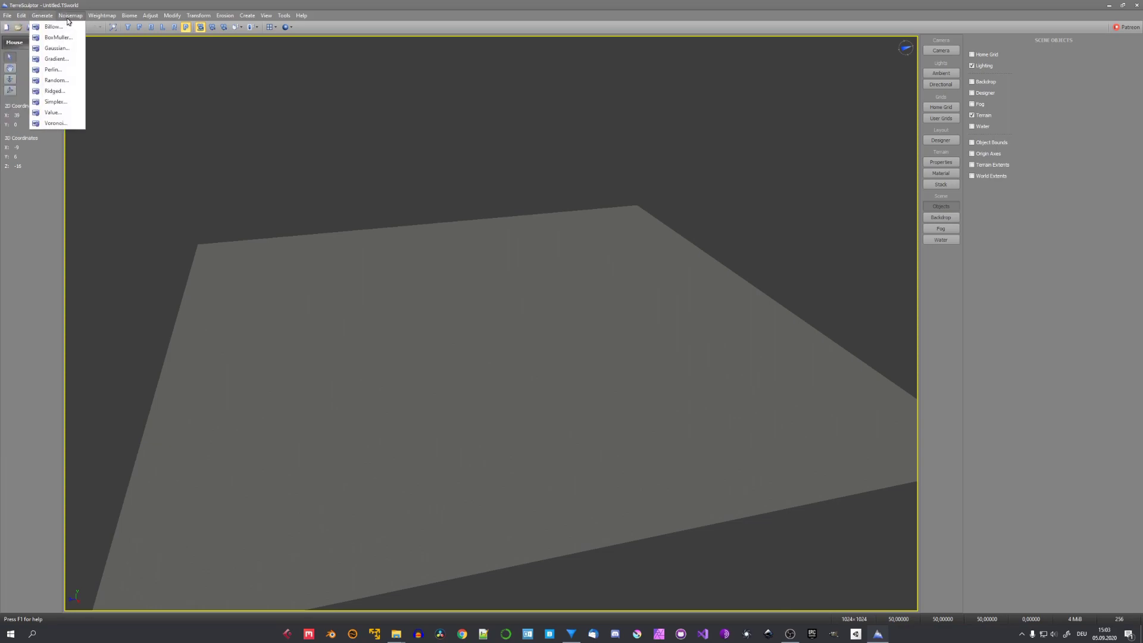
left_click(57, 59)
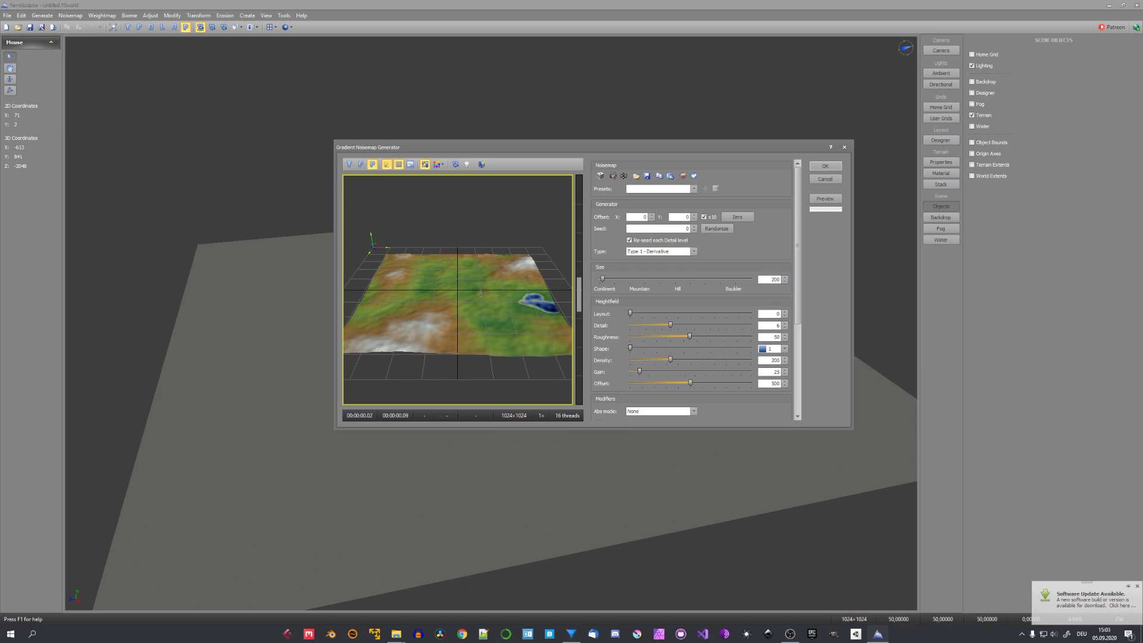
left_click_drag(467, 302, 524, 300)
scroll(500, 305, "down", 1)
left_click(694, 188)
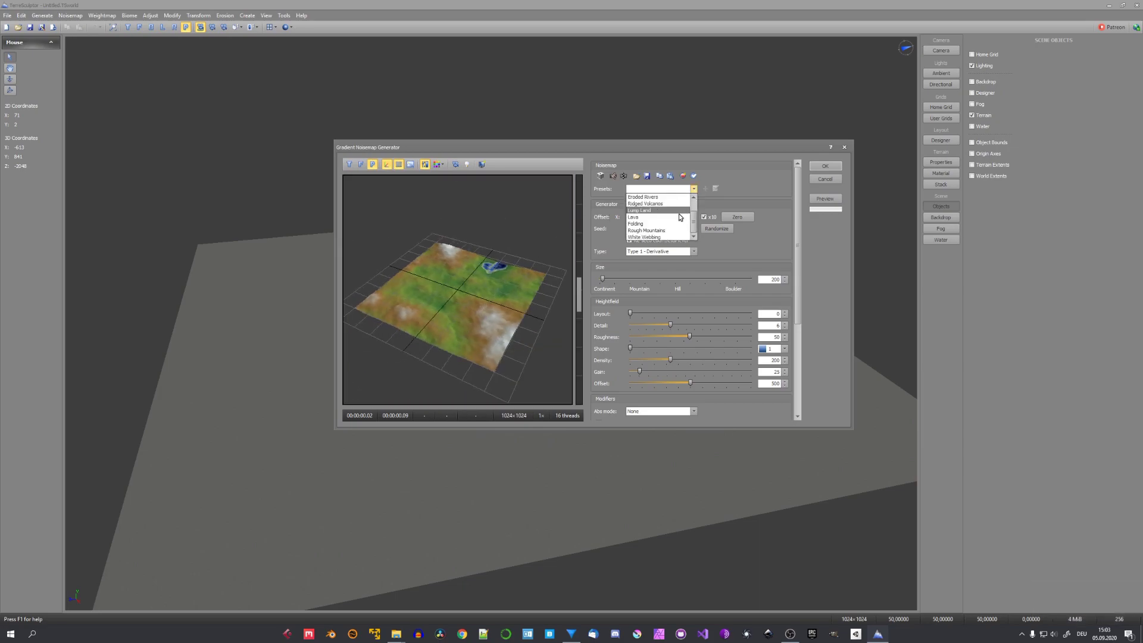
left_click(648, 230)
Set the Gradient noisemap's size to 774 for larger mountain features
scroll(495, 307, "up", 3)
left_click_drag(496, 307, 495, 253)
scroll(496, 262, "down", 3)
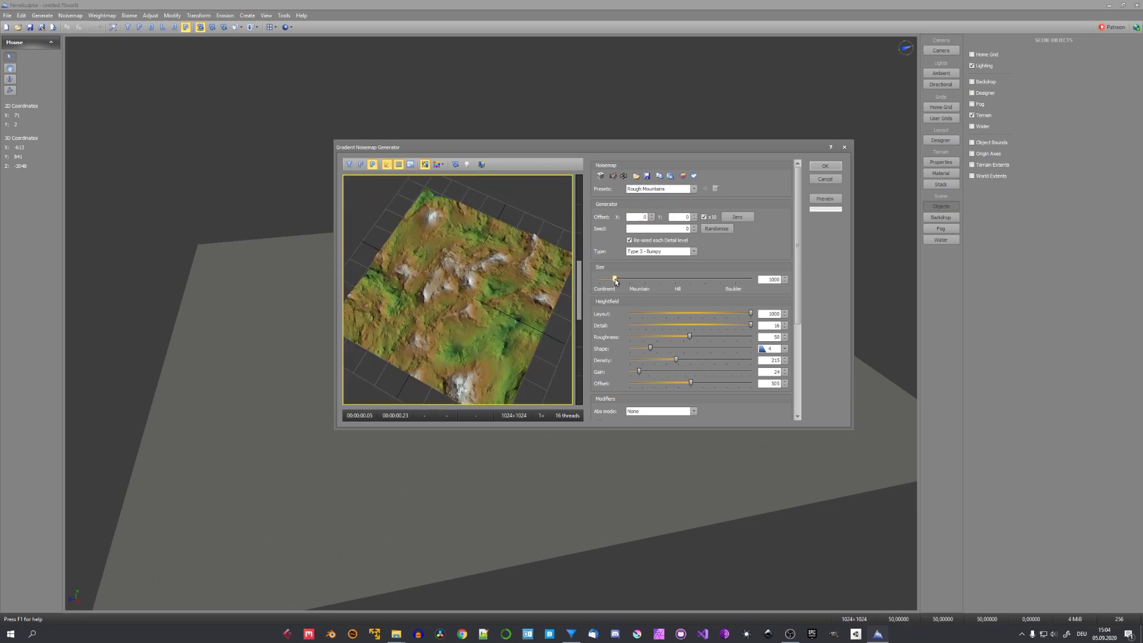
left_click_drag(614, 281, 612, 282)
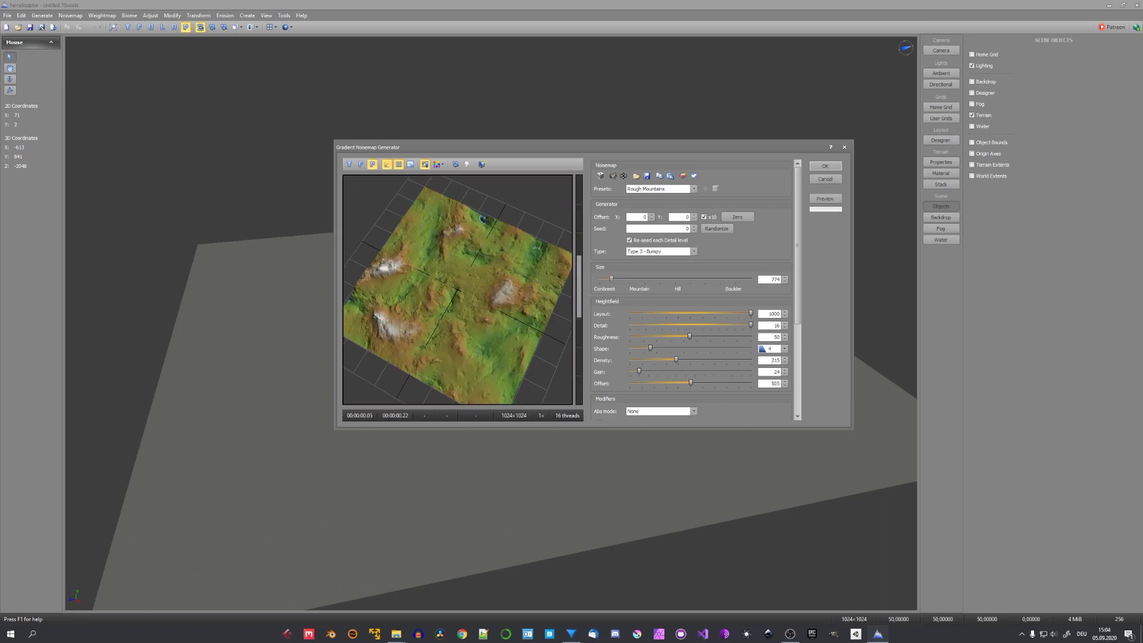
Set the Gradient noisemap's gain to 84 and generate the mountain terrain from it
left_click_drag(530, 314, 696, 371)
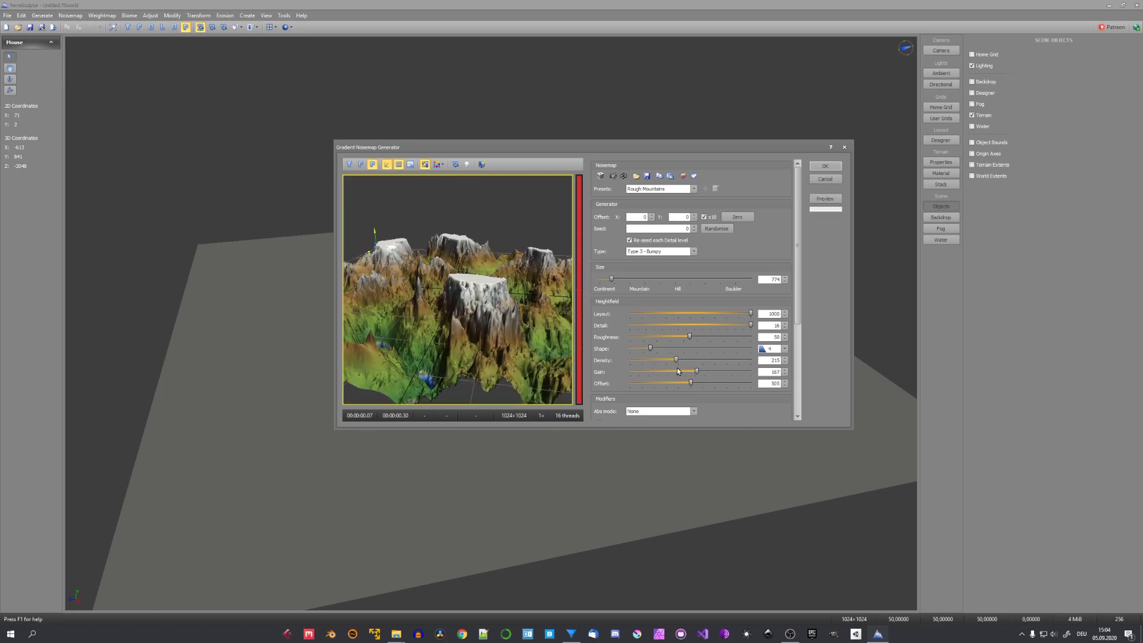
left_click_drag(680, 370, 663, 371)
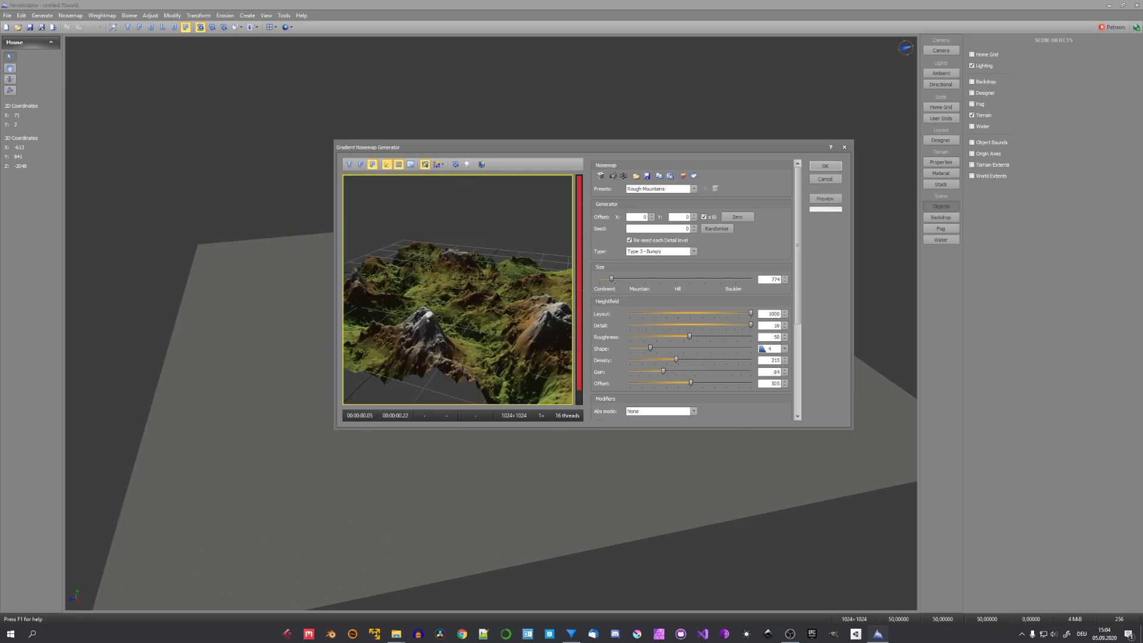
left_click_drag(533, 154, 484, 142)
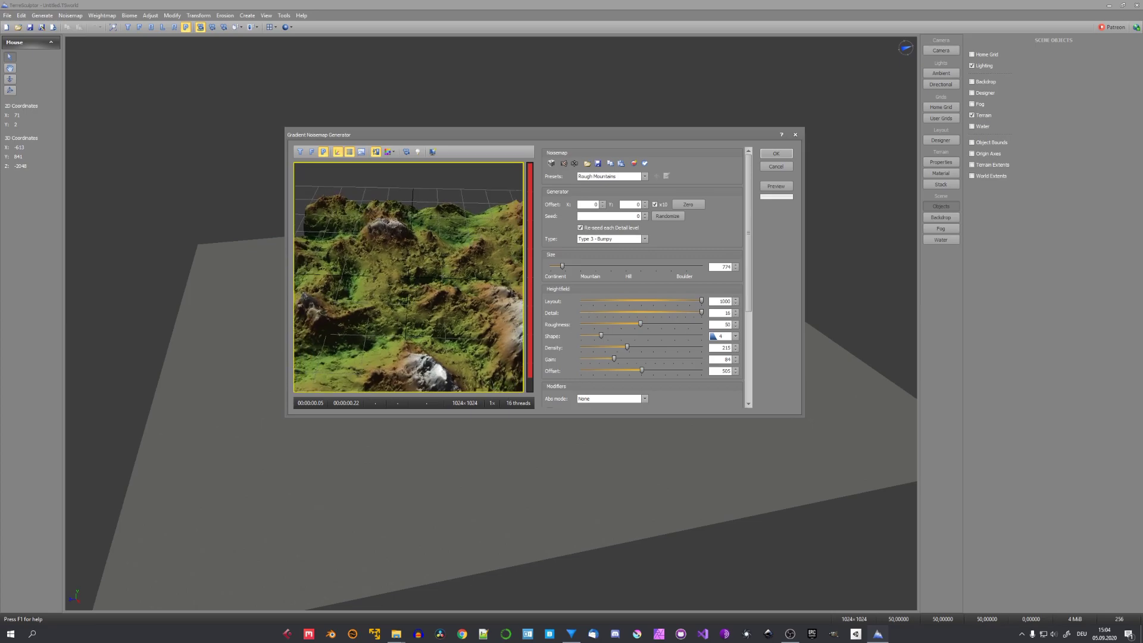
left_click(768, 156)
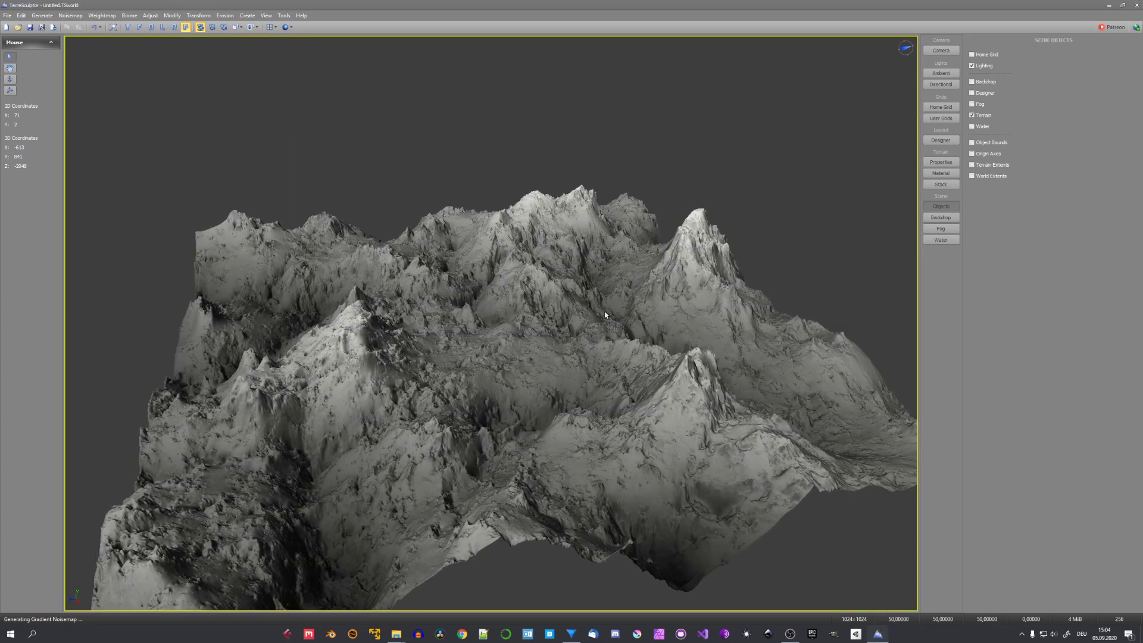
Set the generated terrain's display resolution in the viewport to 4×
middle_click_drag(635, 479, 626, 504)
scroll(626, 504, "up", 3)
left_click_drag(488, 376, 470, 385)
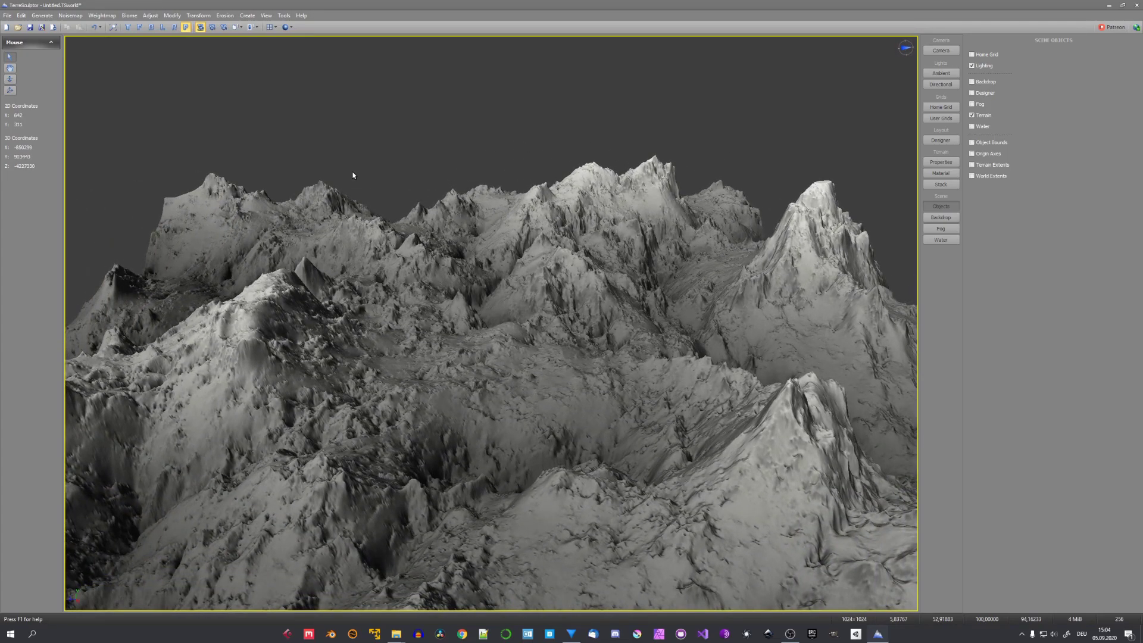
left_click(260, 27)
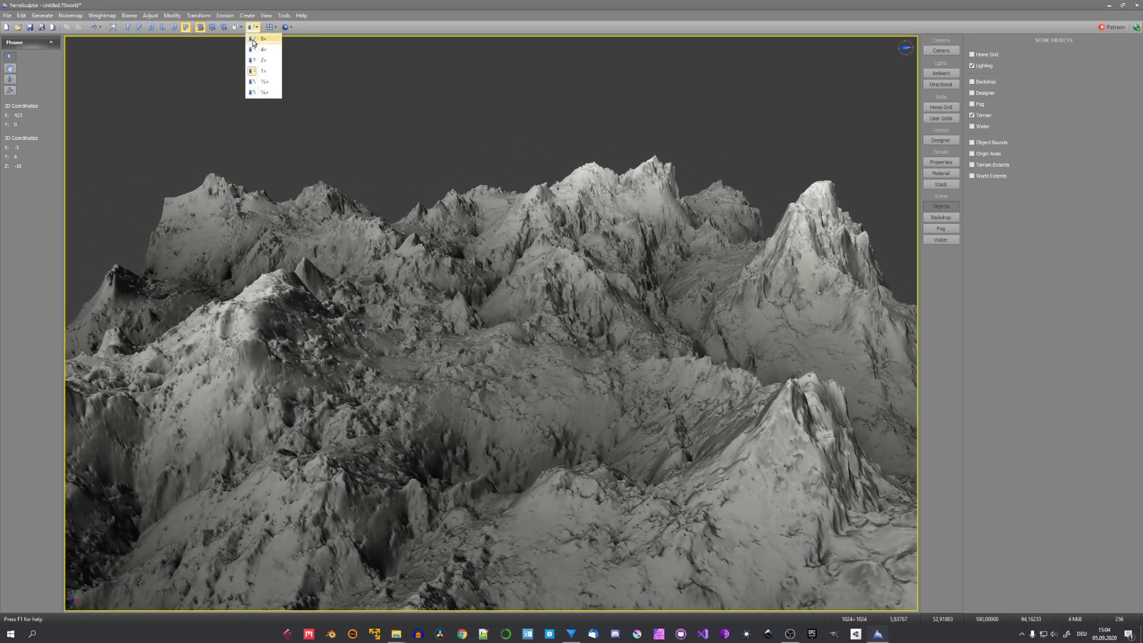
left_click(262, 51)
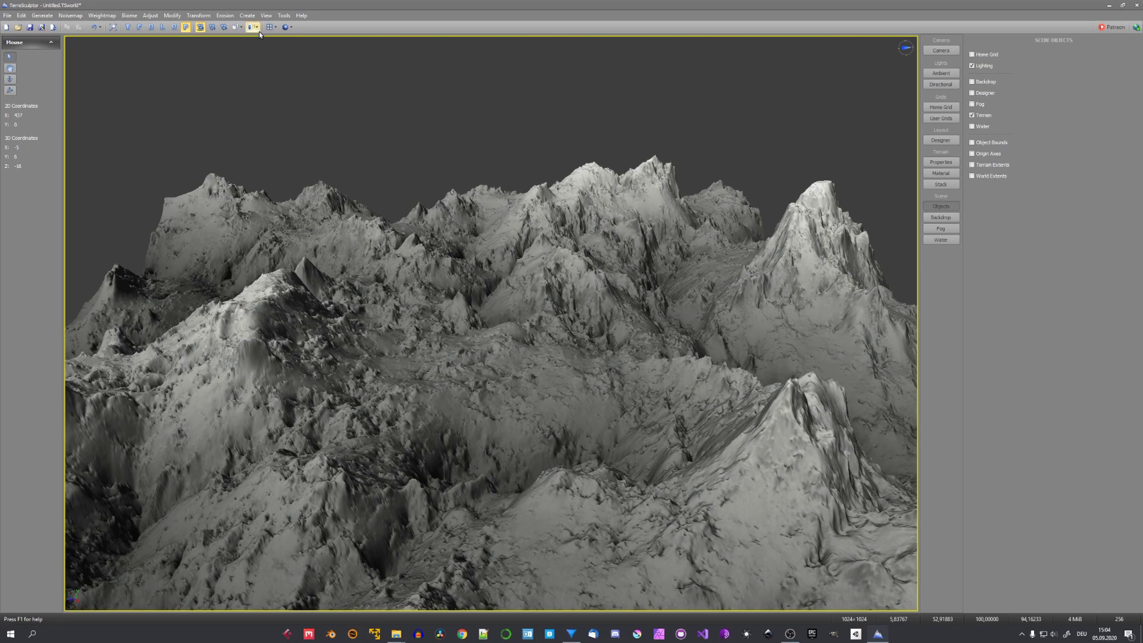
left_click(257, 28)
left_click(260, 52)
Apply Rain erosion to the mountain terrain with a rain amount of 51200 and random erosion type
scroll(462, 259, "down", 3)
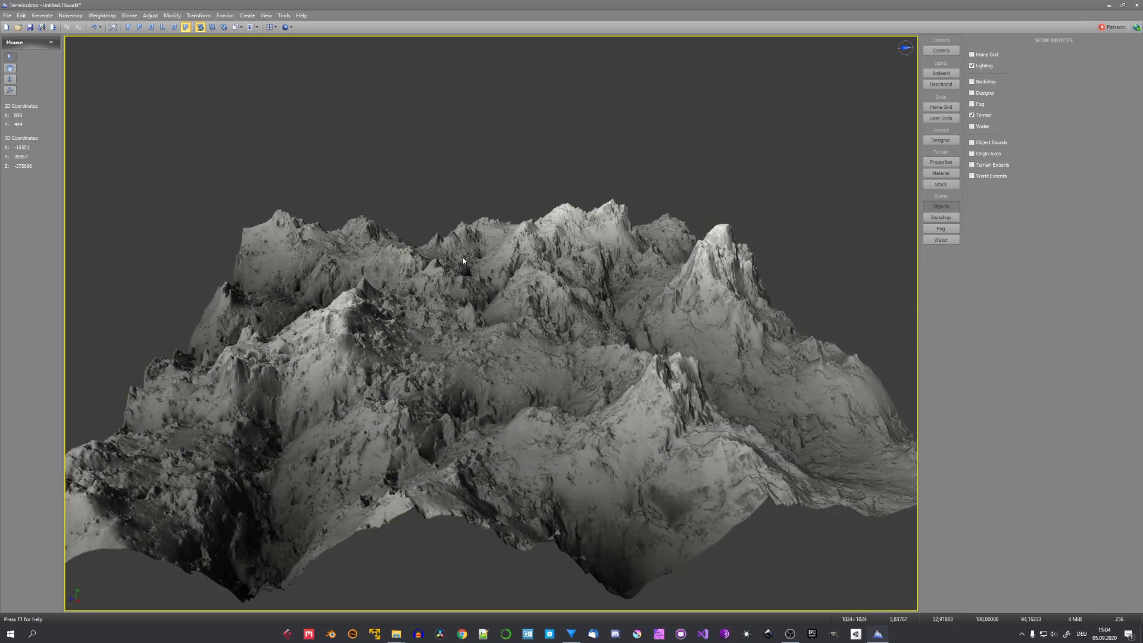
scroll(462, 258, "up", 2)
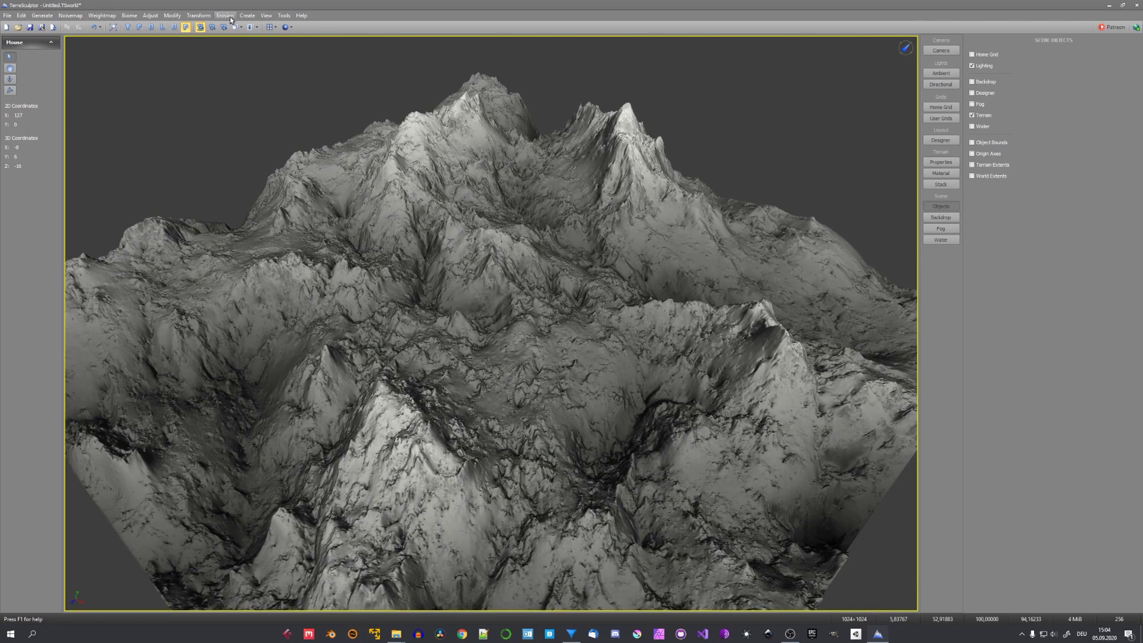
left_click(230, 17)
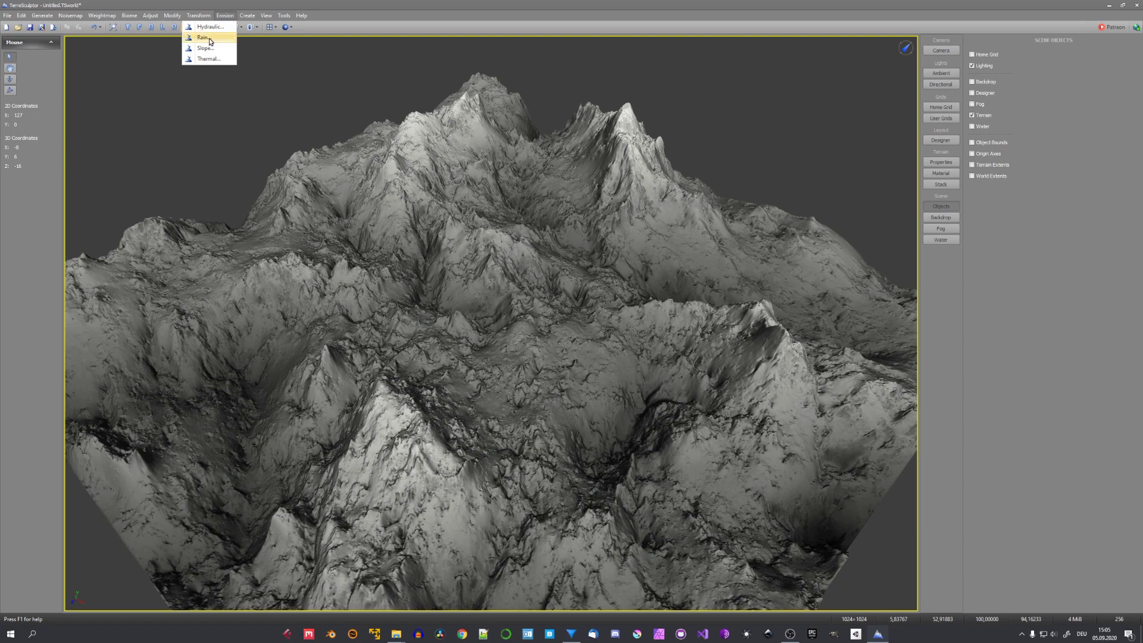
left_click(209, 40)
left_click_drag(492, 179, 641, 168)
left_click(827, 193)
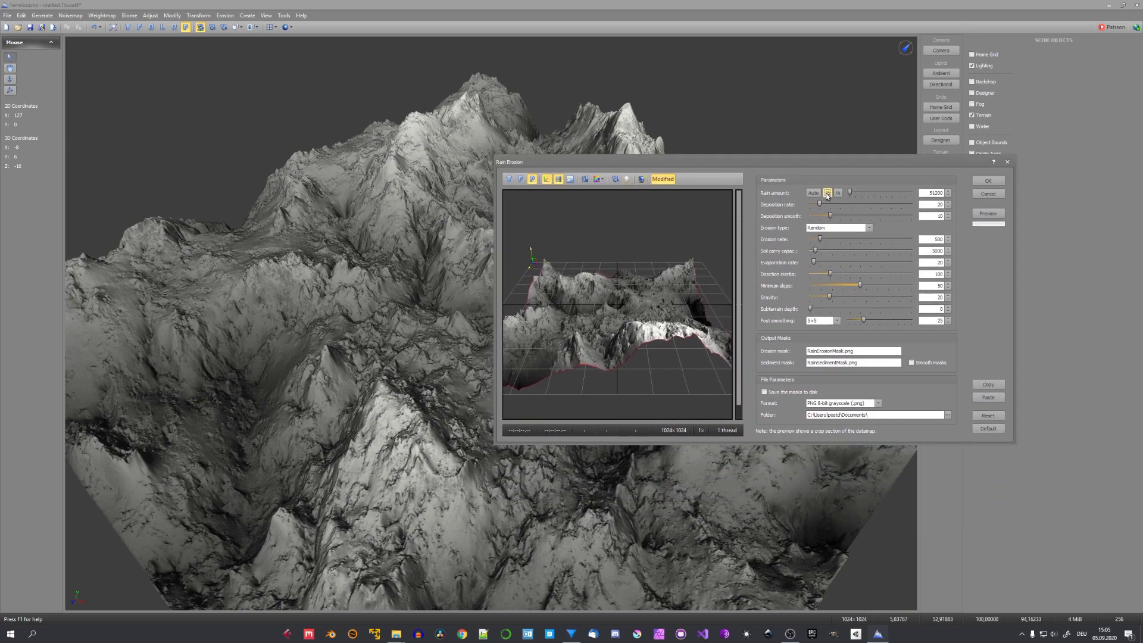
left_click(988, 180)
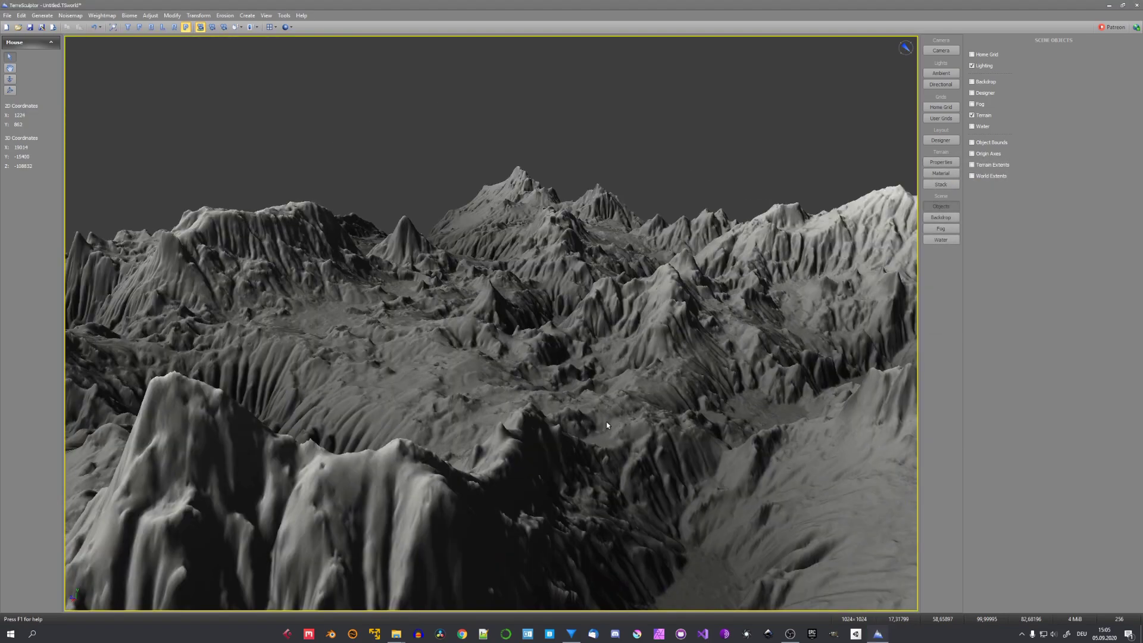
middle_click_drag(607, 424, 539, 429)
left_click_drag(540, 429, 527, 434)
Undo the rain erosion on the terrain
left_click(21, 16)
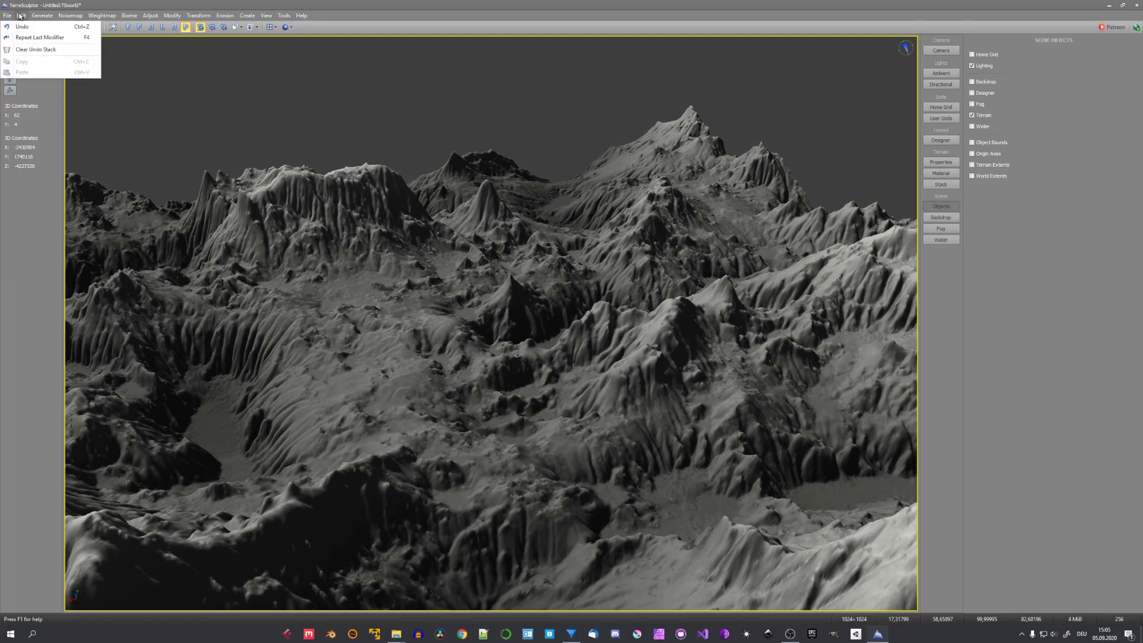
left_click(25, 30)
middle_click_drag(398, 258, 428, 328)
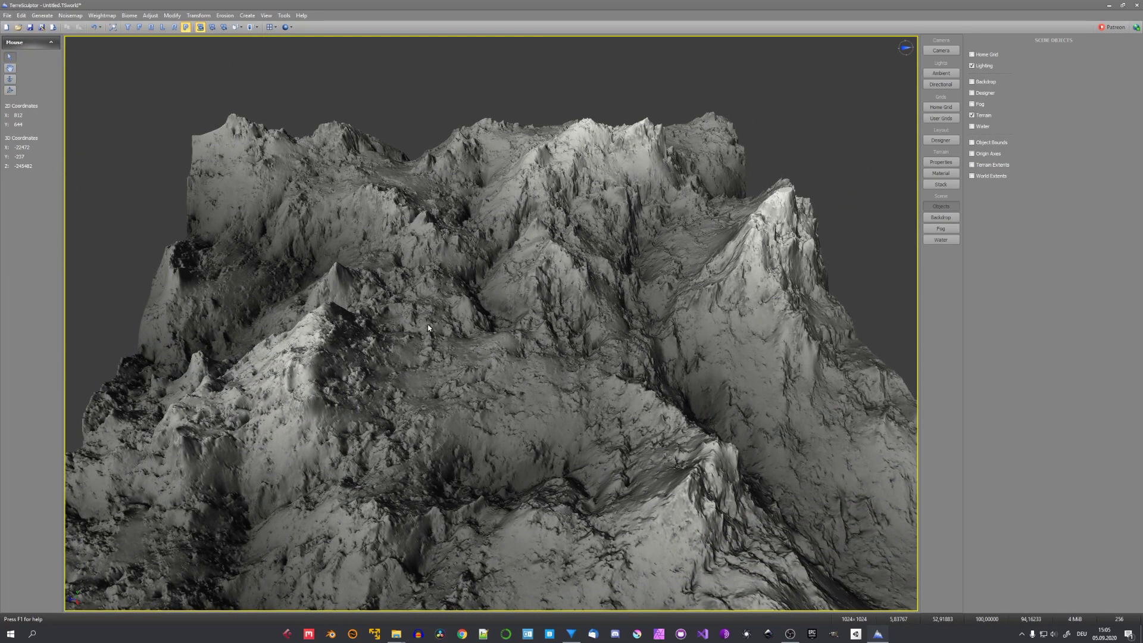
Apply Rain erosion with a rain amount of 51200, saving the masks as 8-bit grayscale PNG in the Desktop's TerrainTut folder
left_click(225, 16)
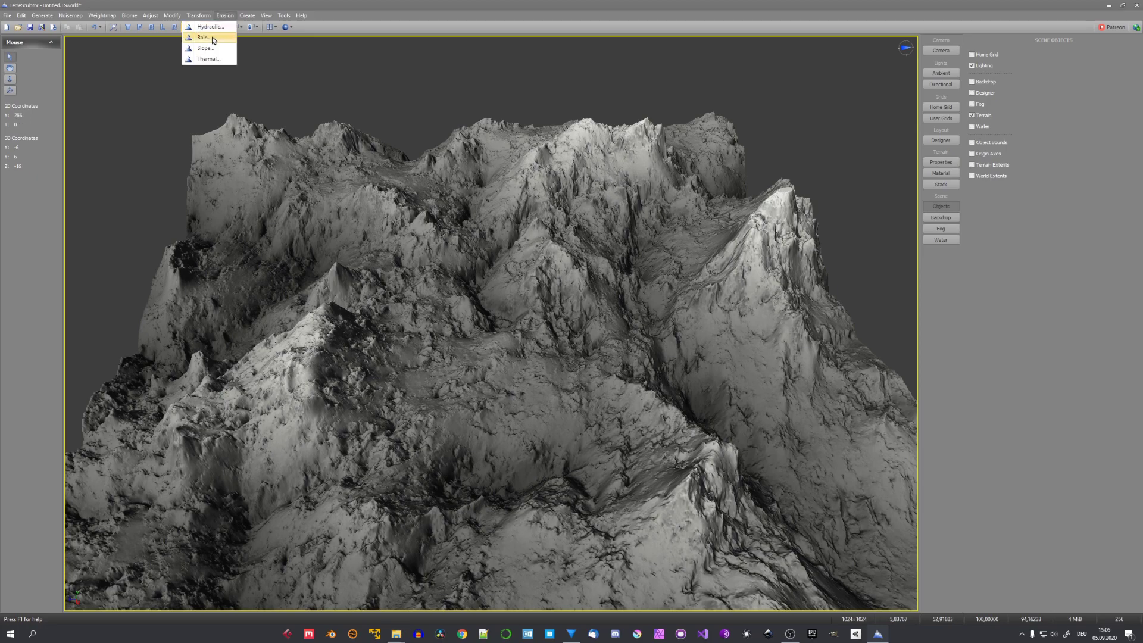
left_click(215, 39)
left_click_drag(507, 180, 522, 156)
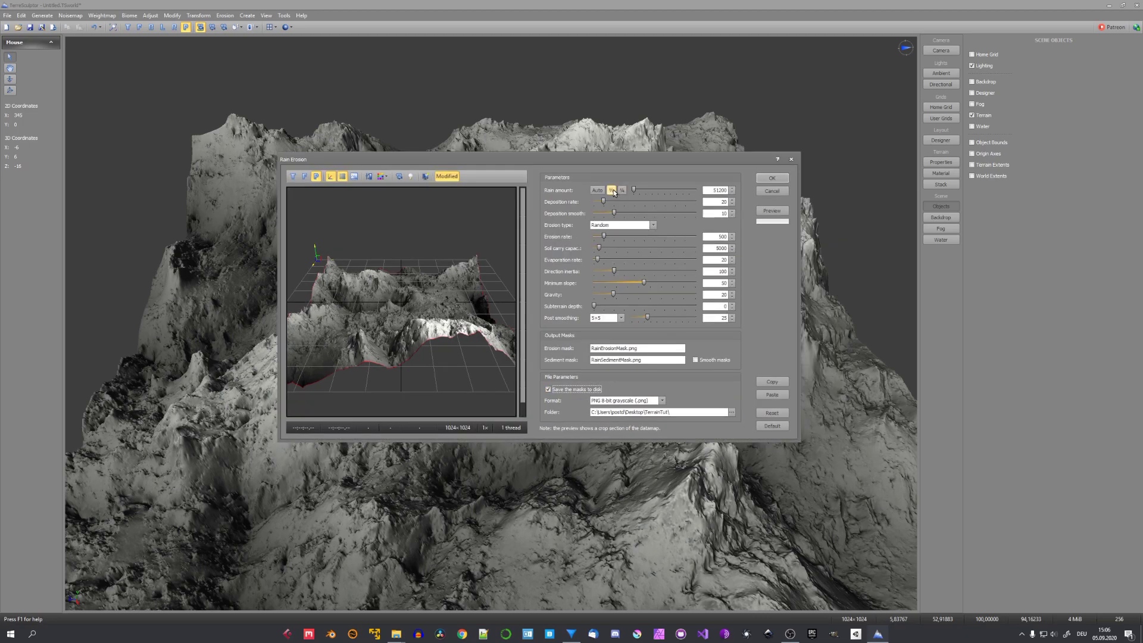
left_click(613, 191)
left_click(772, 178)
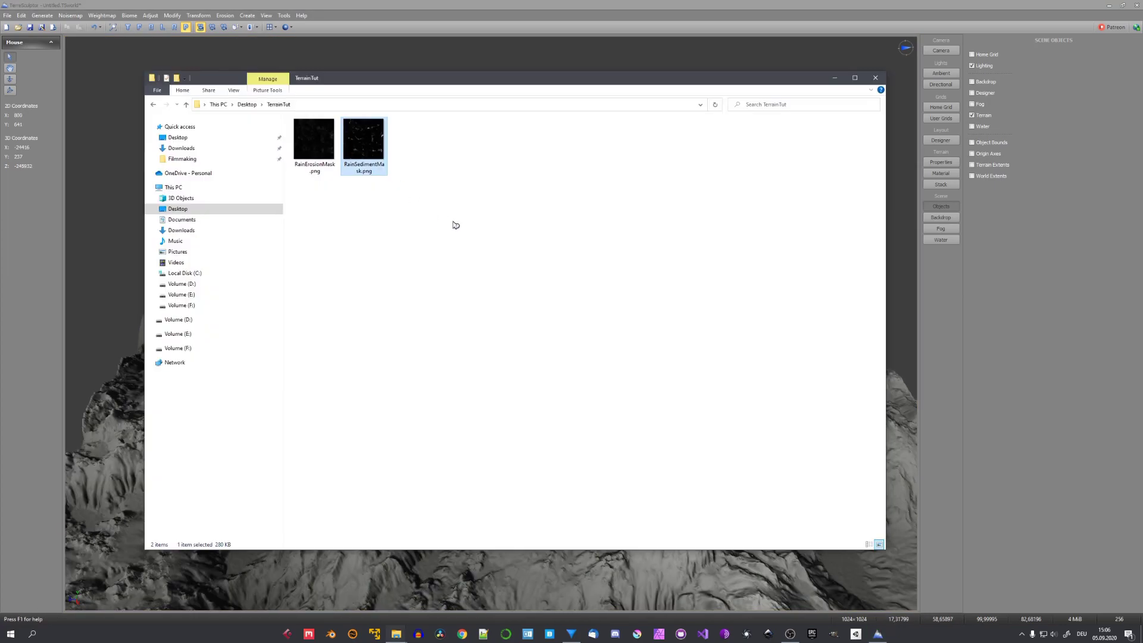
Open RainErosionMask.png from the TerrainTut folder and examine the exported erosion pattern up close
key("Return")
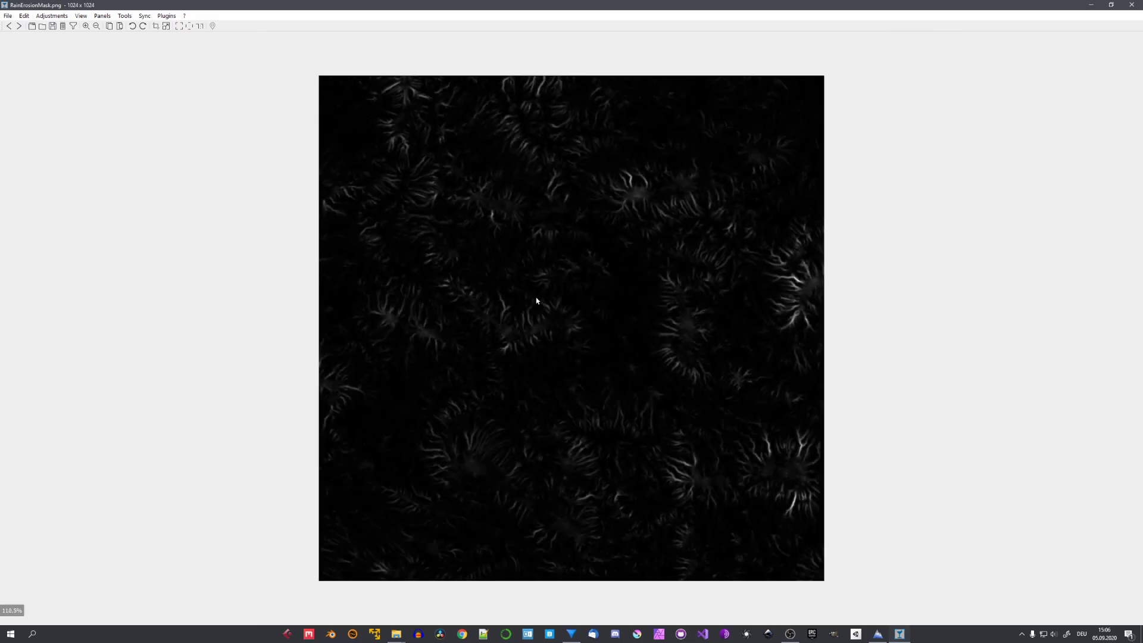
scroll(536, 298, "up", 2)
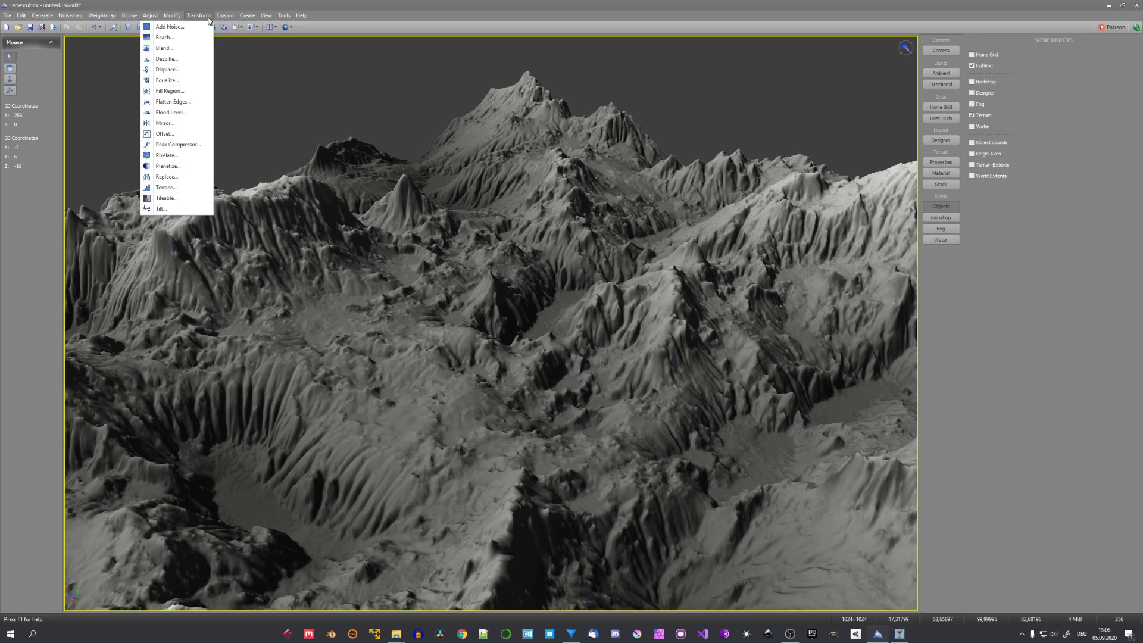
Terrace the terrain using the preset Equal Spaced, Light Strength, Absolute Altitude, 6 Terraces
mouse_move(180, 17)
left_click(166, 188)
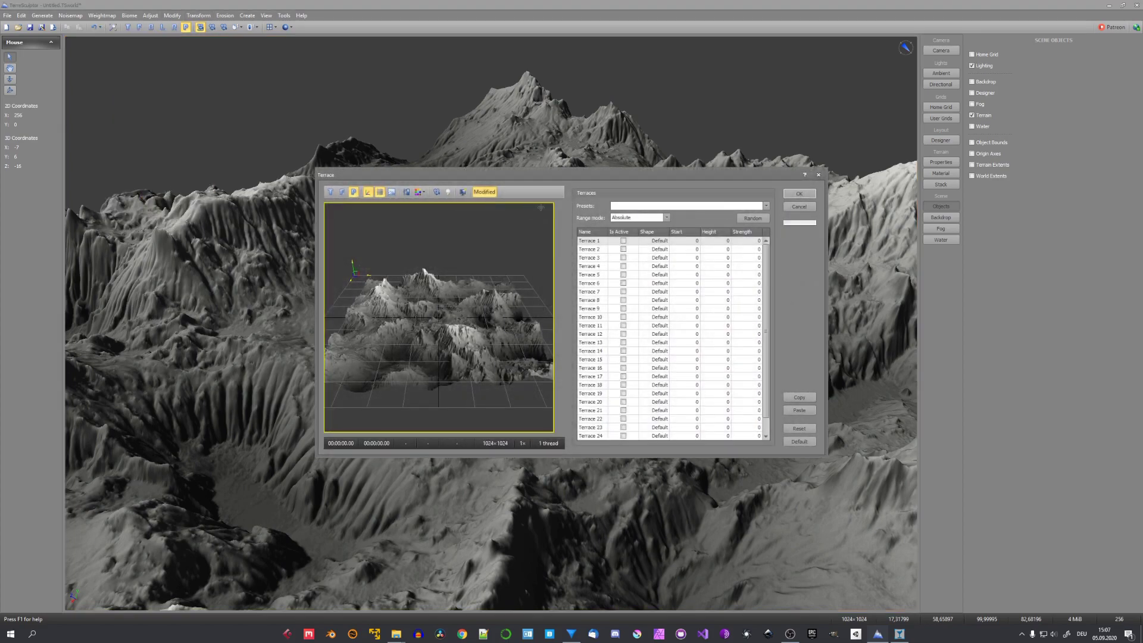
left_click(766, 205)
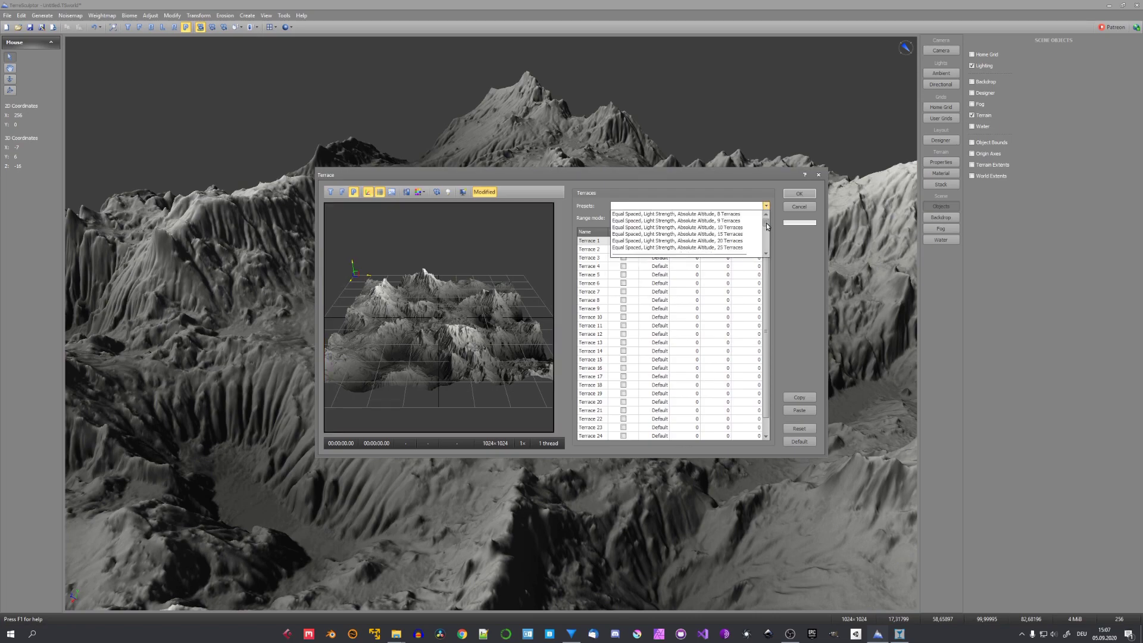
left_click(721, 234)
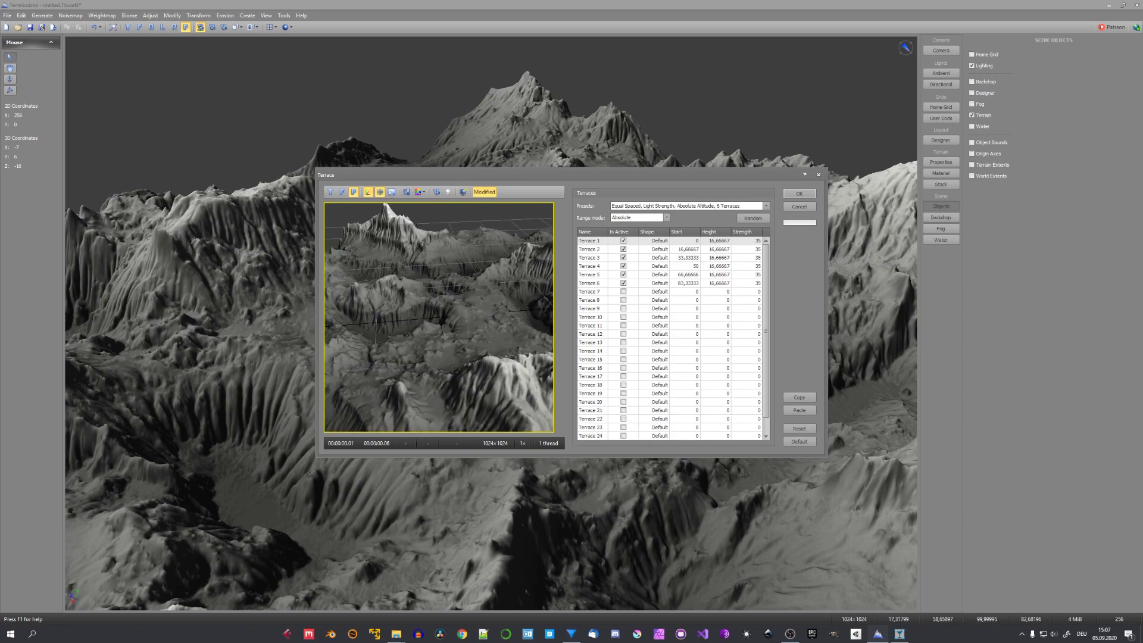
key("Return")
mouse_move(509, 323)
middle_mouse_down()
mouse_move(471, 351)
mouse_move(528, 322)
middle_mouse_up()
scroll(528, 322, "up", 2)
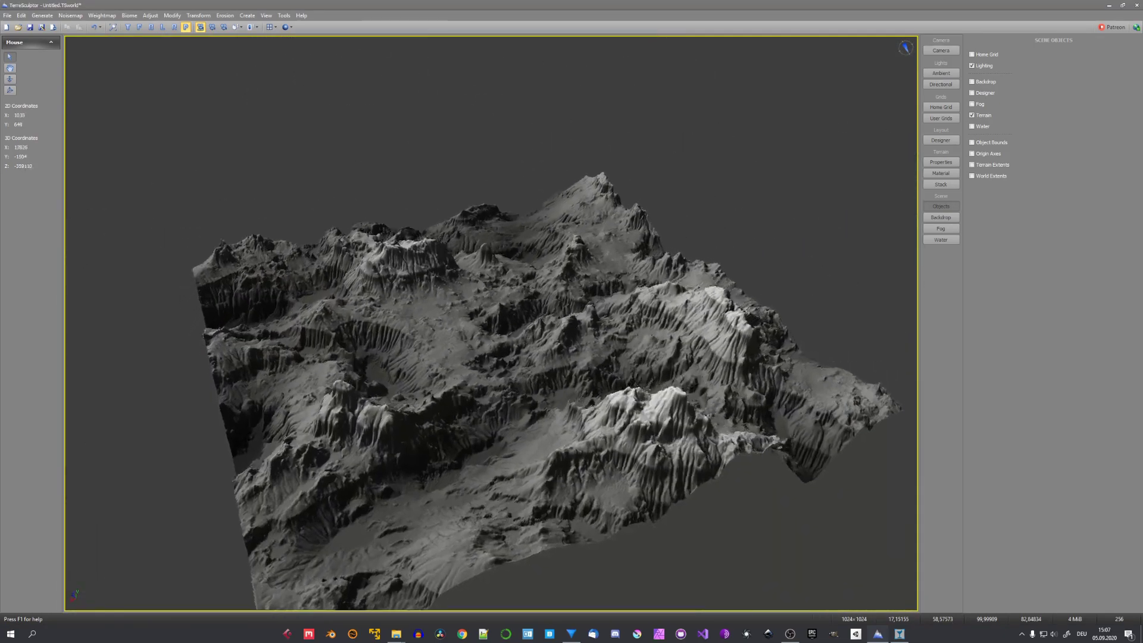
Apply Hydraulic erosion to the terraced terrain with the default parameters and equal rain coverage
left_click(226, 17)
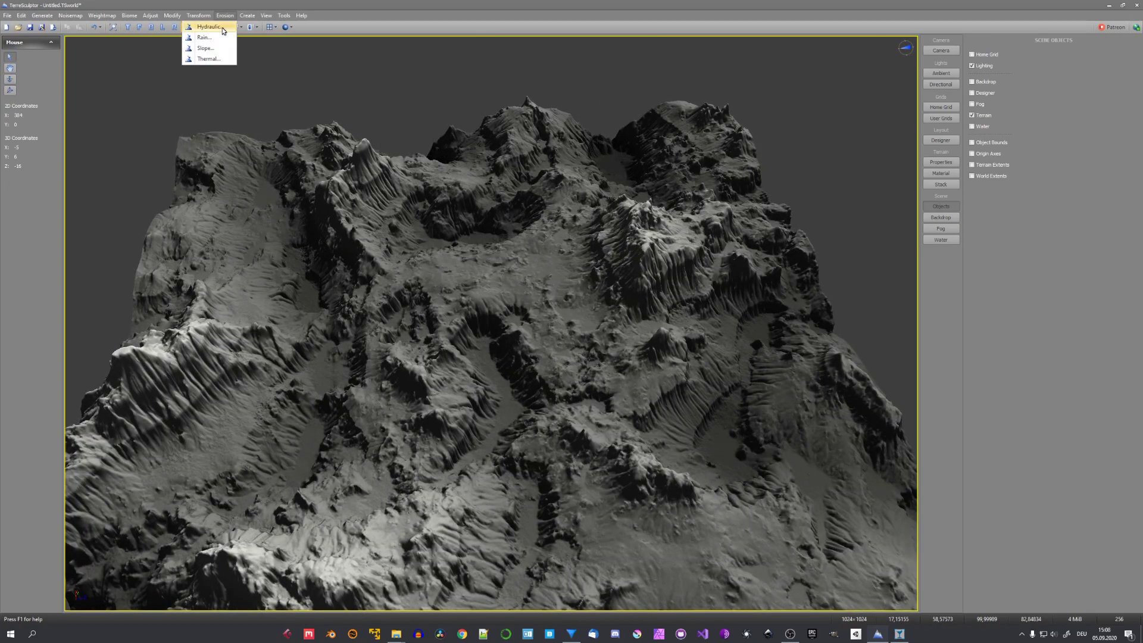
left_click(221, 27)
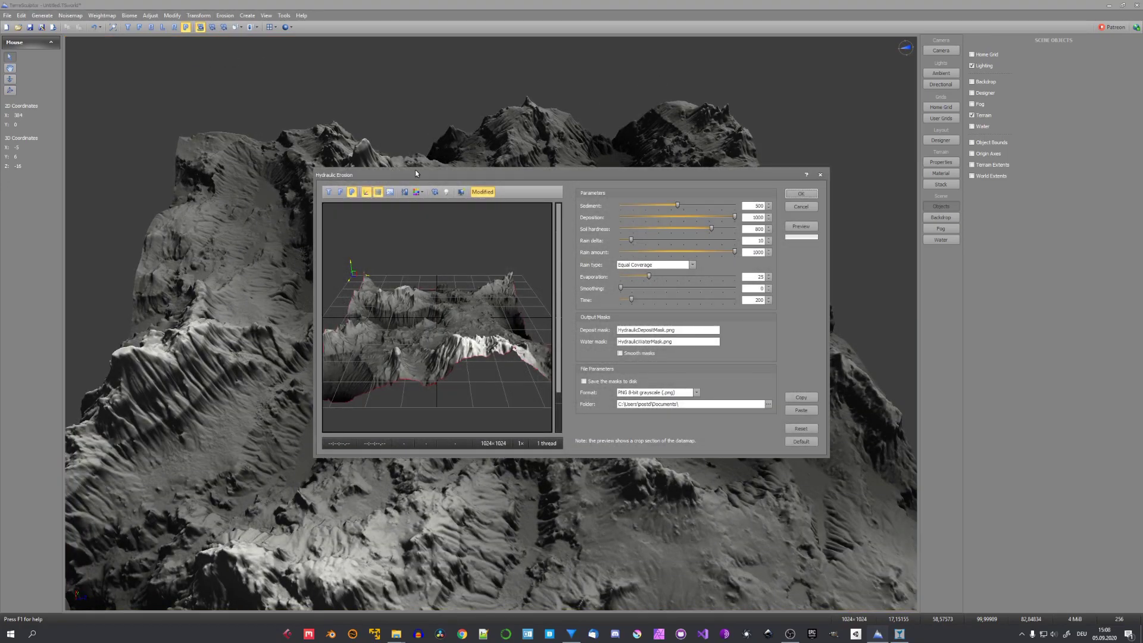
left_click_drag(415, 173, 382, 163)
left_click(767, 182)
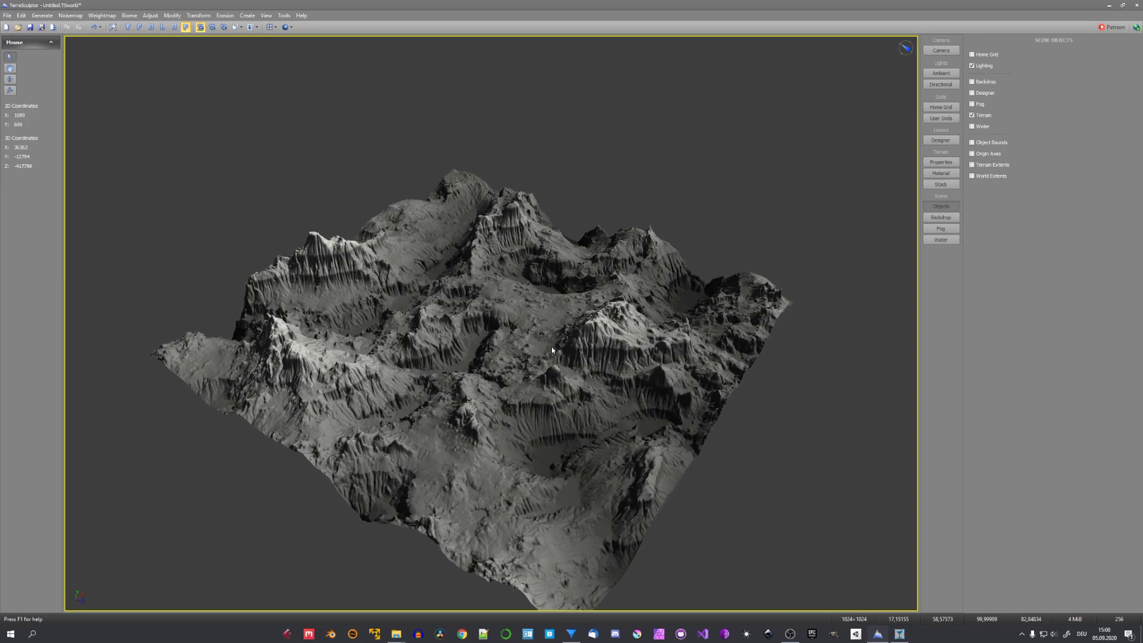
left_click_drag(552, 350, 493, 347)
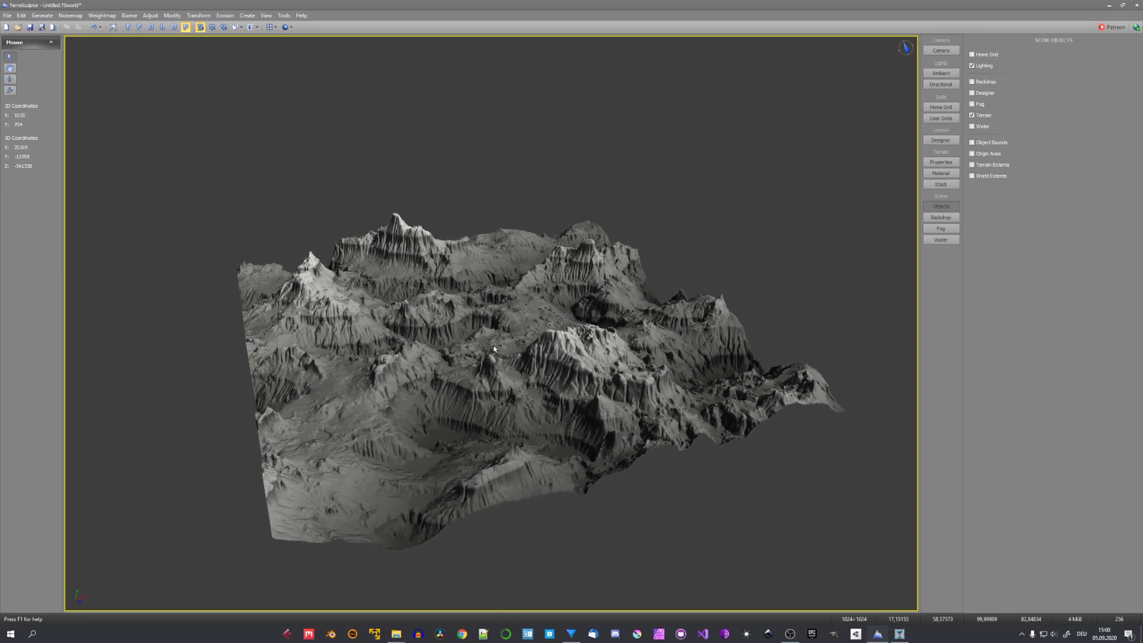
Resample the terrain to 4096 × 4096 with Normal (Bilinear) quality and inspect the result
left_click(171, 16)
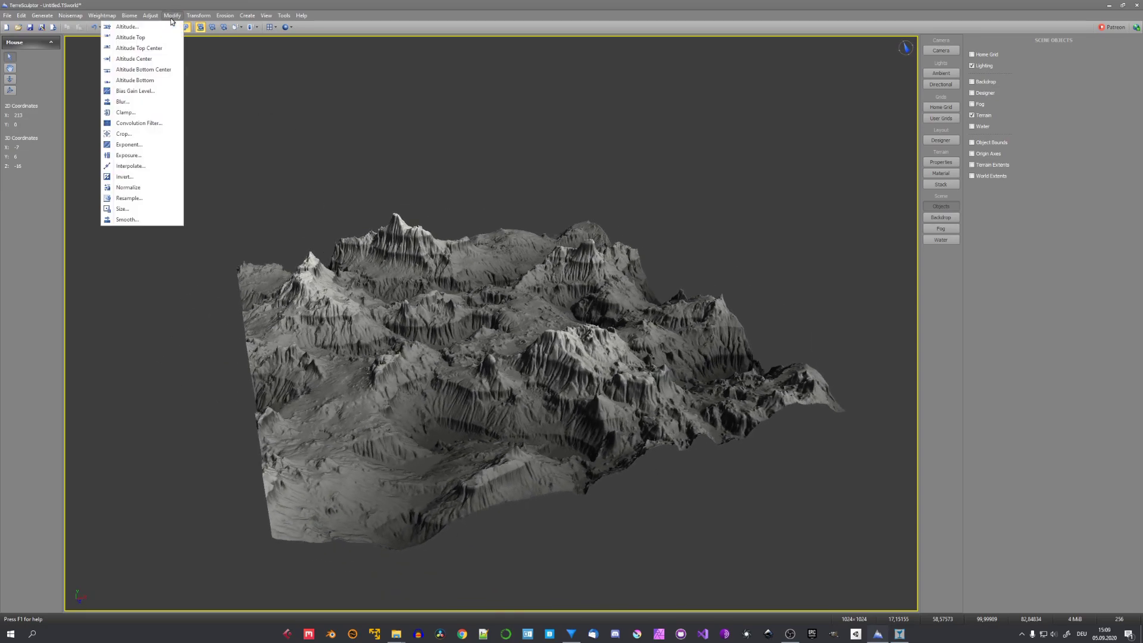
left_click(129, 198)
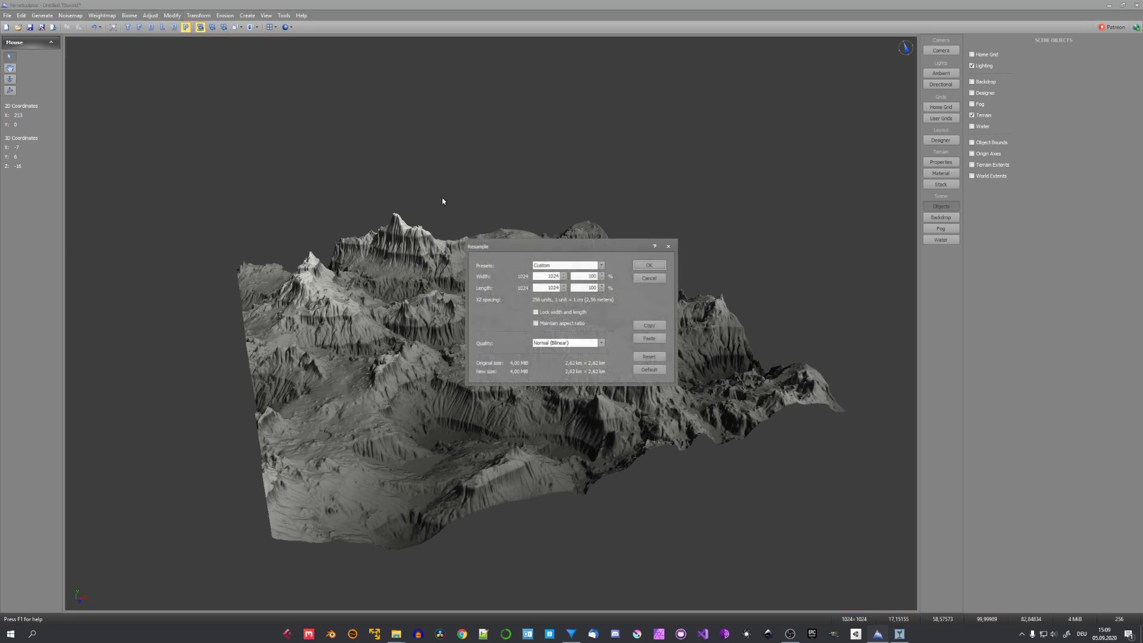
left_click(601, 265)
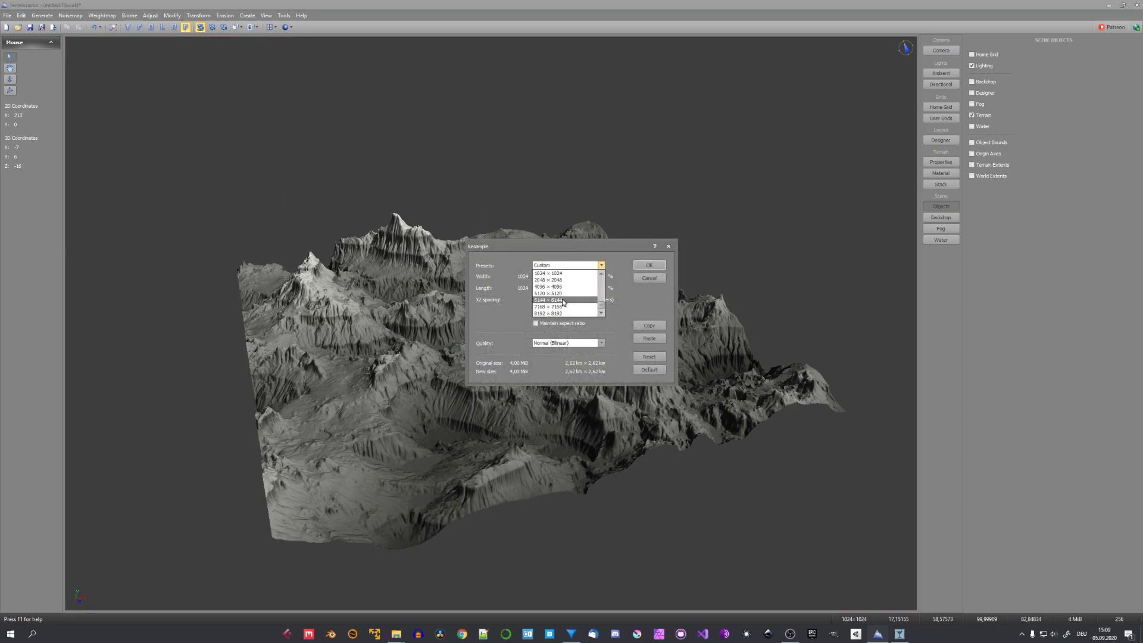
left_click(547, 286)
left_click(655, 265)
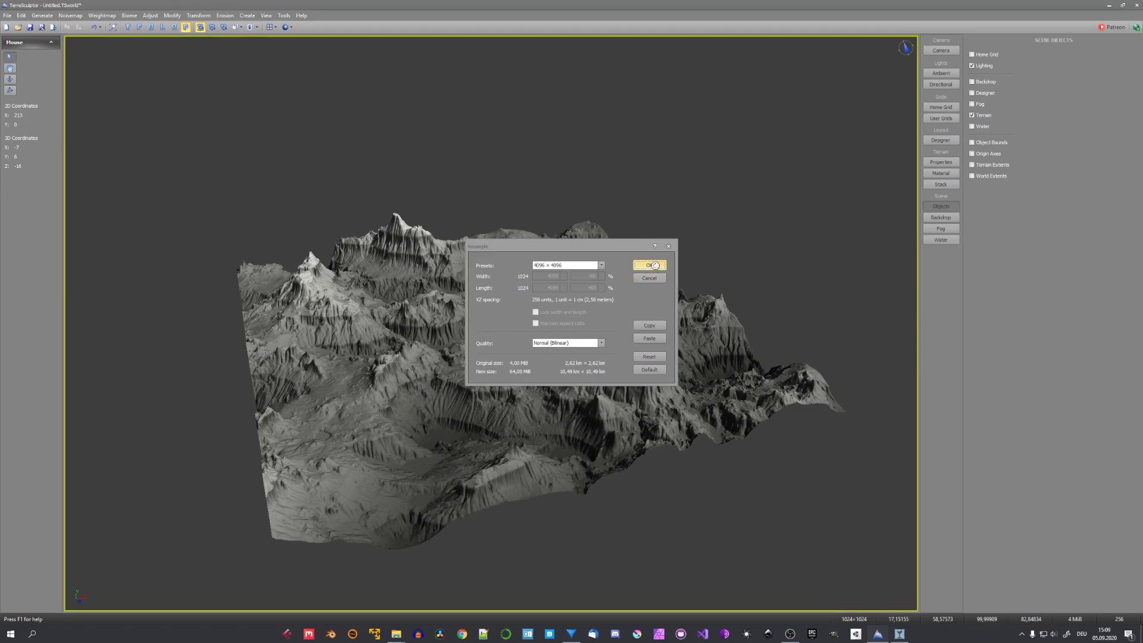
scroll(615, 308, "down", 3)
middle_click_drag(587, 348, 572, 366)
left_click_drag(573, 366, 532, 395)
middle_click_drag(530, 391, 491, 323)
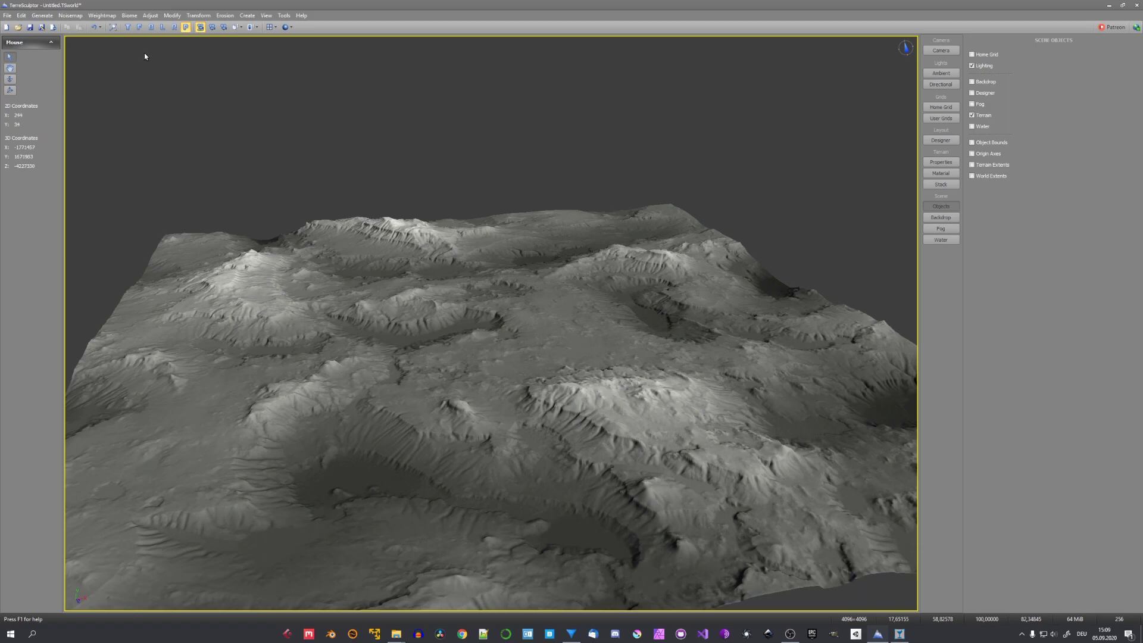
Export the terrain as a 64-bit TIF image named HeightMap in the Desktop's TerrainTut folder
left_click(8, 16)
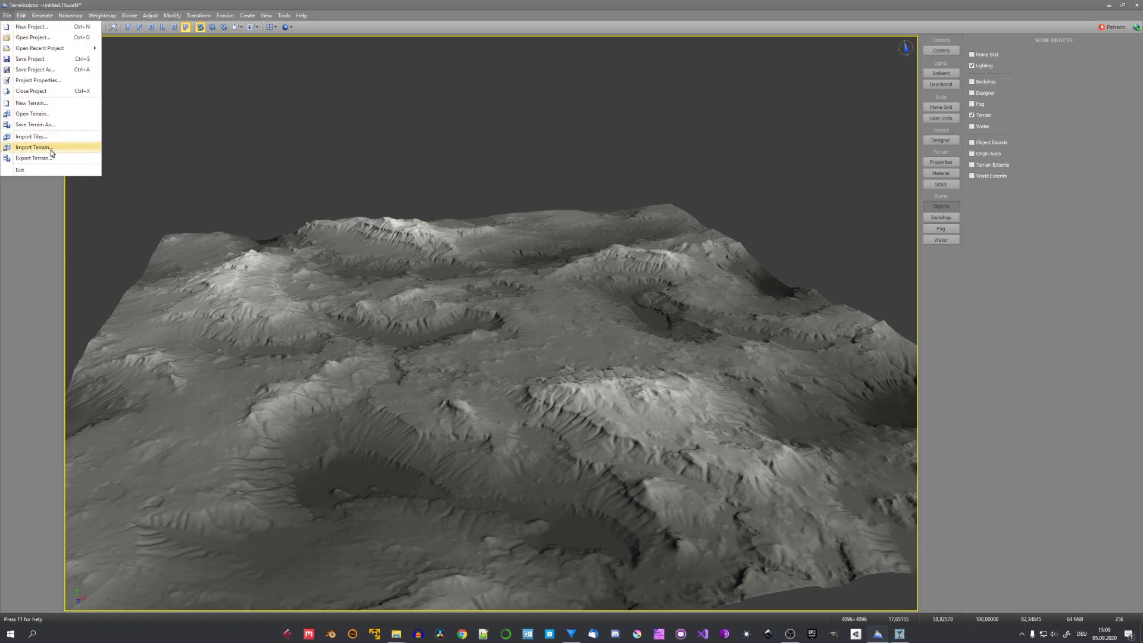
left_click(51, 158)
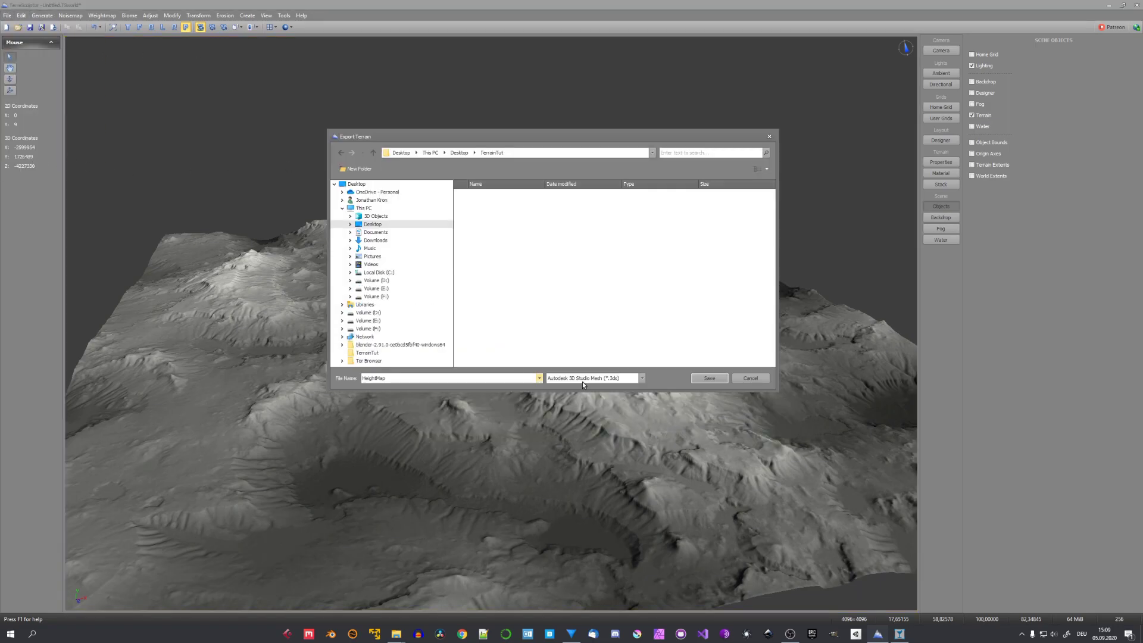
left_click(642, 378)
left_click(634, 387)
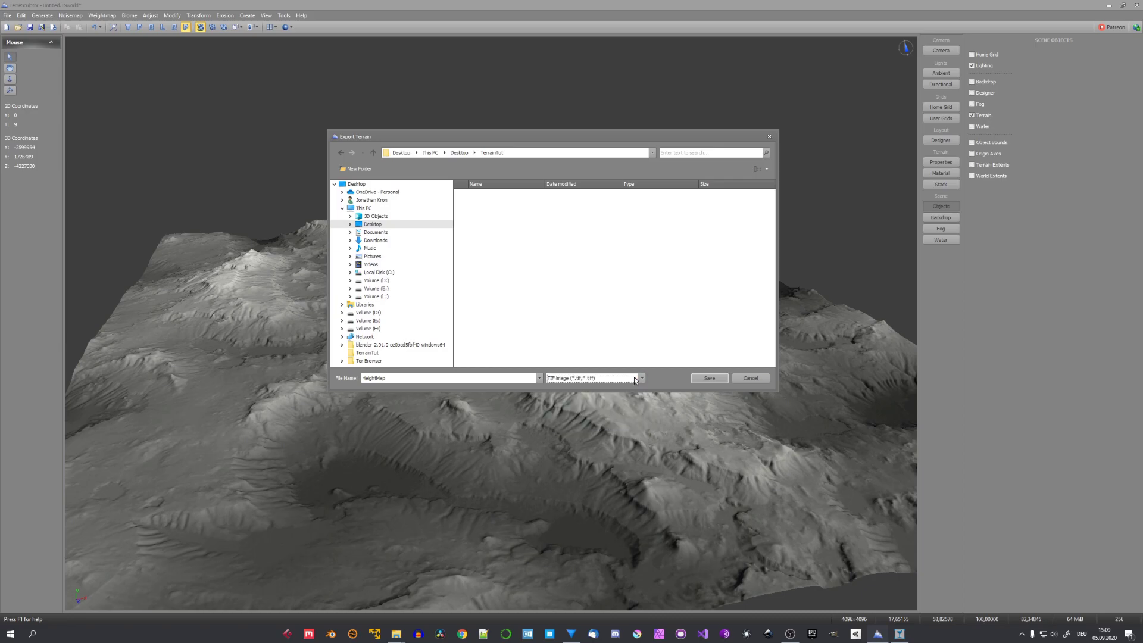
left_click(708, 378)
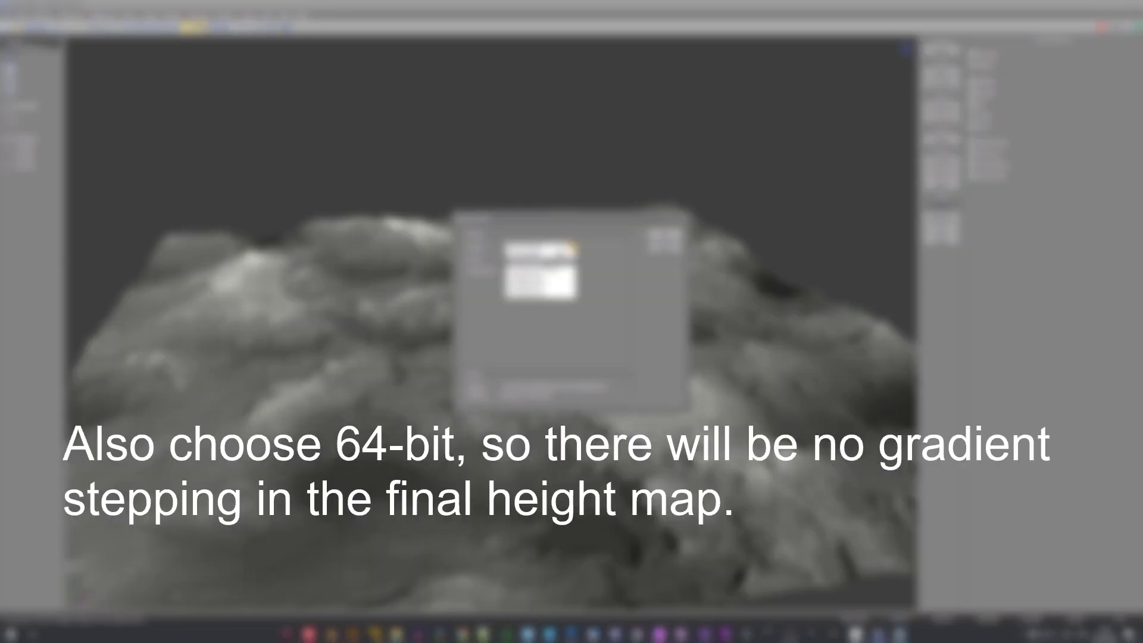
left_click(550, 269)
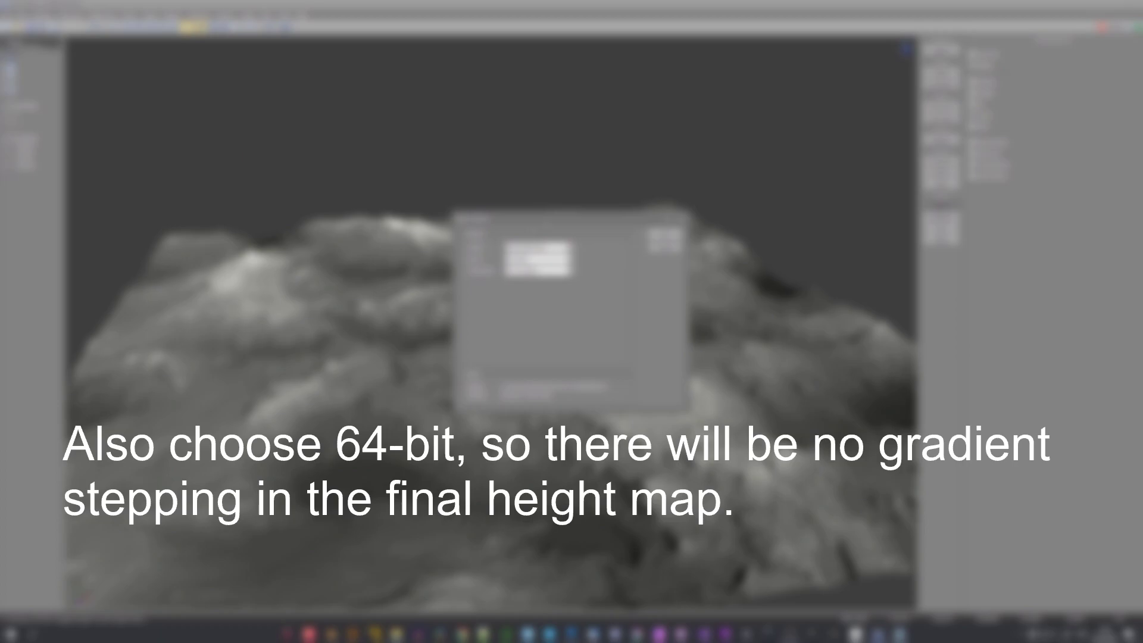
left_click_drag(547, 219, 526, 209)
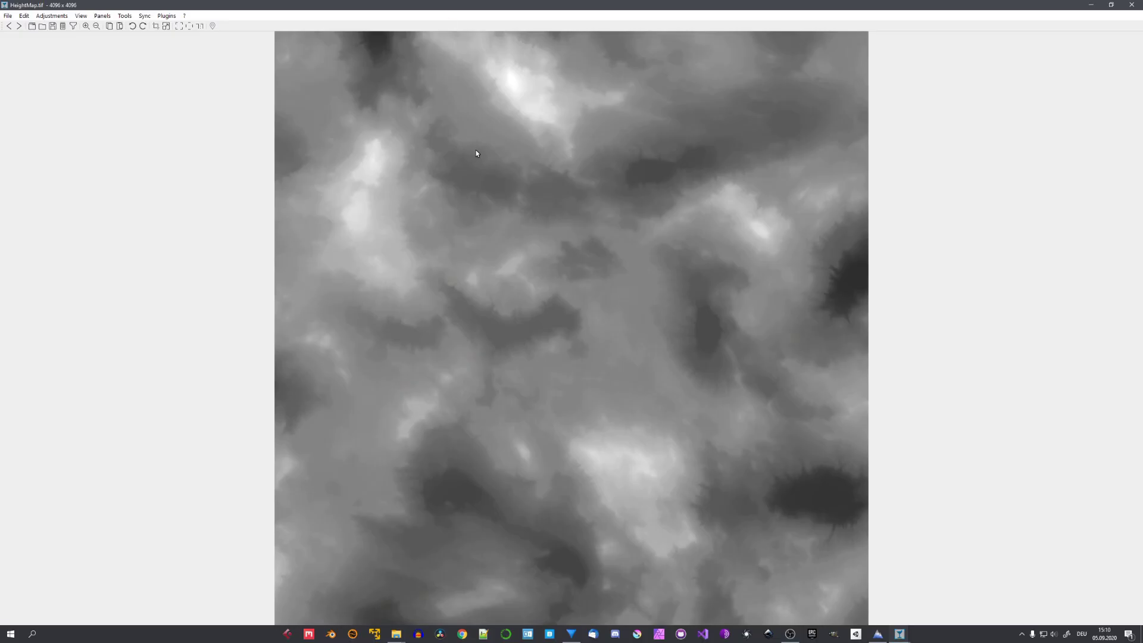
Close the exported HeightMap.tif, return to TerreSculptor and examine the terrain's relief from several angles
left_click(1130, 4)
left_click(373, 194)
left_click_drag(394, 80, 414, 83)
left_click(397, 4)
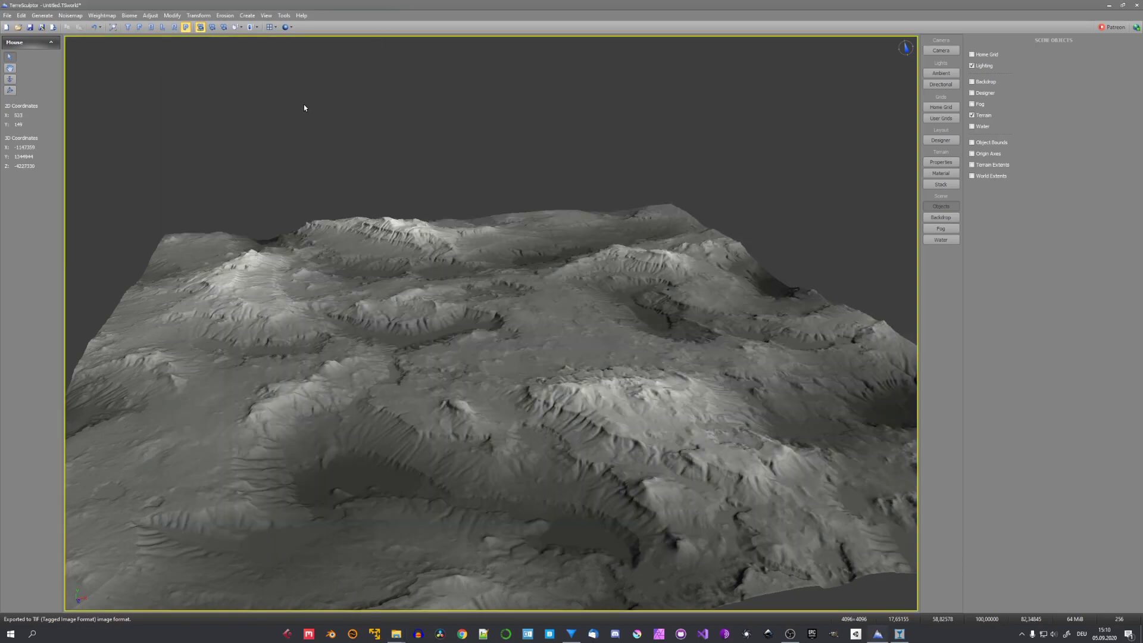
scroll(493, 305, "down", 2)
middle_click_drag(522, 349, 633, 418)
middle_click_drag(491, 323, 417, 323)
scroll(550, 388, "up", 3)
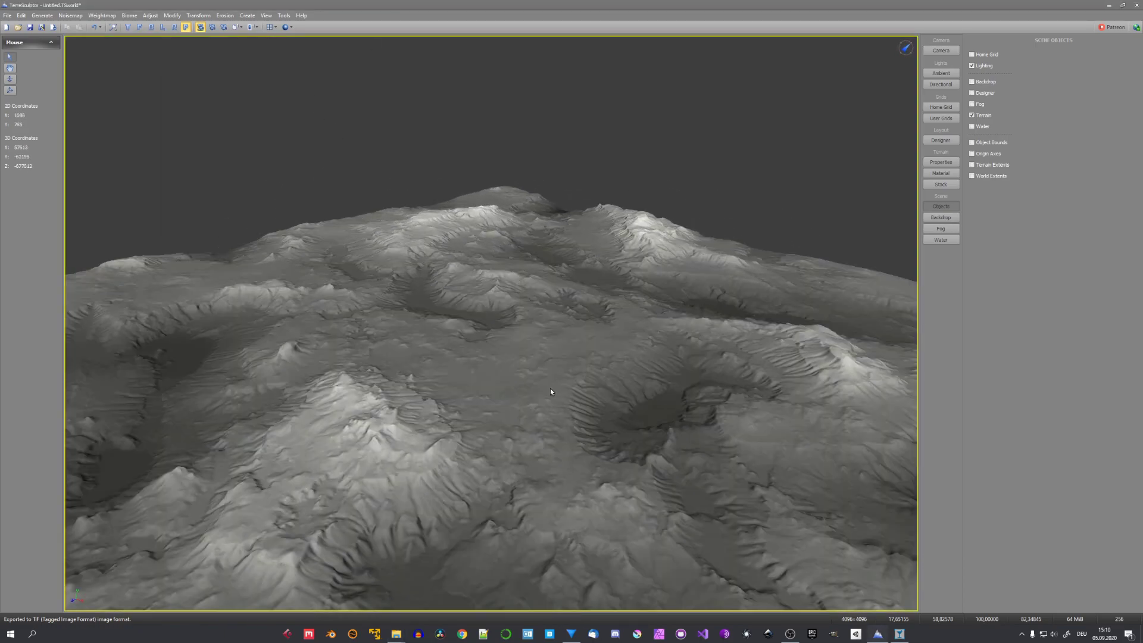
middle_click_drag(550, 388, 540, 389)
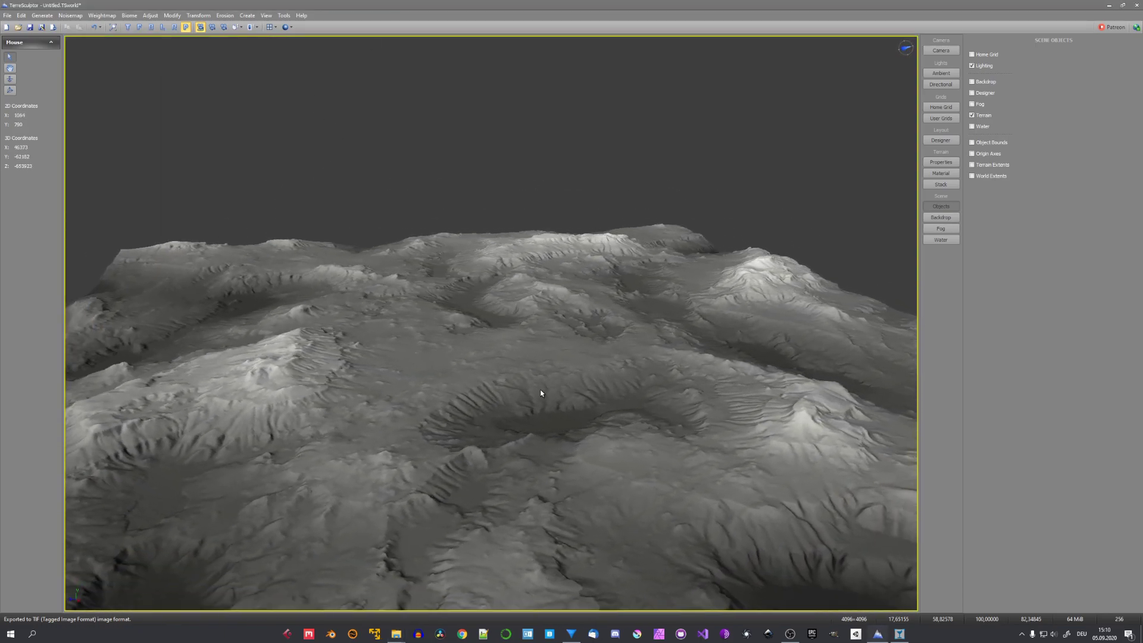
Extract a Slope weightmap with a falloff of 10.21 and save it as Slope, an 8-bit grayscale PNG in the TerrainTut folder
left_click(102, 16)
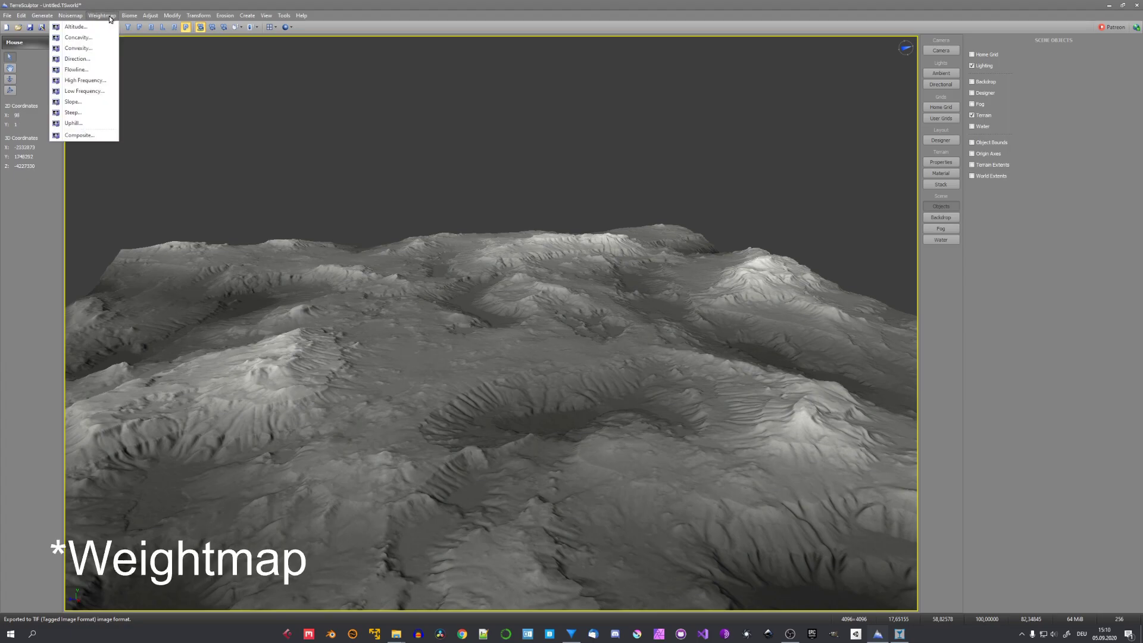
left_click(84, 106)
left_click_drag(610, 230, 622, 231)
left_click_drag(635, 177, 590, 145)
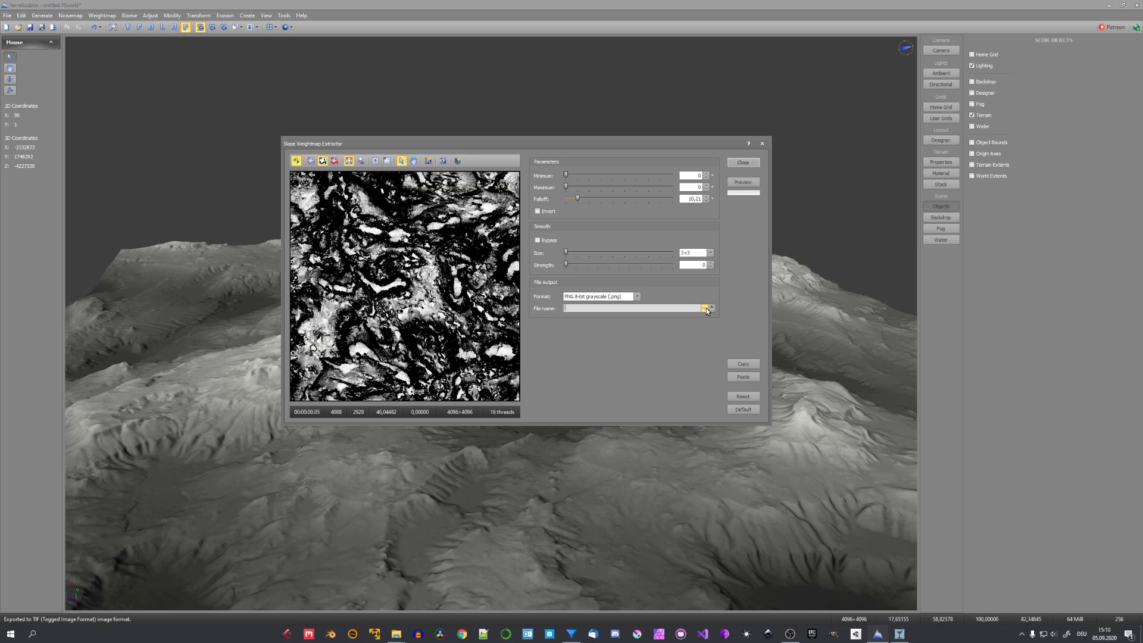
left_click(705, 308)
type("Slope")
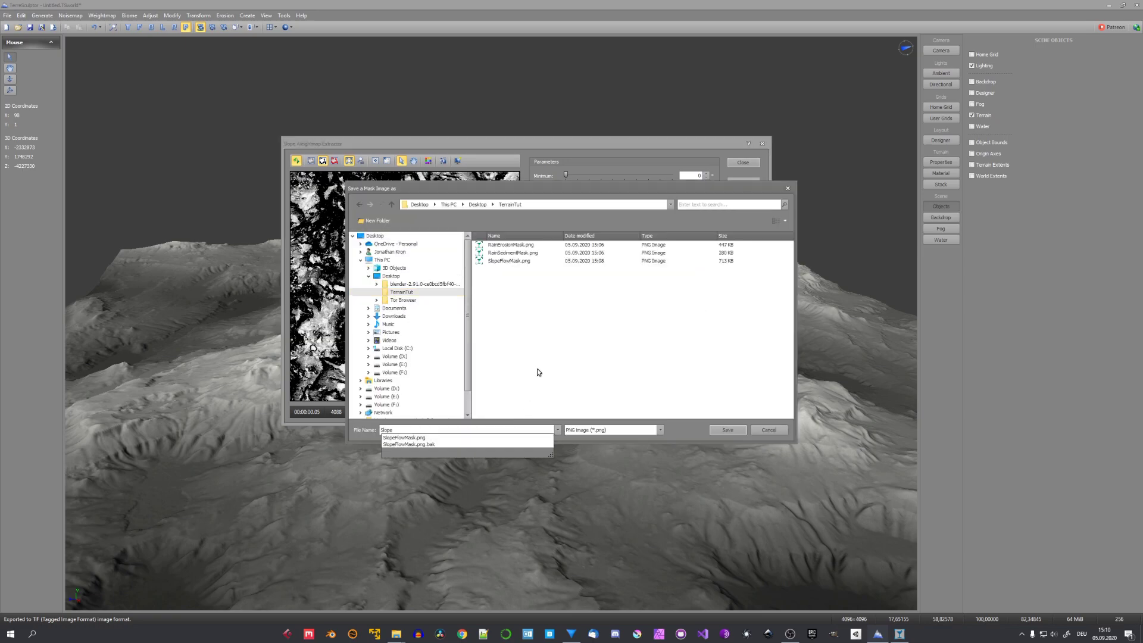
left_click(726, 429)
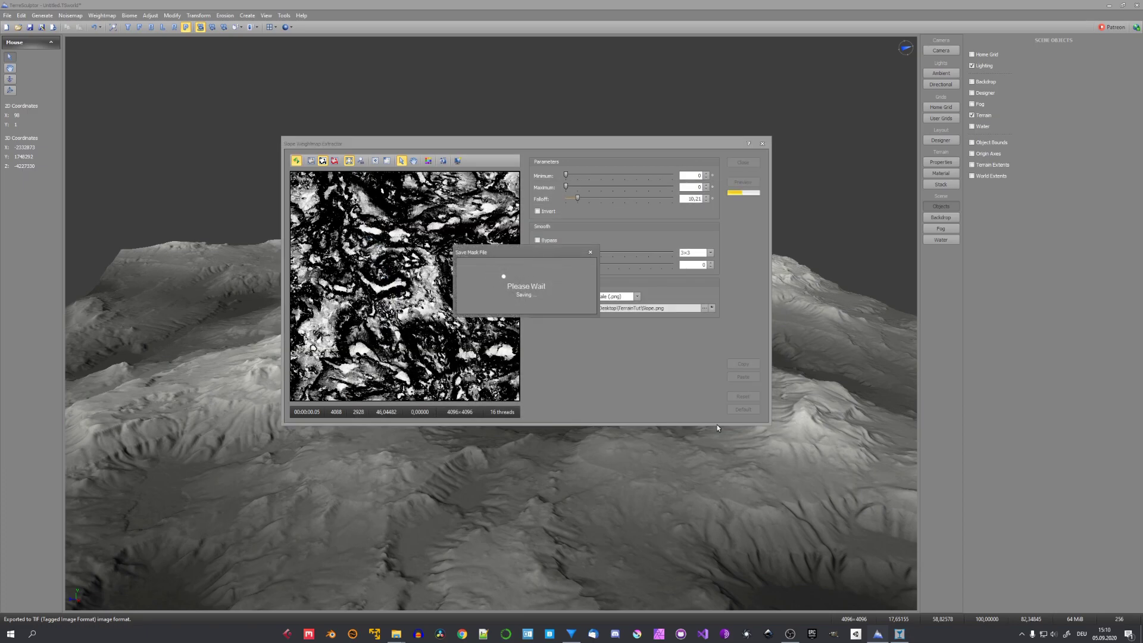
left_click(8, 16)
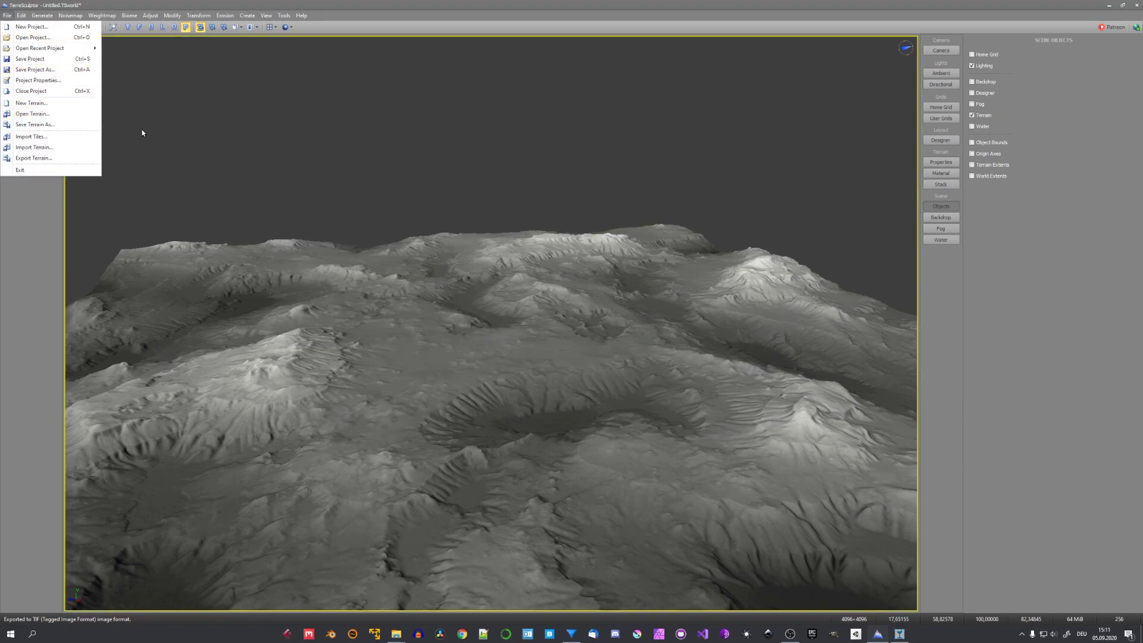
left_click(247, 13)
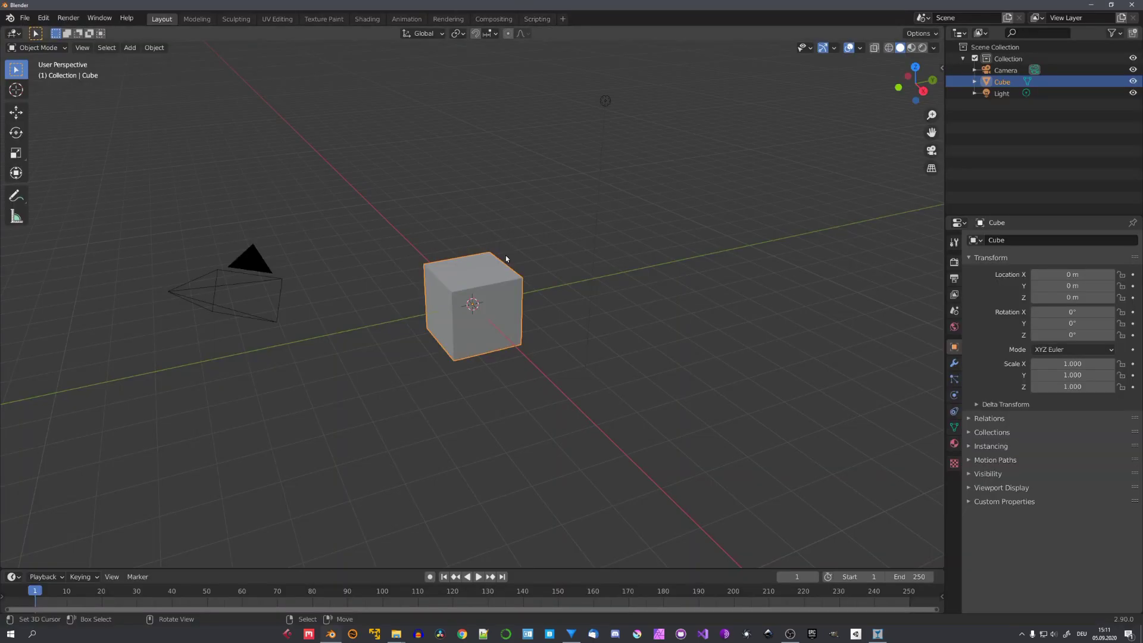
Switch to Blender and delete the default cube, camera and light from the scene
middle_click_drag(505, 255, 494, 297)
key("a")
key("x")
left_click(494, 297)
Add a plane mesh at the scene's origin and scale it by 100
key("shift+a")
mouse_move(470, 324)
left_click(581, 324)
middle_click_drag(549, 334, 535, 361)
type("s100")
key("Return")
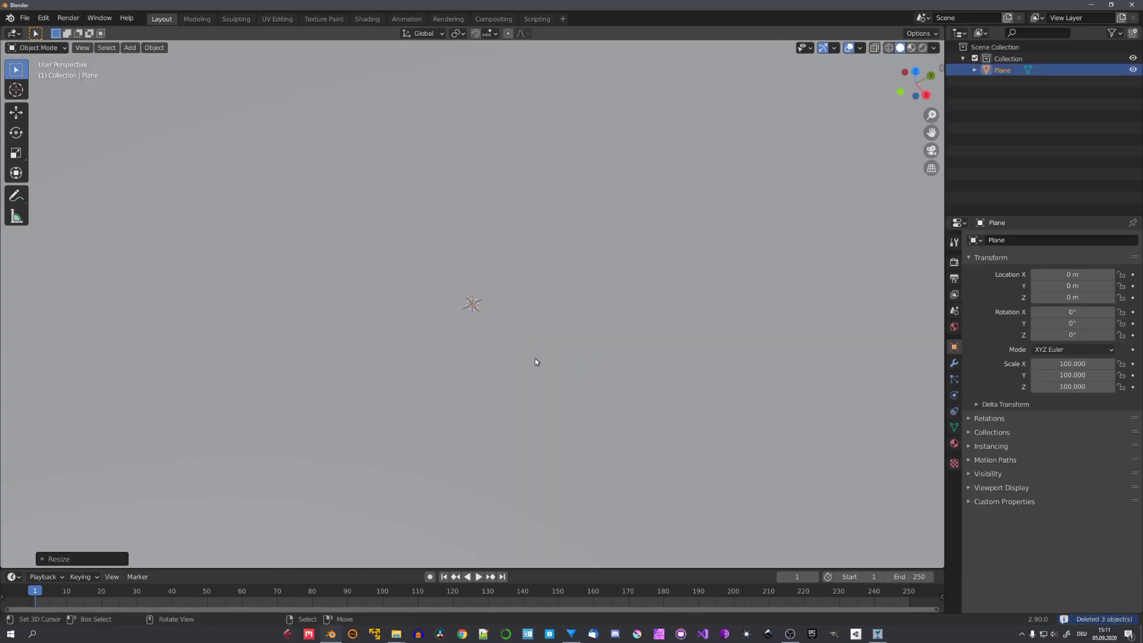
scroll(552, 377, "down", 8)
middle_click_drag(549, 350, 515, 346)
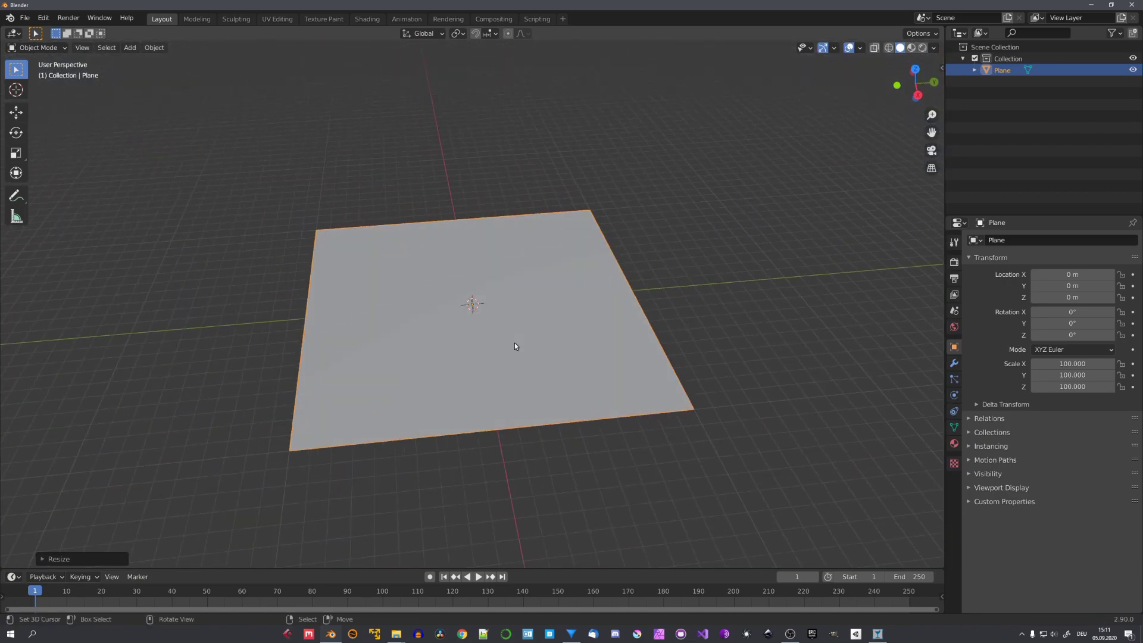
Set the render engine to Cycles and its feature set to Experimental
left_click(954, 262)
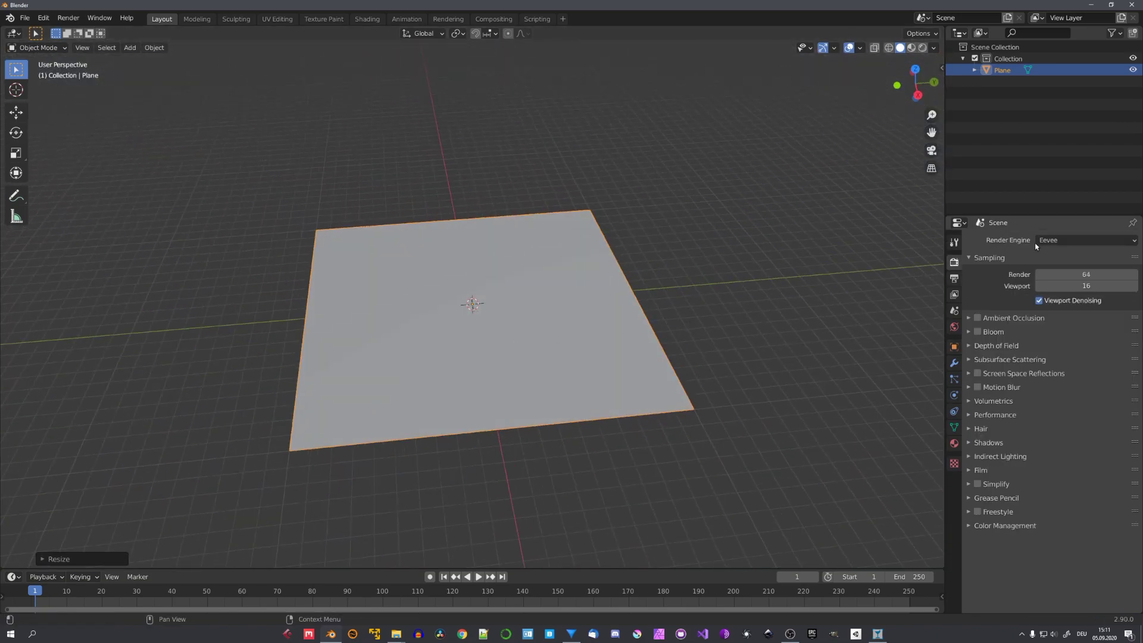
left_click(1047, 241)
left_click(1053, 278)
left_click(1054, 254)
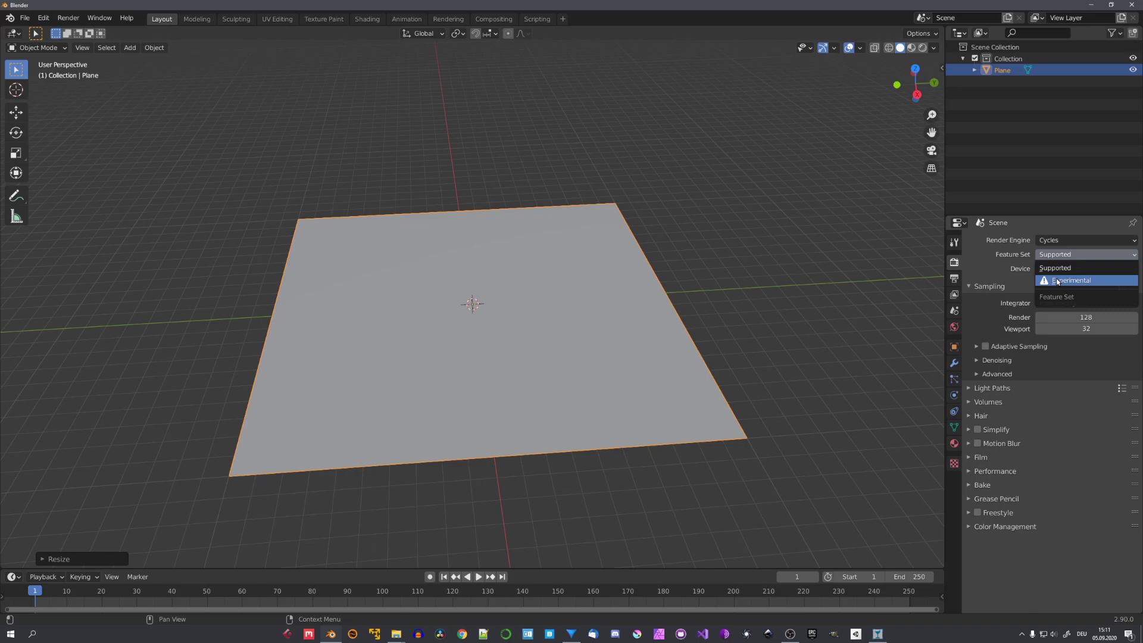
left_click(1057, 280)
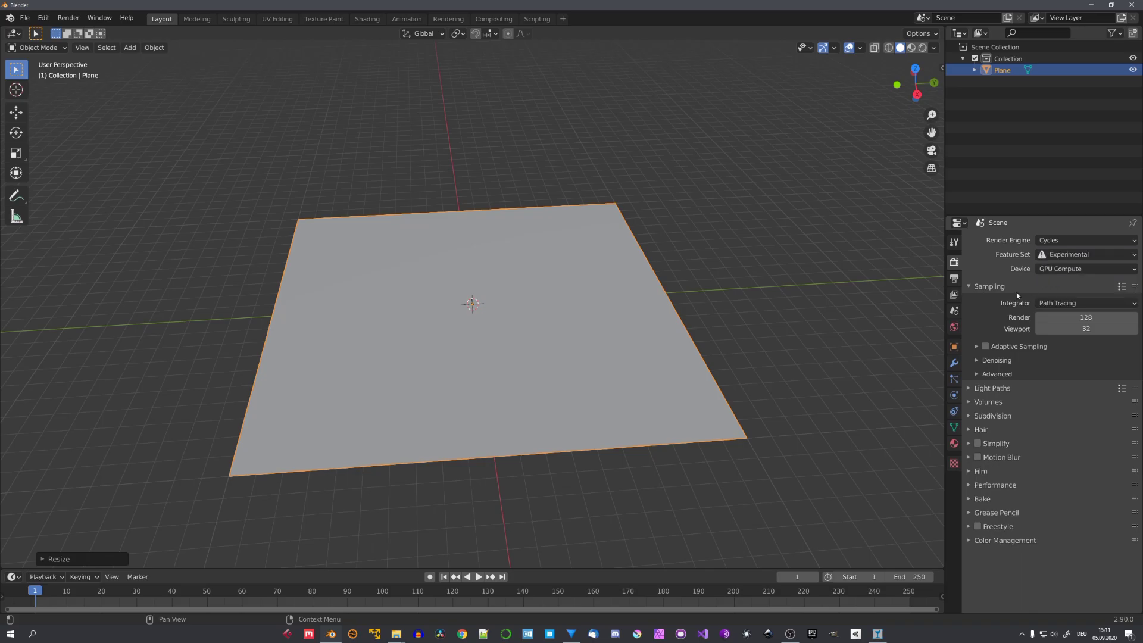
Add a Subdivision Surface modifier to the plane
left_click(954, 363)
left_click(996, 240)
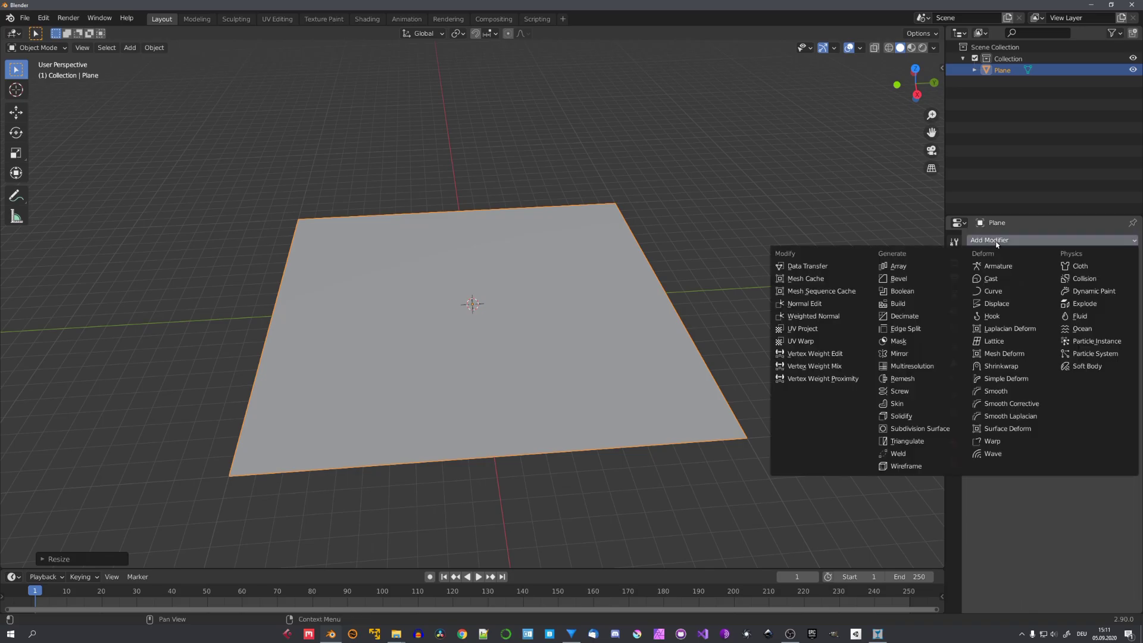
left_click(935, 428)
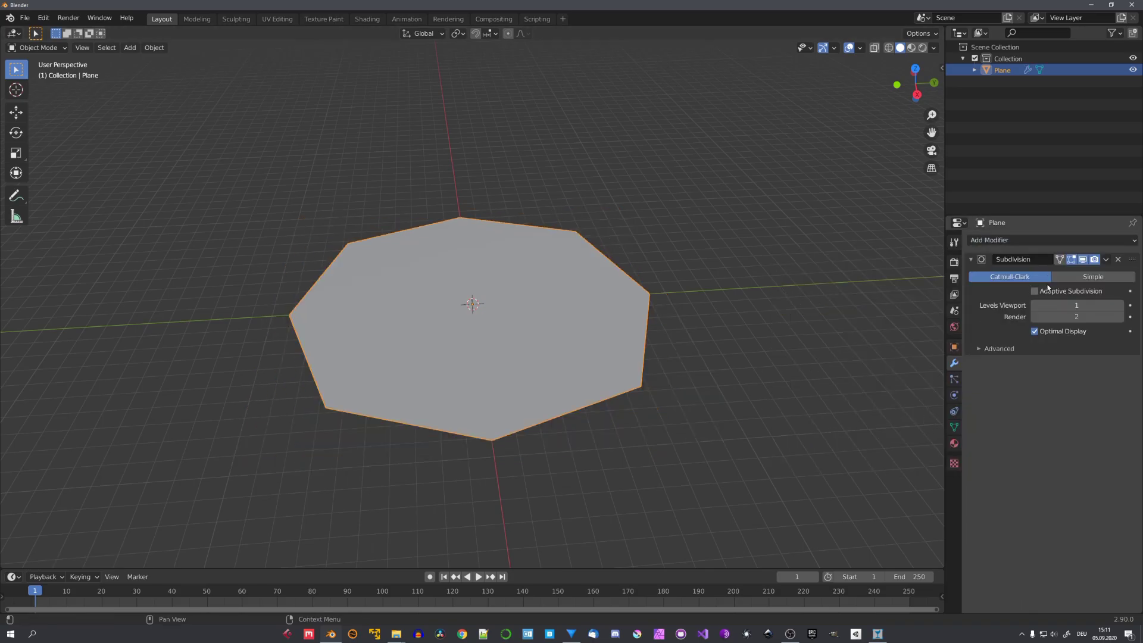
Set the plane's Subdivision modifier to Simple and enable Adaptive Subdivision
left_click(1023, 243)
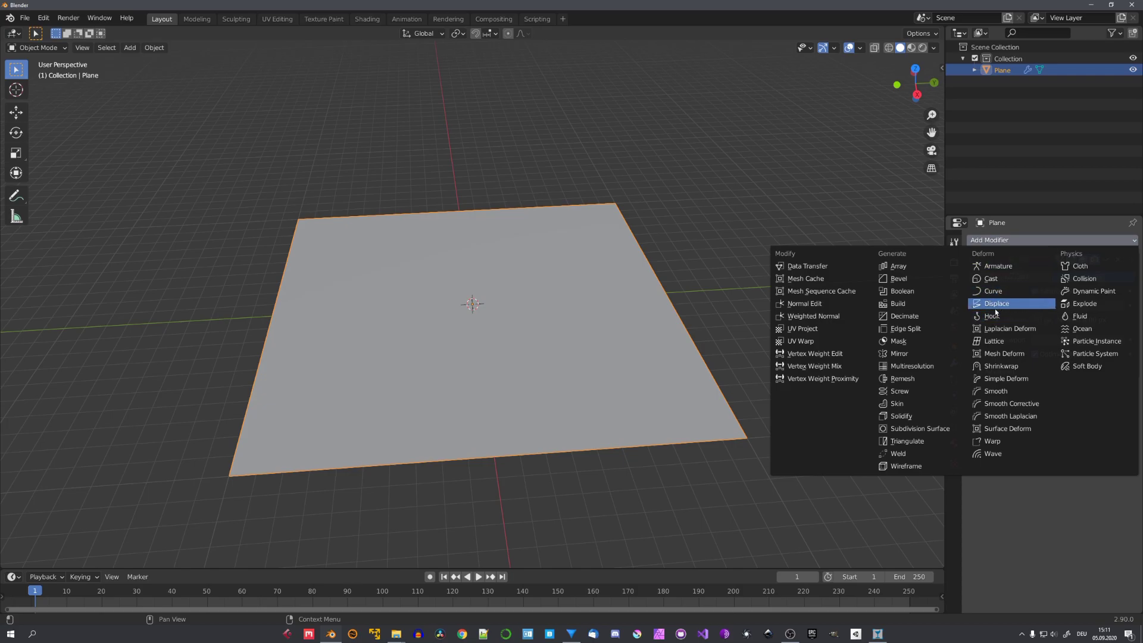
key("ctrl+shift+z")
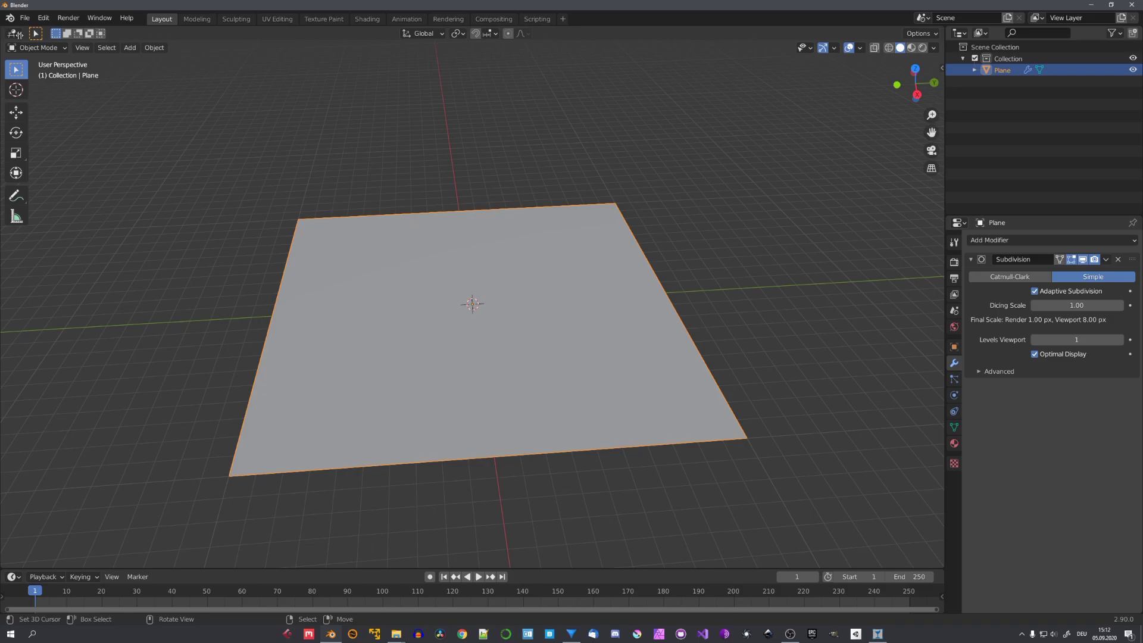
Split the 3D viewport in two, make one half a Shader Editor, and create a new material for the plane
left_click_drag(32, 36, 452, 54)
left_click(14, 33)
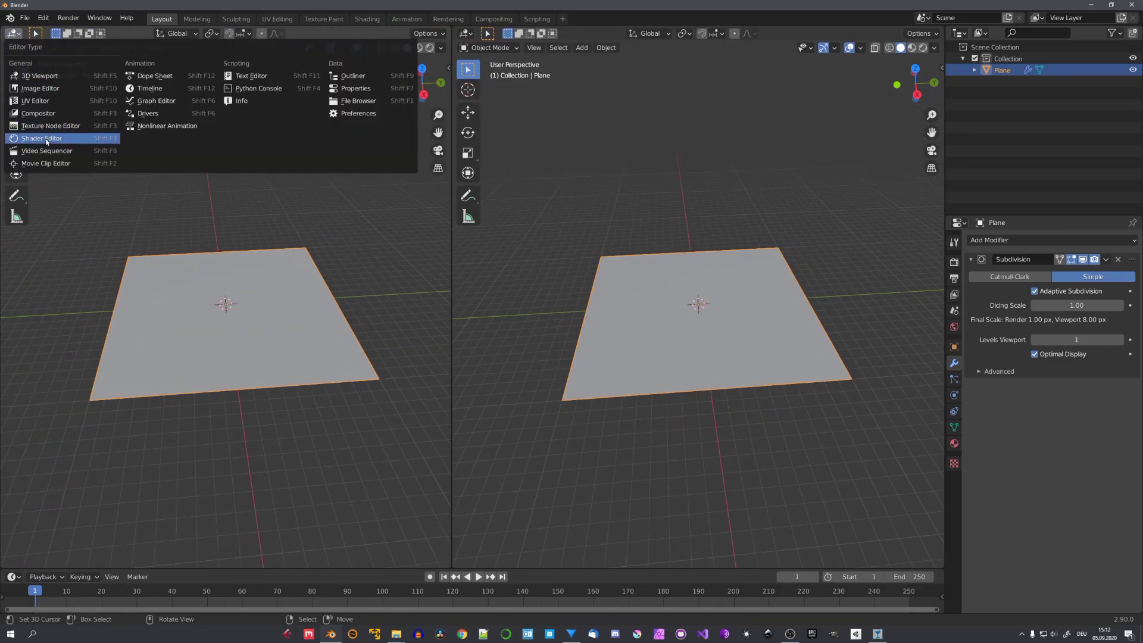
left_click(46, 138)
left_click(315, 33)
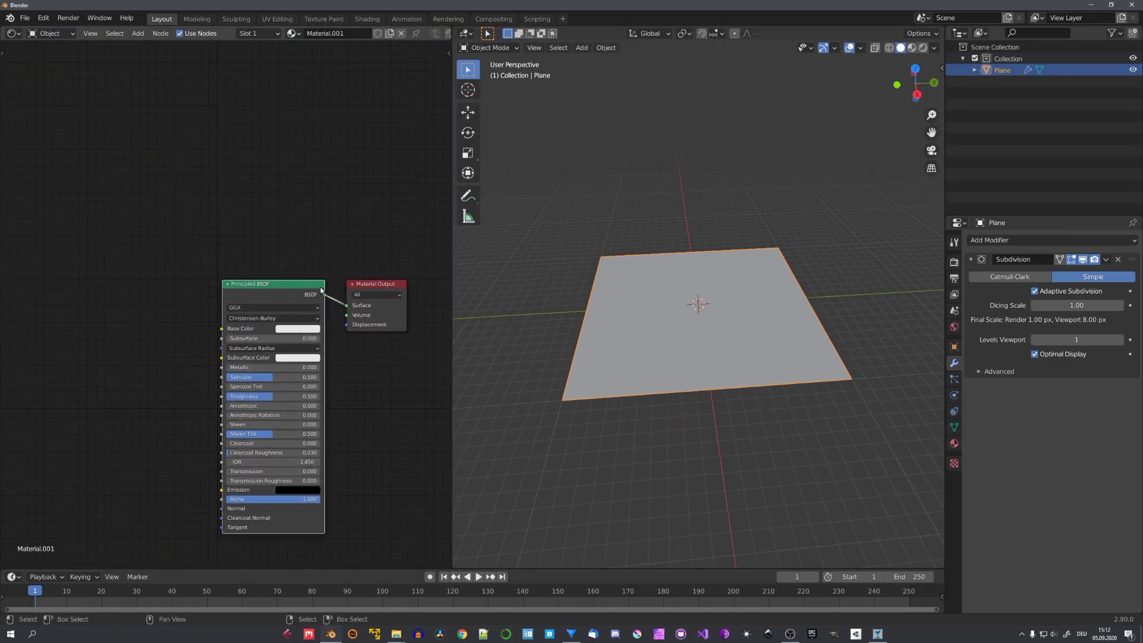
Move the Principled BSDF node up and away from the Material Output node to free space below it
scroll(326, 309, "down", 7)
key("g")
left_click(268, 125)
scroll(239, 319, "up", 5)
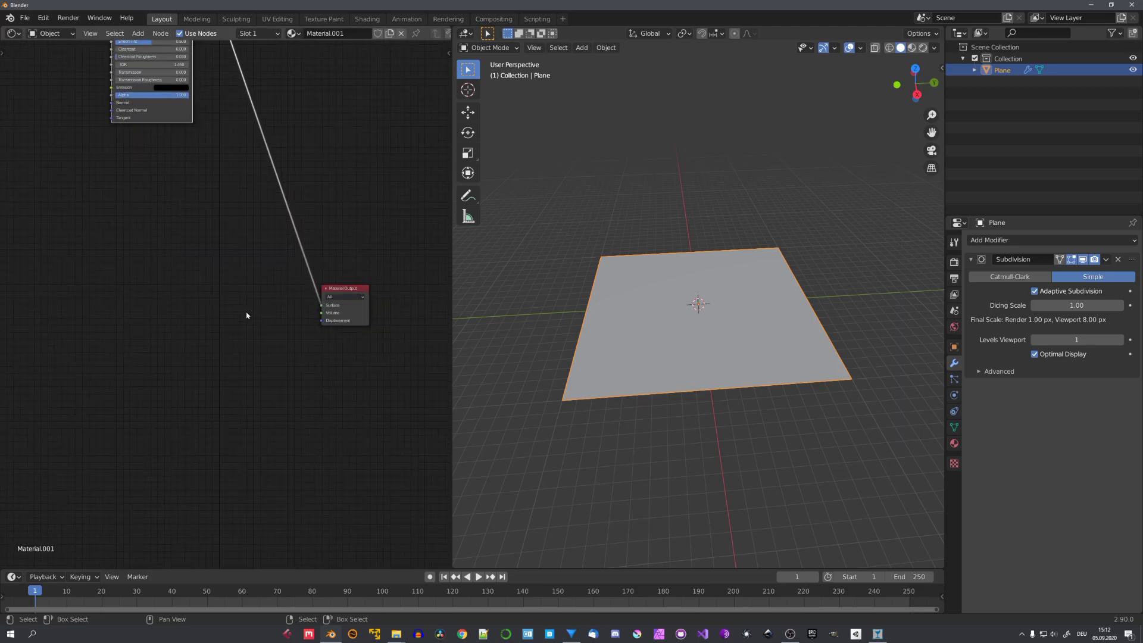
Add a Displacement node, connect it to the Material Output's Displacement input, and position it beside that node
key("shift+a")
type("dis")
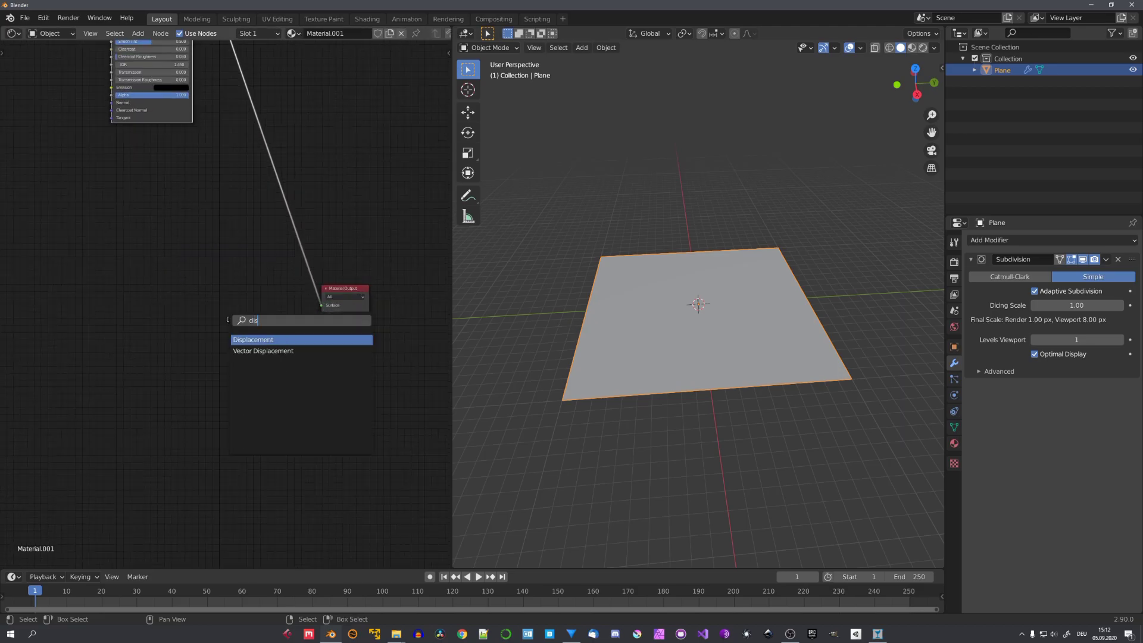
key("Return")
left_click(190, 325)
scroll(202, 345, "up", 2)
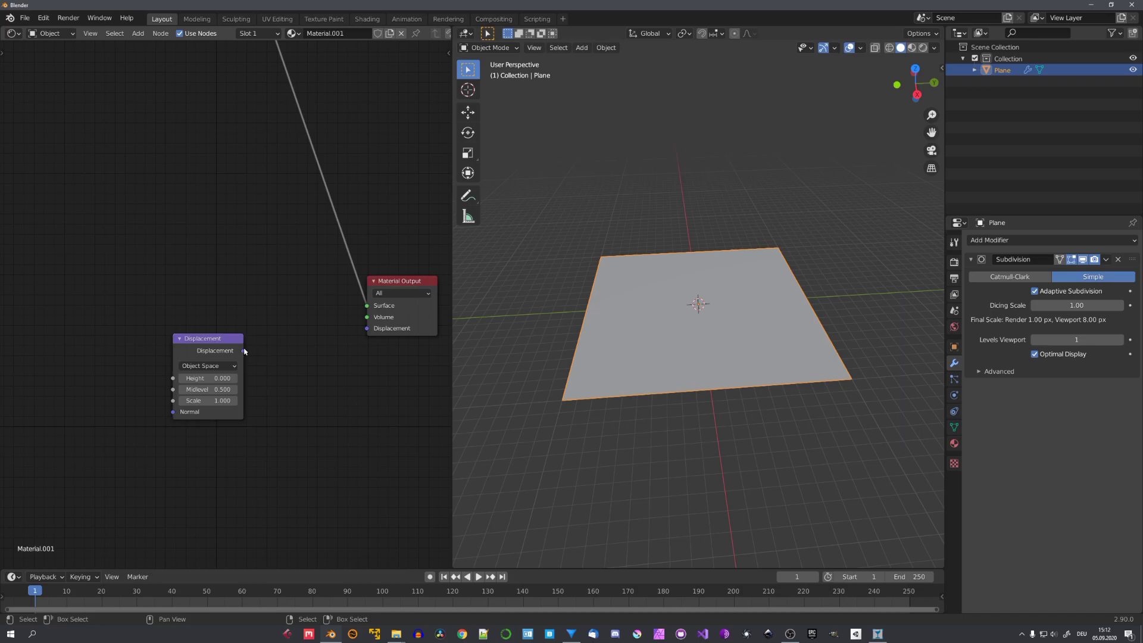
left_click_drag(243, 350, 367, 328)
left_click_drag(201, 343, 201, 311)
scroll(408, 332, "down", 2)
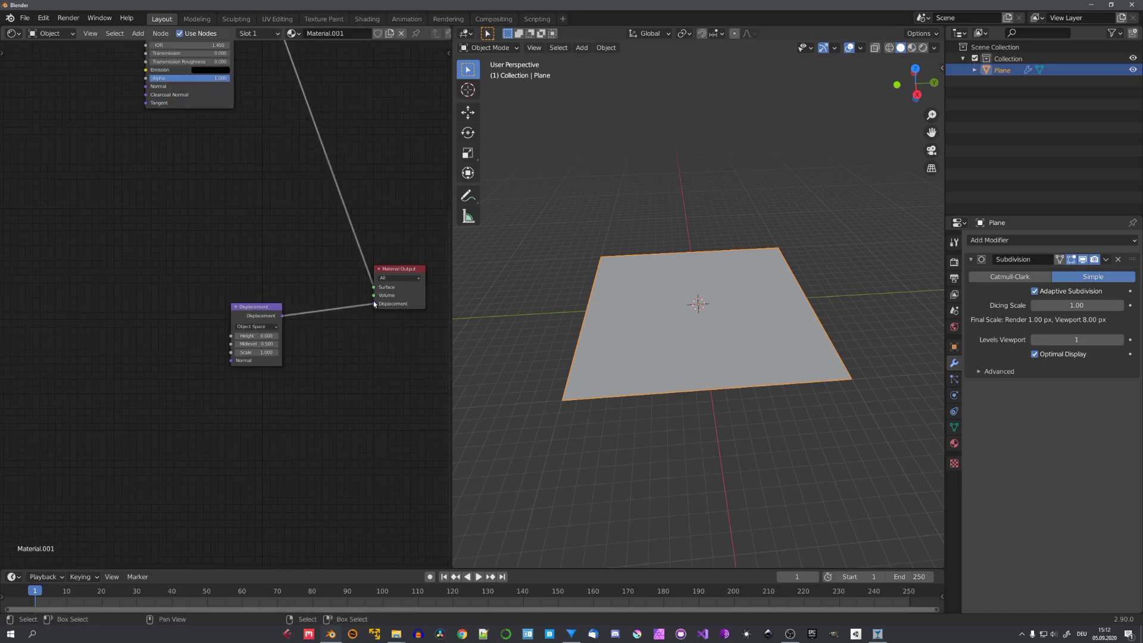
left_click_drag(247, 309, 248, 323)
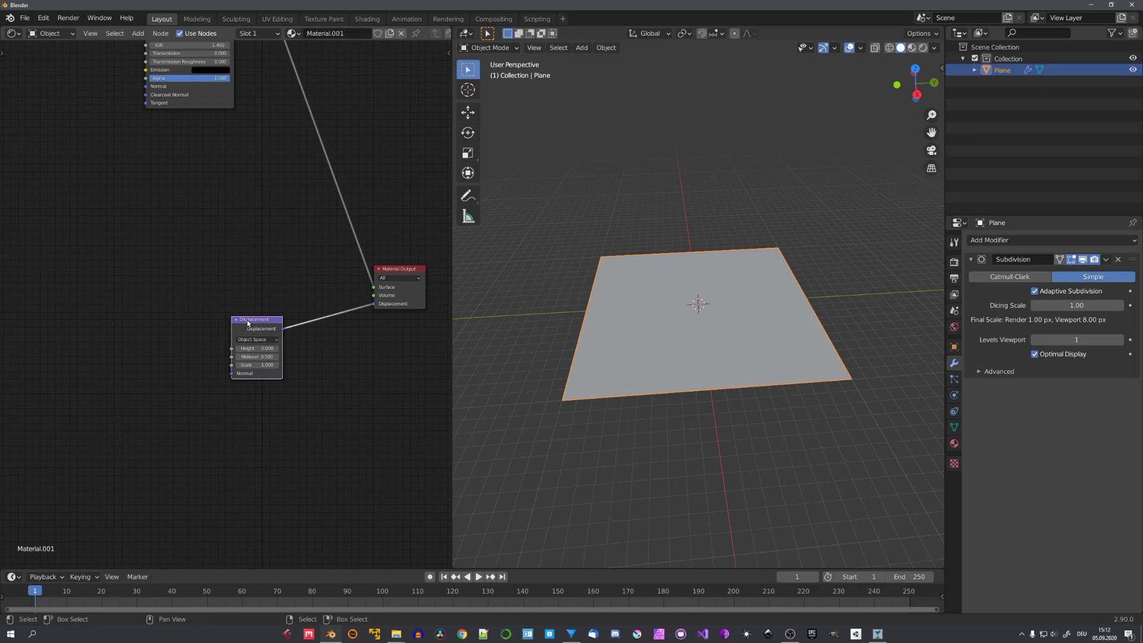
Add an Image Texture with Mapping and Texture Coordinate nodes feeding the Displacement node's Height
key("ctrl+t")
middle_click_drag(184, 370, 256, 367)
scroll(265, 368, "up", 6)
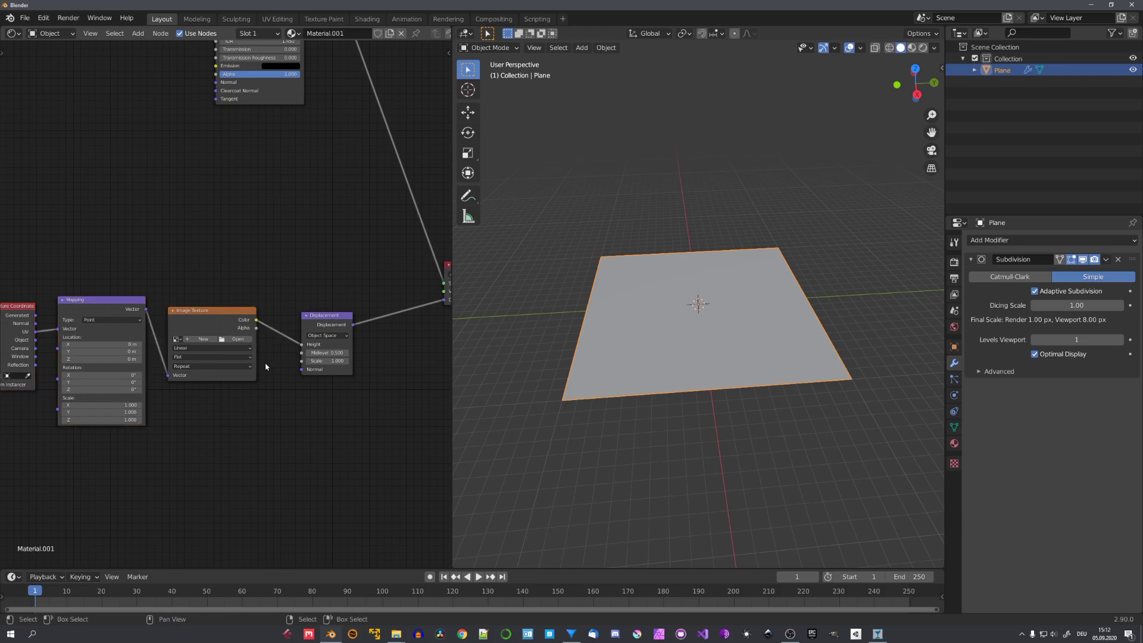
middle_click_drag(107, 376, 258, 349)
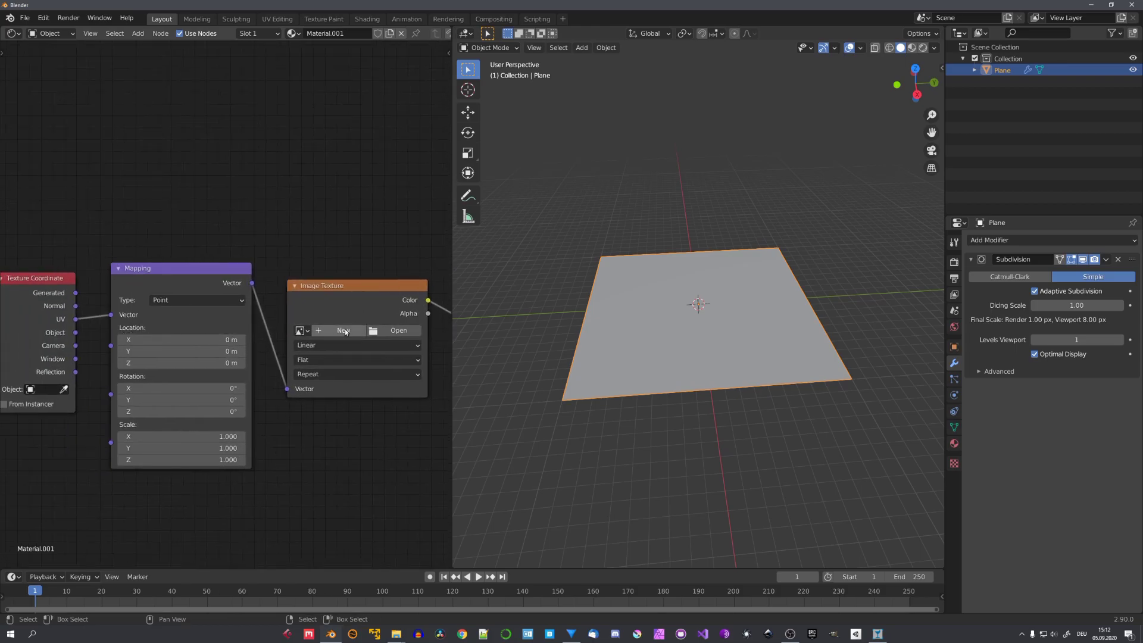
Load HeightMap.tif into the Image Texture node and set its color space to Non-Color
left_click(396, 331)
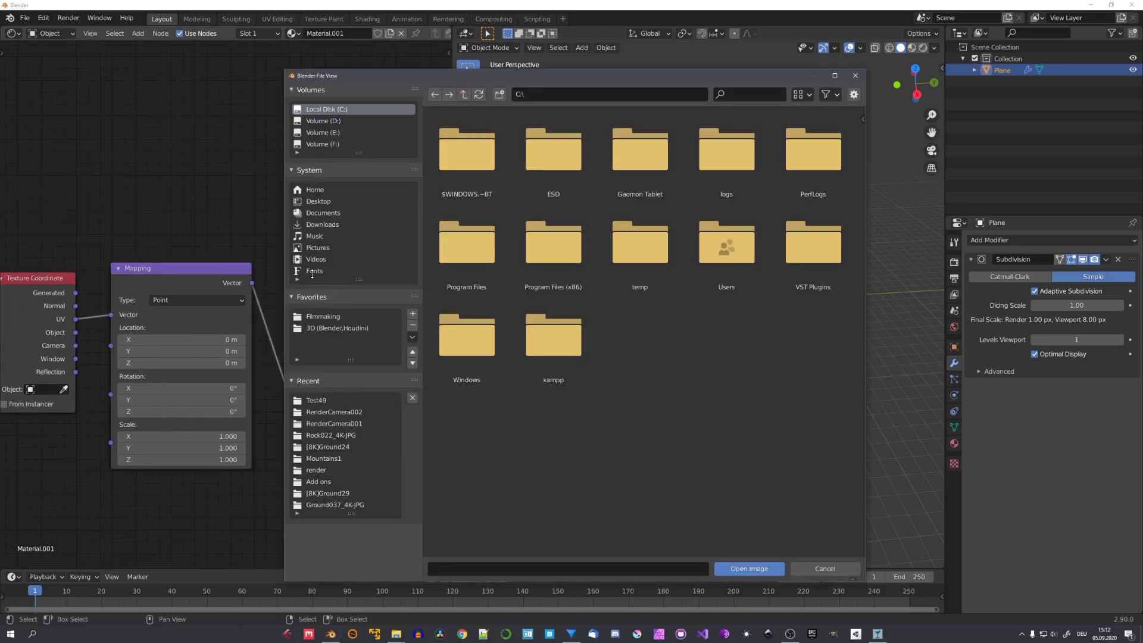
left_click(764, 563)
mouse_move(391, 403)
middle_mouse_down()
mouse_move(283, 373)
mouse_move(175, 390)
middle_mouse_up()
left_click(283, 374)
left_click(286, 425)
Show the plane in rendered shading with Scene World disabled and inspect the height map's effect on its surface
key("z")
middle_click_drag(724, 294, 727, 294)
key("alt+a")
left_click(920, 48)
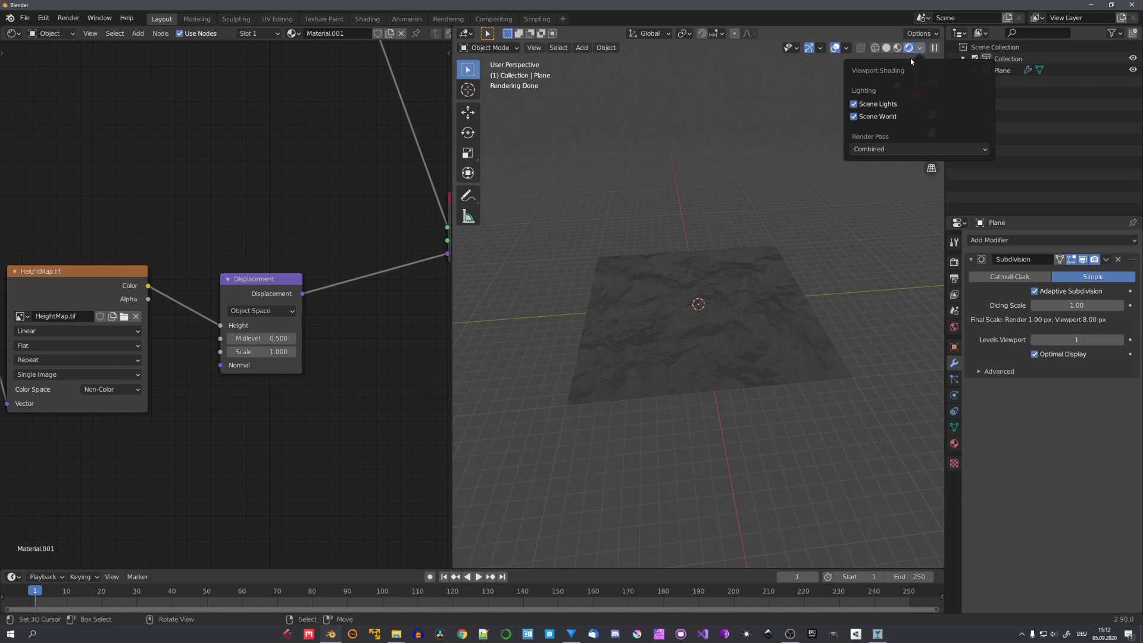
left_click(860, 119)
middle_click_drag(728, 196, 710, 202)
scroll(710, 202, "up", 4)
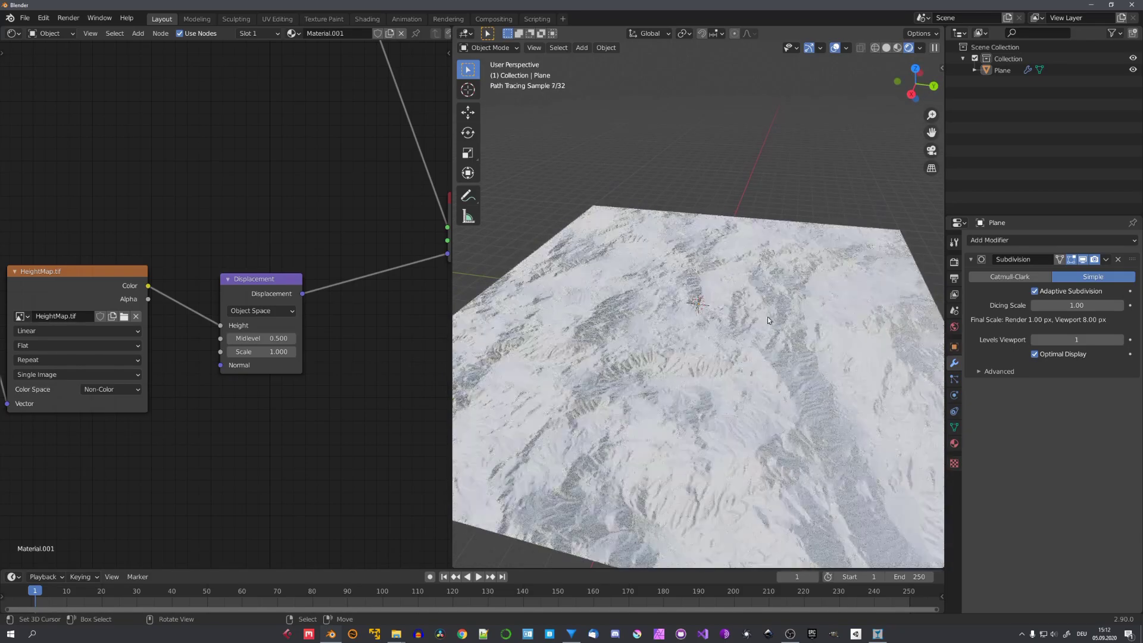
scroll(768, 323, "down", 1)
middle_click_drag(780, 341, 753, 341)
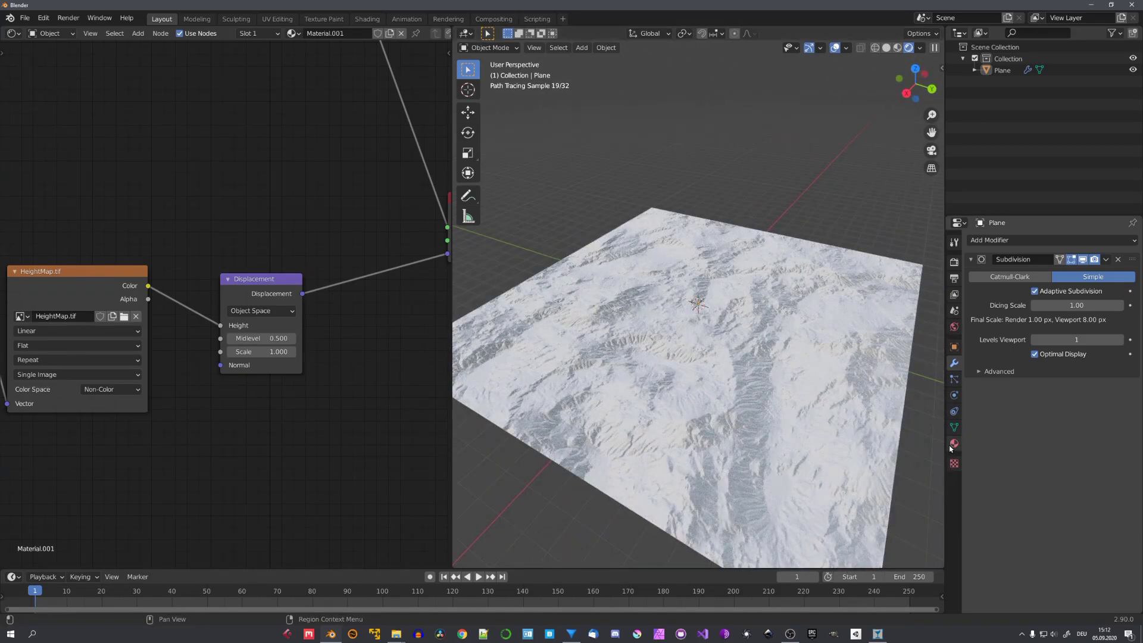
Set the material's surface displacement method to Displacement and Bump
left_click(953, 444)
scroll(999, 399, "down", 10)
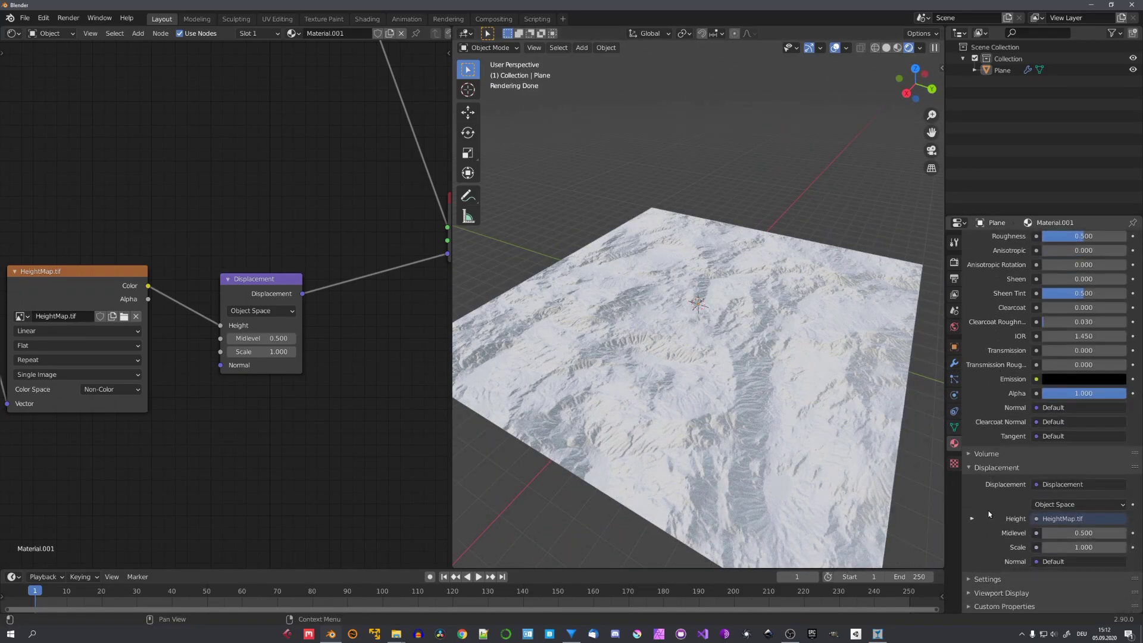
left_click(986, 578)
scroll(1040, 556, "down", 4)
left_click(1068, 548)
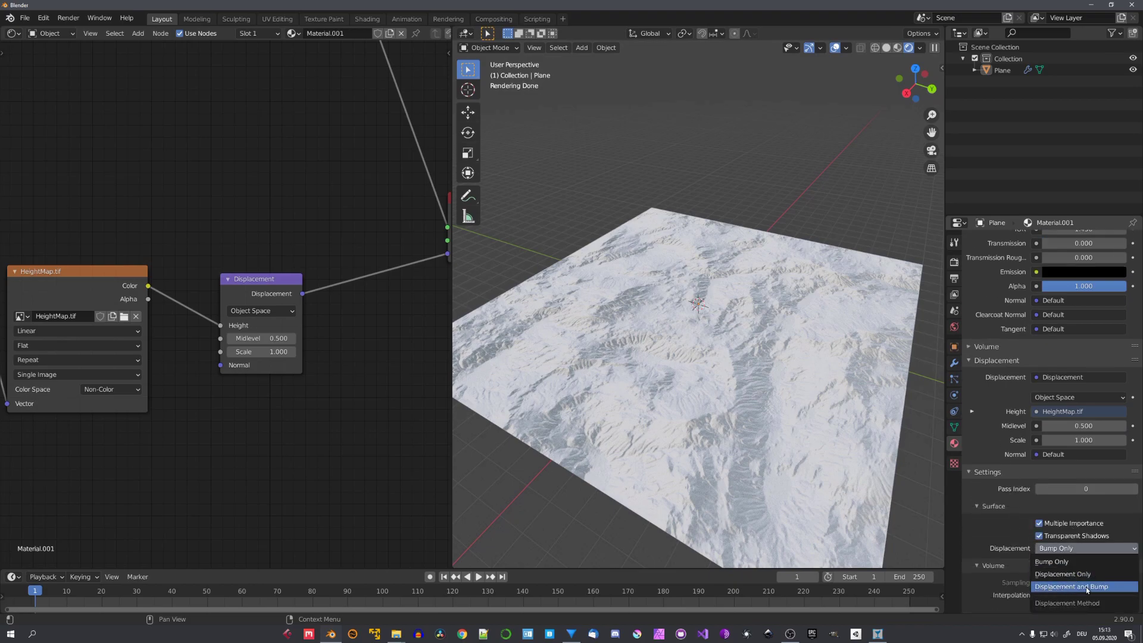
left_click(1088, 587)
middle_click_drag(911, 476, 930, 480)
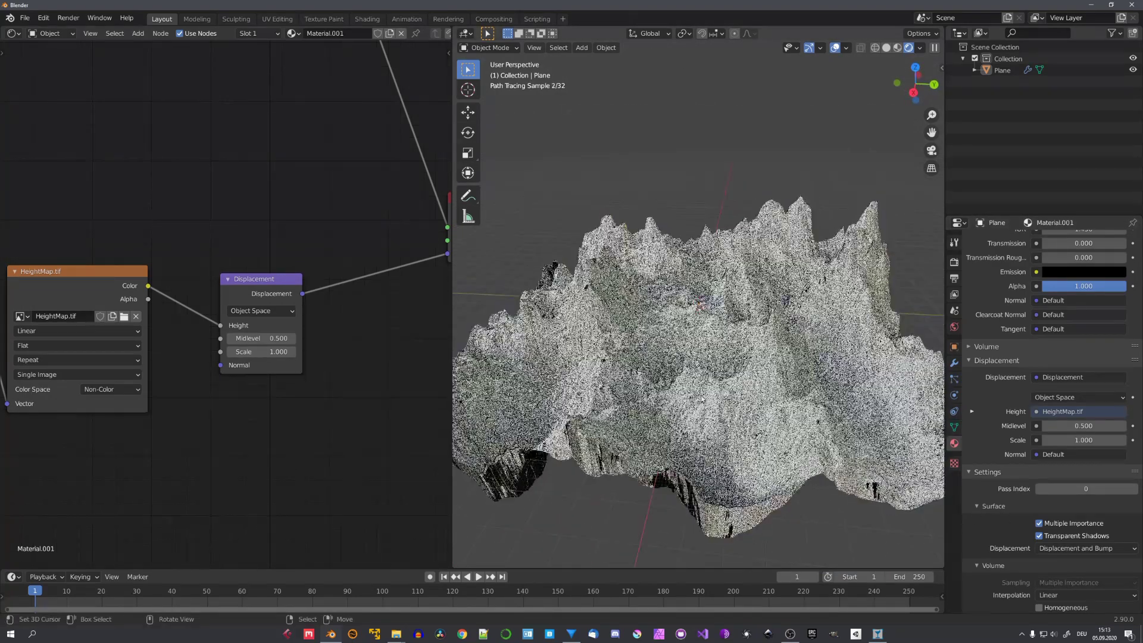
Set the Displacement node's scale to 0.5 and check the flattened mountains
left_click(261, 351)
left_click(255, 384)
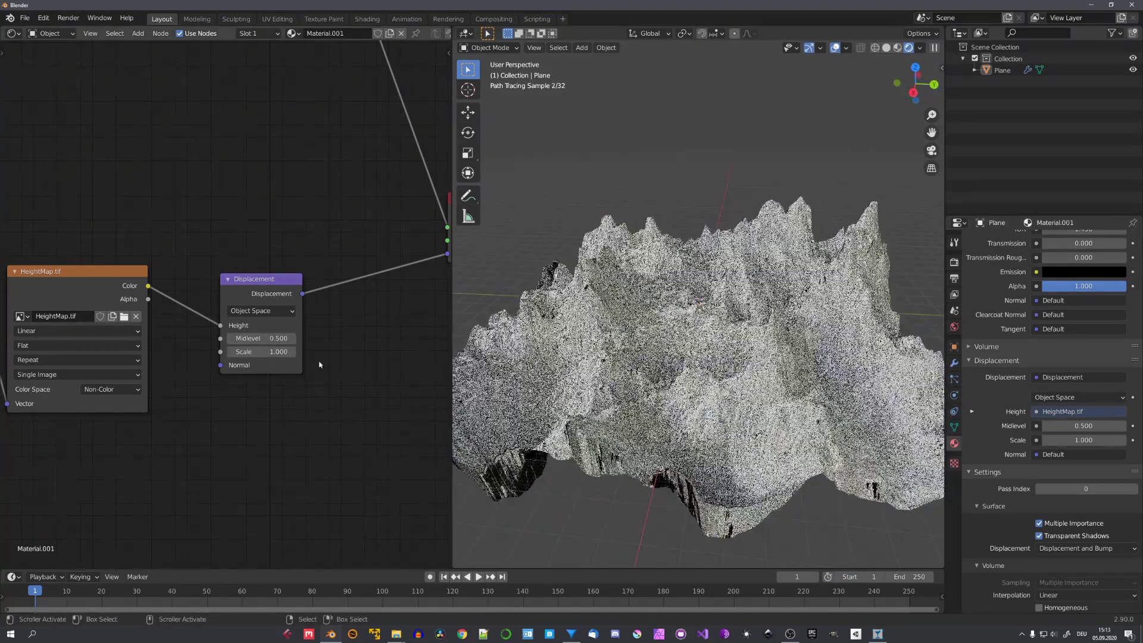
middle_click_drag(536, 357, 580, 360)
left_click(278, 355)
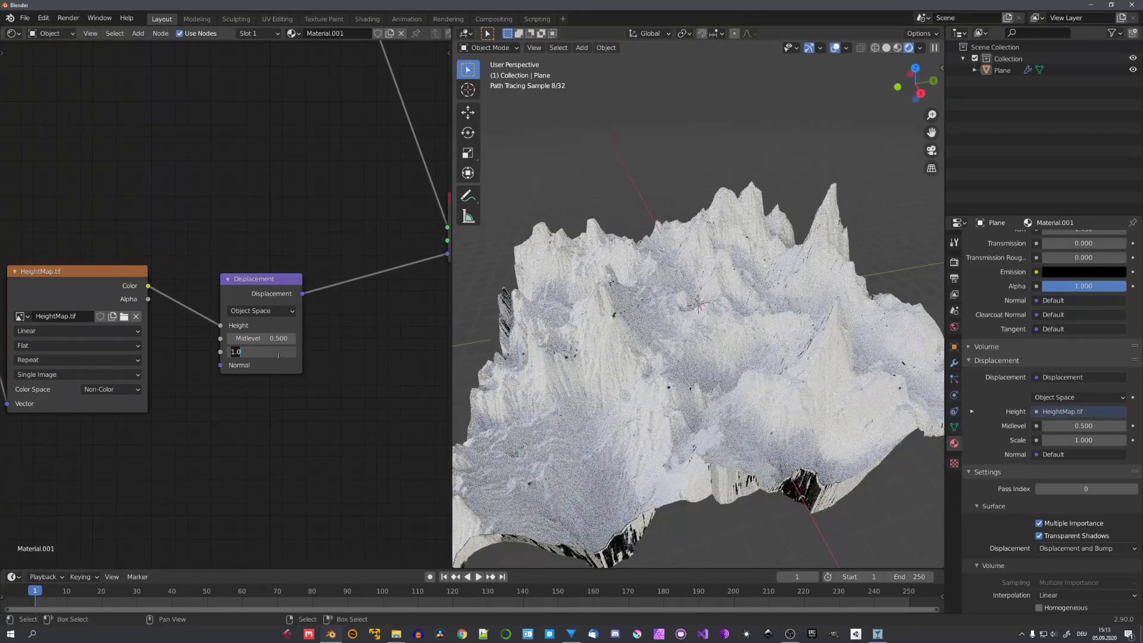
key("Return")
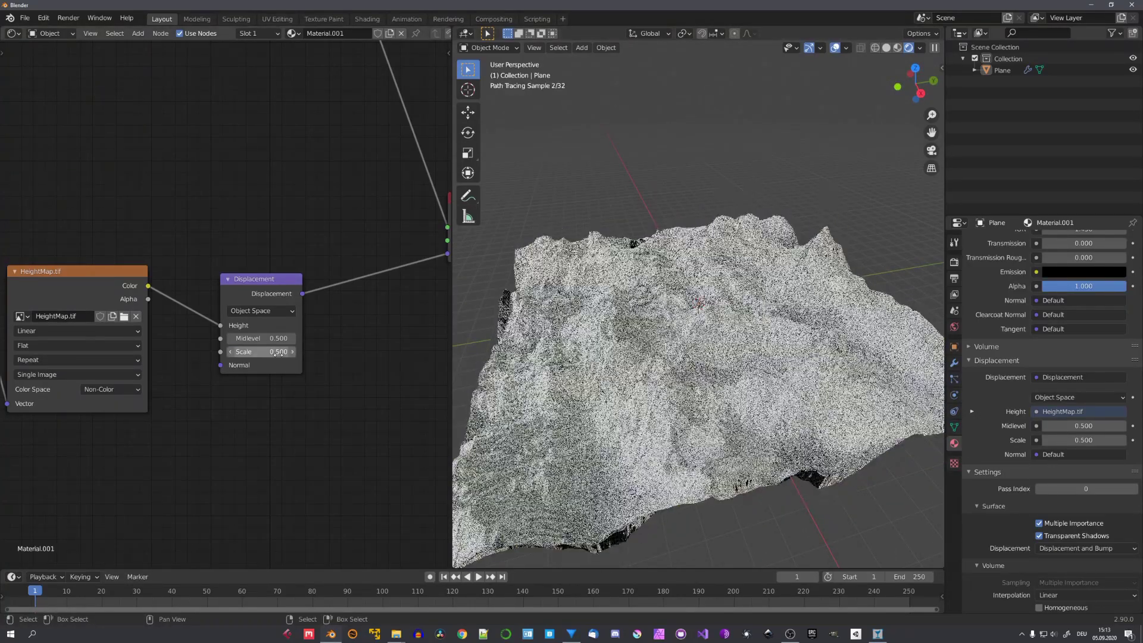
middle_click_drag(751, 344, 701, 348)
scroll(700, 349, "up", 2)
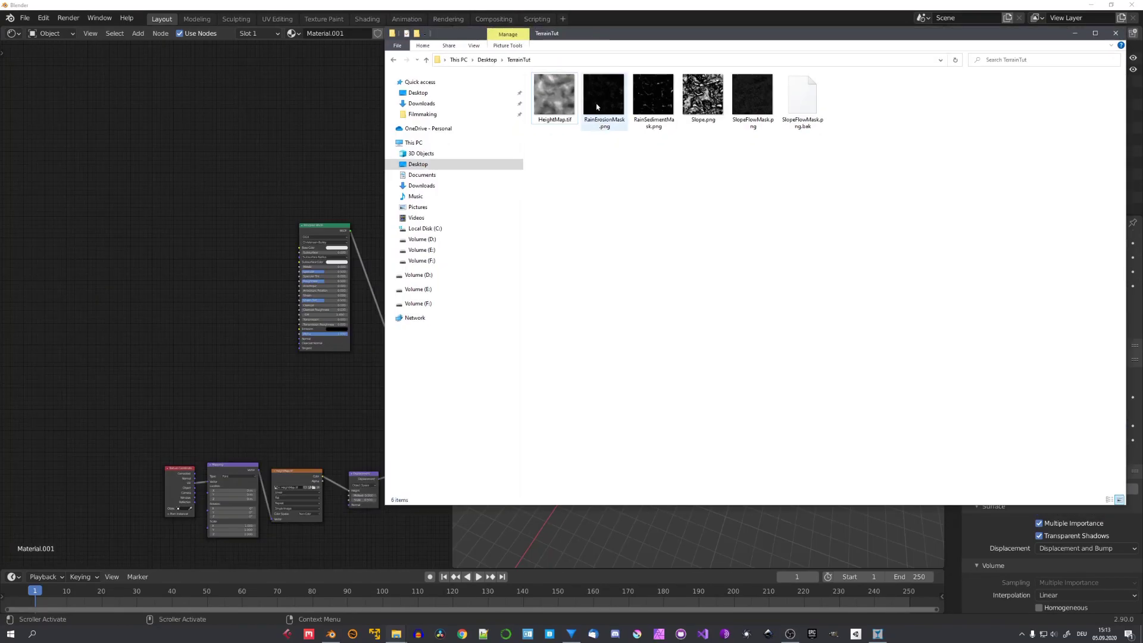
Bring RainErosionMask.png, RainSedimentMask.png, Slope.png and SlopeFlowMask.png from the TerrainTut folder into the node editor as image textures
left_click_drag(597, 106, 119, 89)
left_click_drag(653, 98, 102, 151)
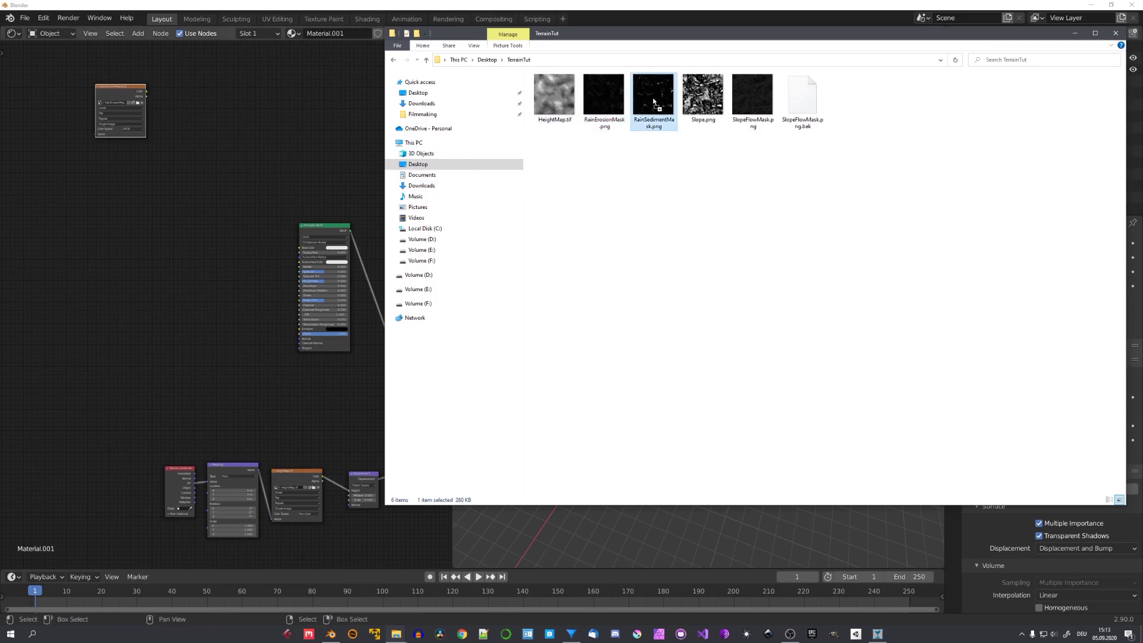
left_click_drag(653, 98, 119, 150)
left_click(702, 94)
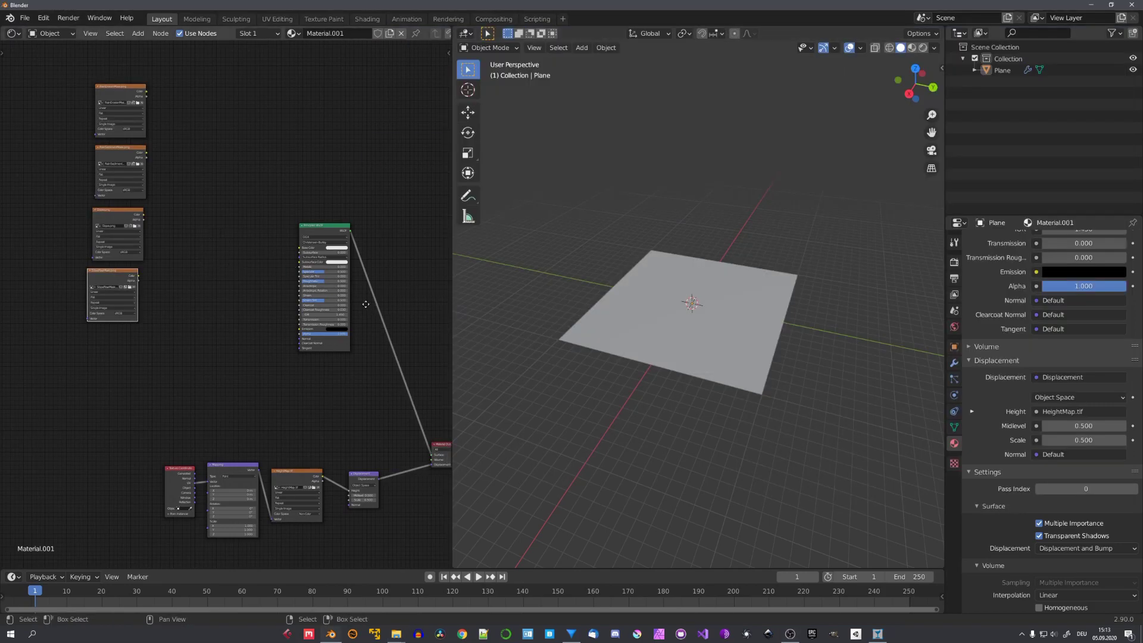
Move the Principled BSDF node further up, clear of the mask texture nodes
middle_click_drag(359, 300, 480, 343)
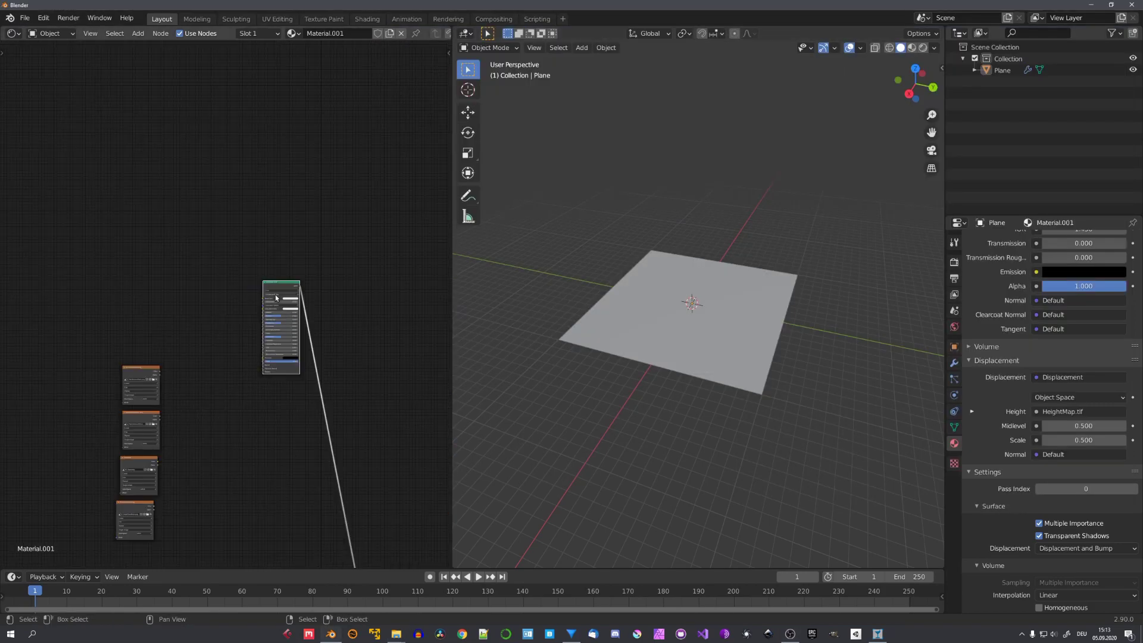
left_click_drag(281, 295, 238, 208)
middle_click_drag(284, 253, 332, 308)
scroll(332, 308, "up", 1)
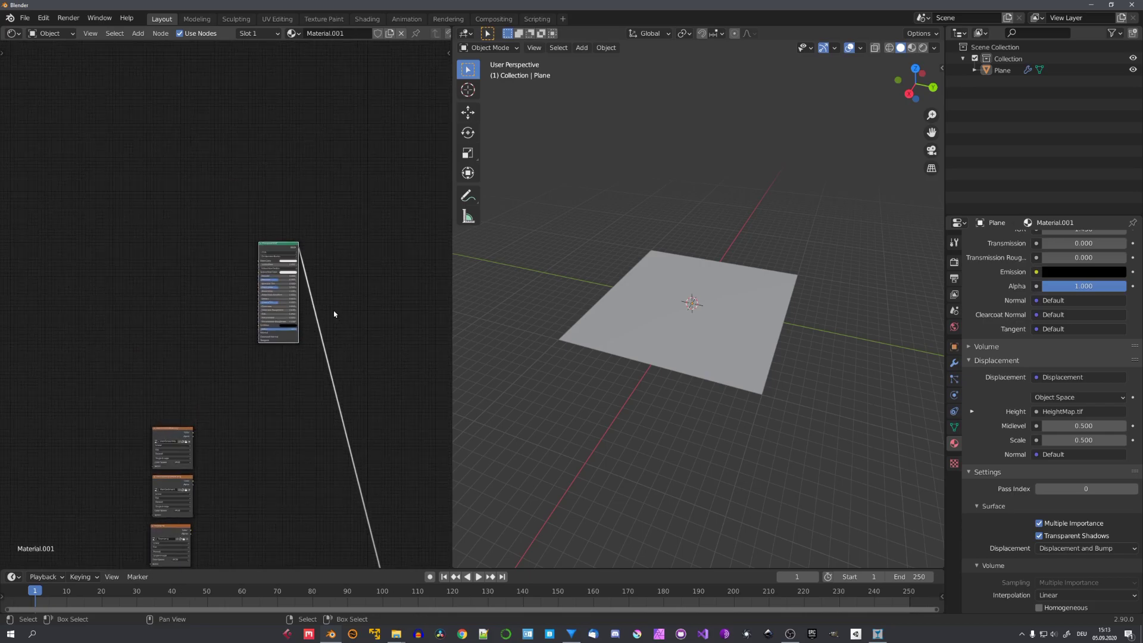
scroll(332, 308, "up", 5)
middle_click_drag(318, 234, 275, 204)
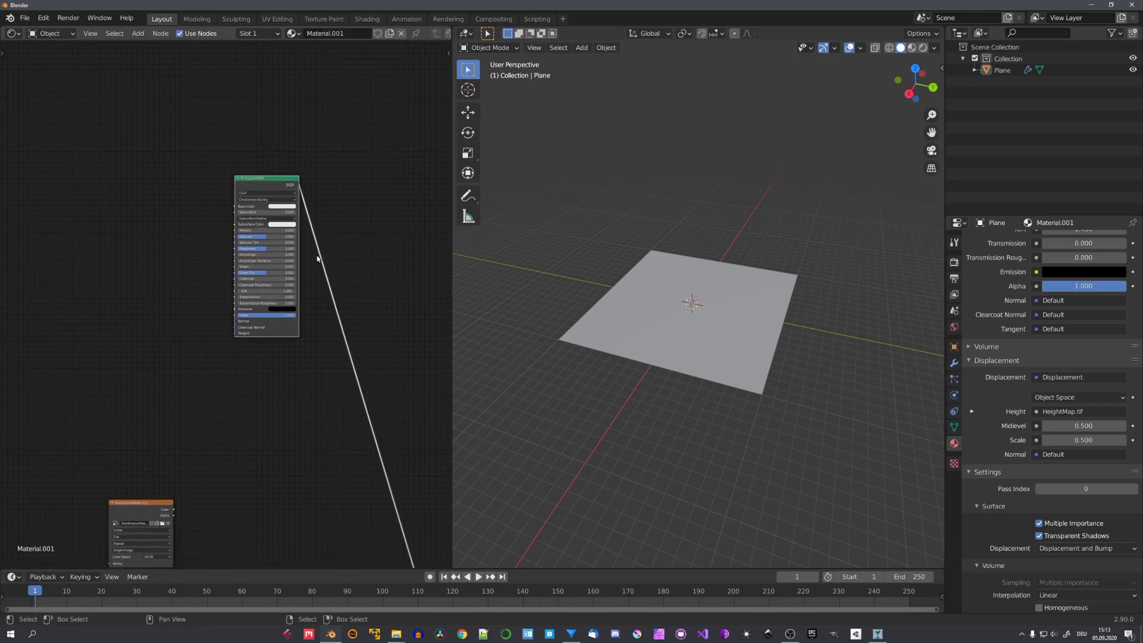
Run Principled Texture Setup with the AO, col, nrm and rgh images of the [8K]Gravel10 ground texture, leaving out the disp image
key("ctrl+shift+t")
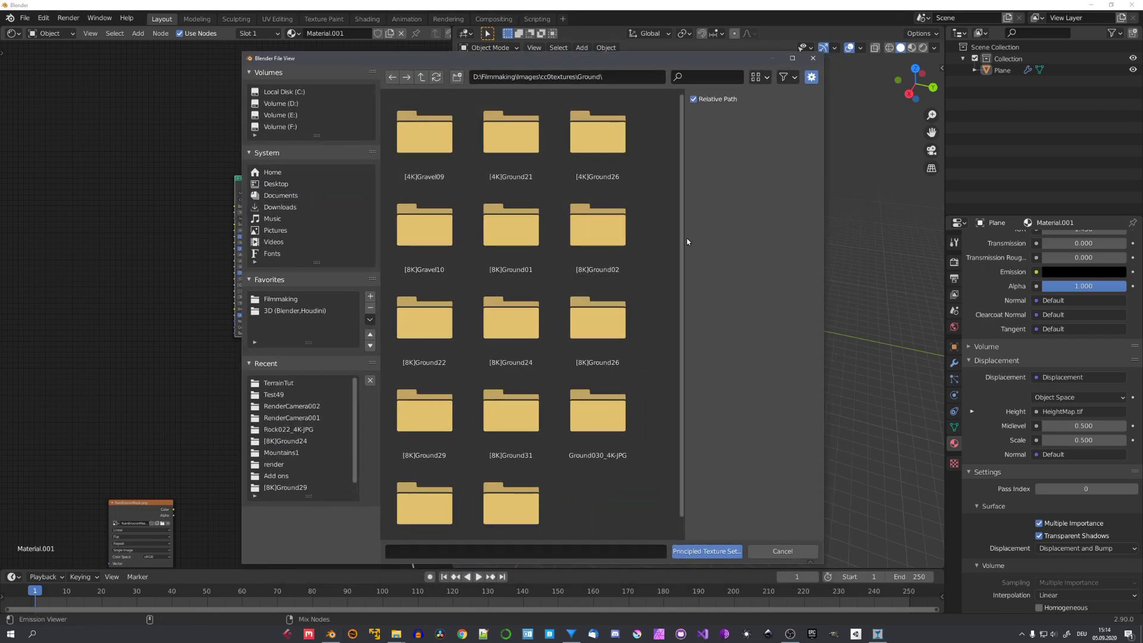
left_click_drag(607, 60, 575, 52)
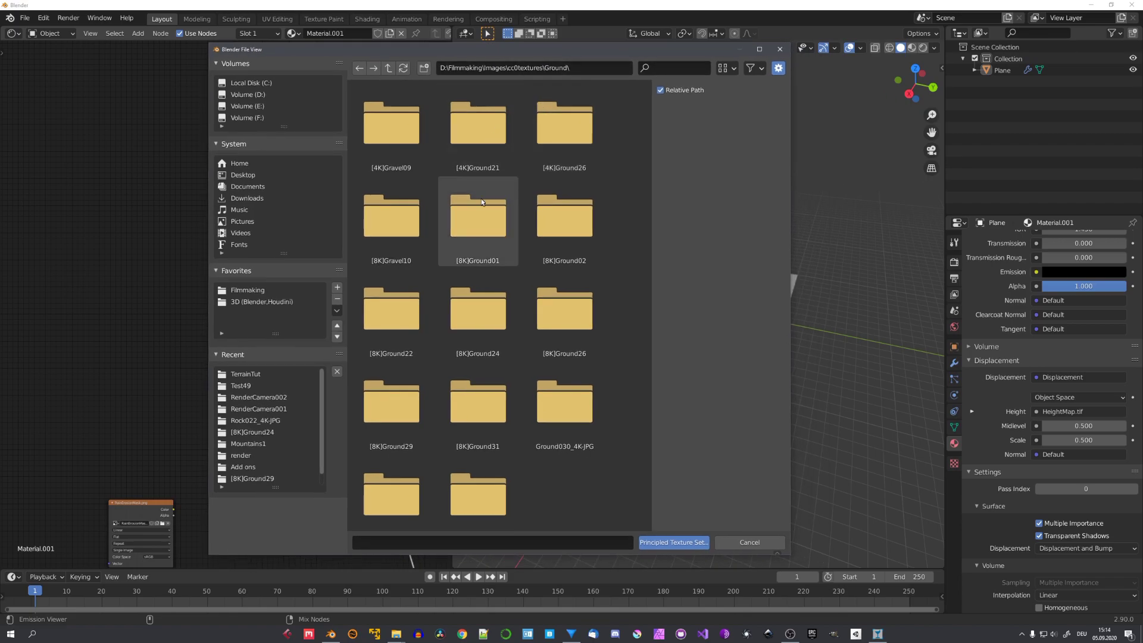
double_click(470, 220)
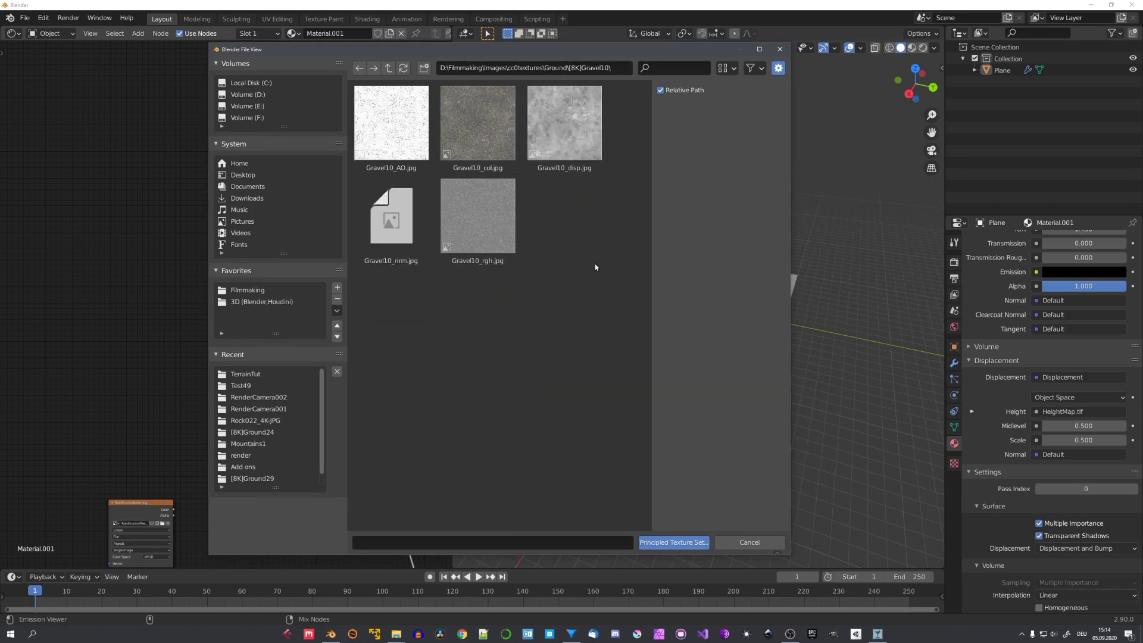
left_click_drag(515, 318, 356, 89)
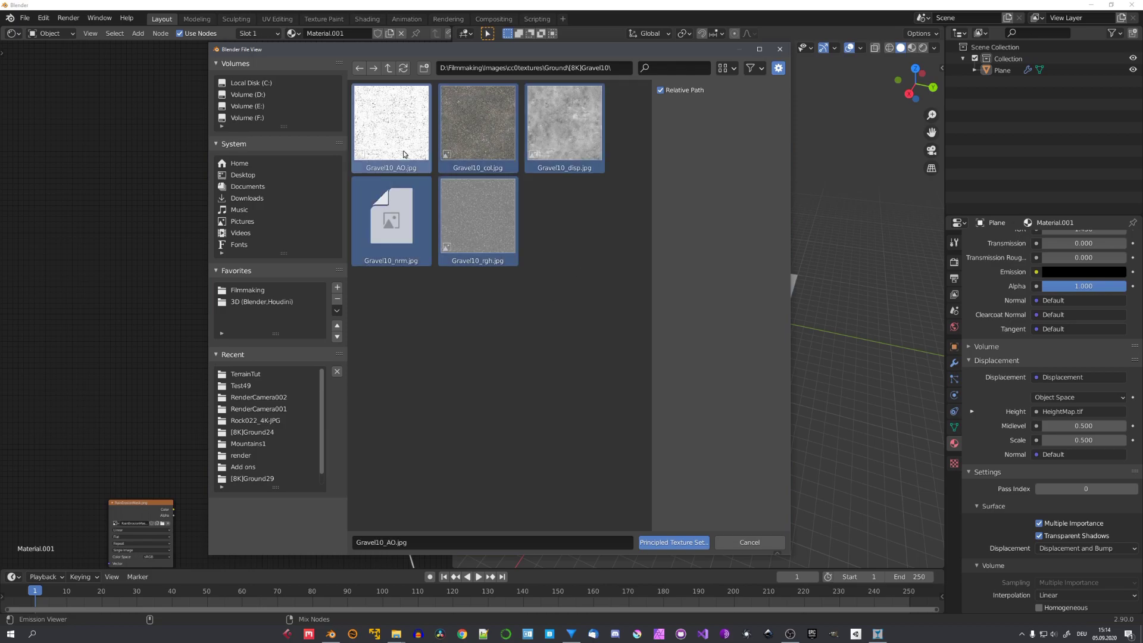
left_click_drag(526, 53, 562, 44)
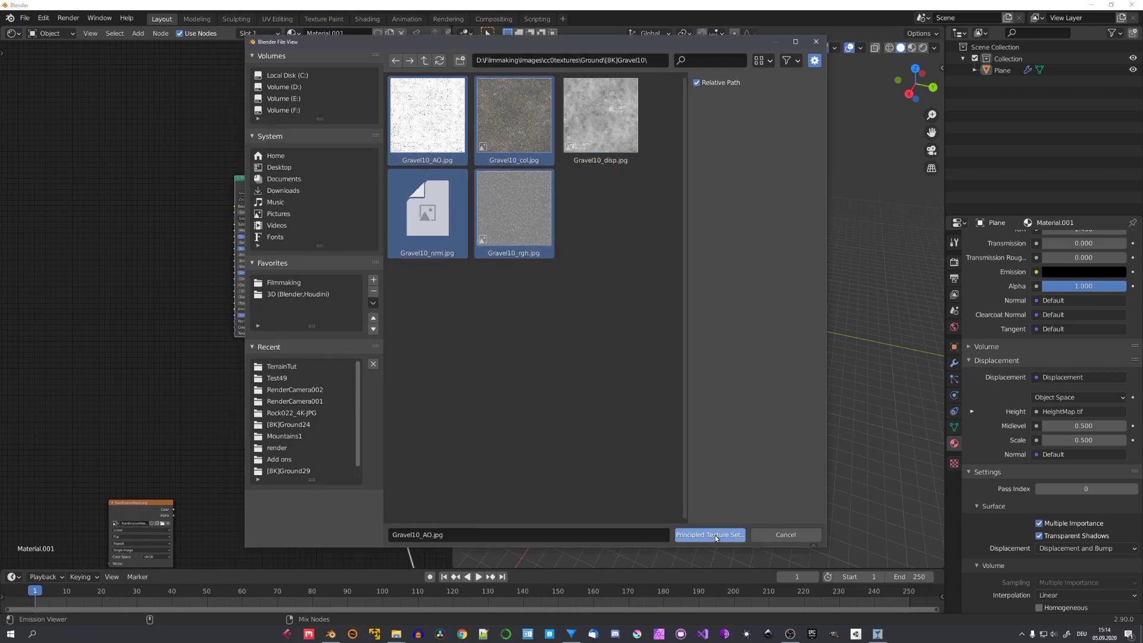
left_click(714, 538)
Move the reroute node between the Mapping node and the gravel textures up beside the texture nodes
middle_click_drag(74, 453, 224, 444)
scroll(224, 444, "up", 5)
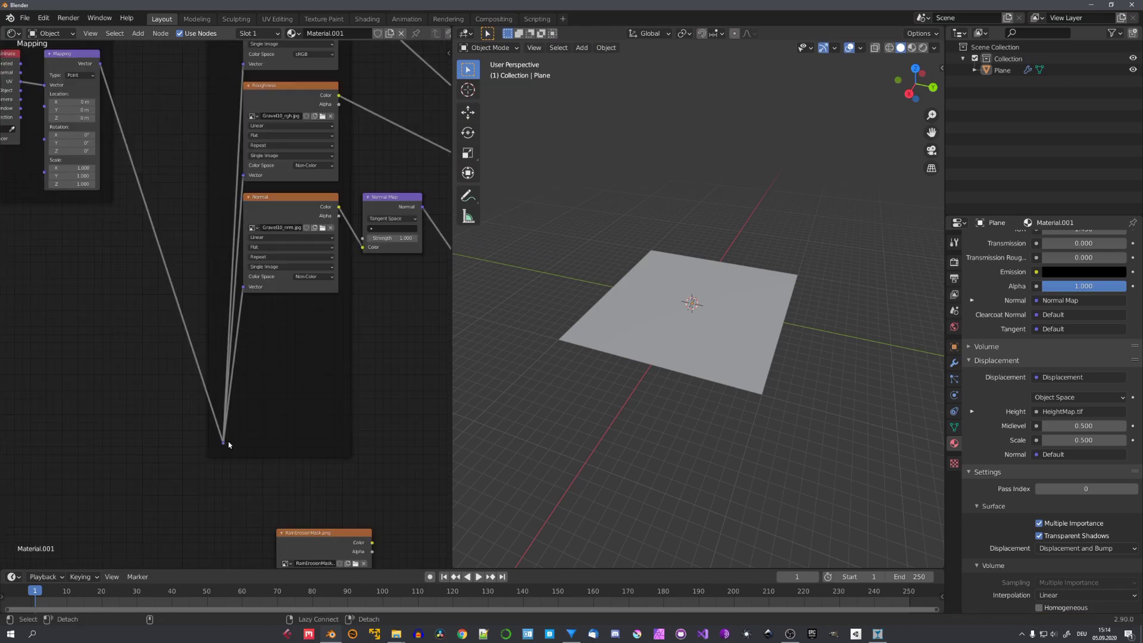
left_click(224, 443)
middle_click_drag(280, 361, 304, 484)
key("g")
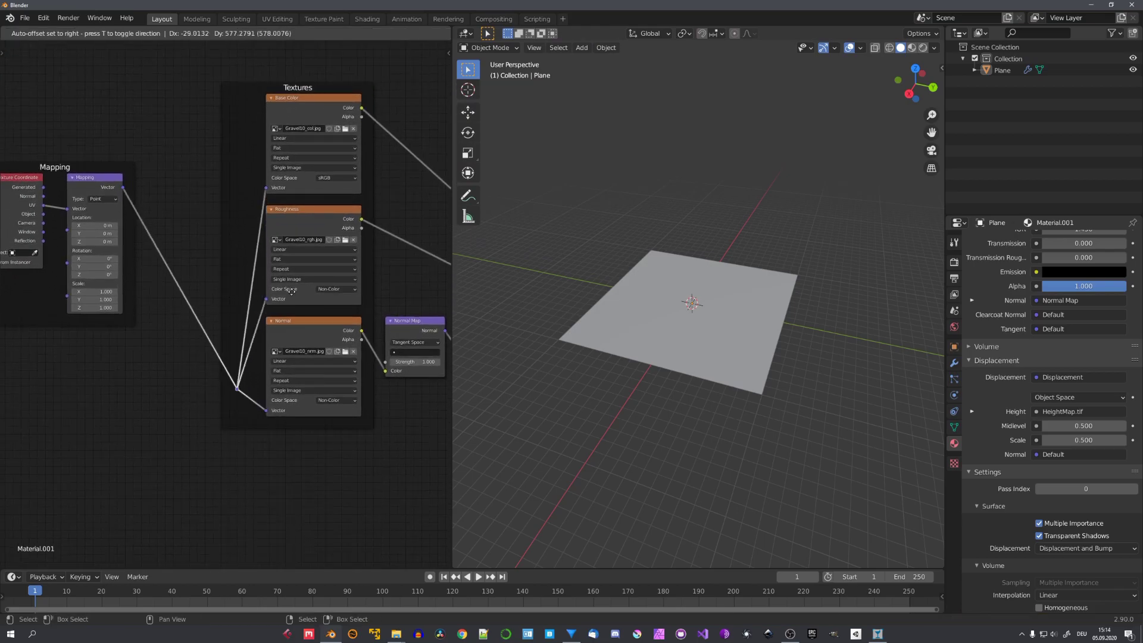
left_click(271, 221)
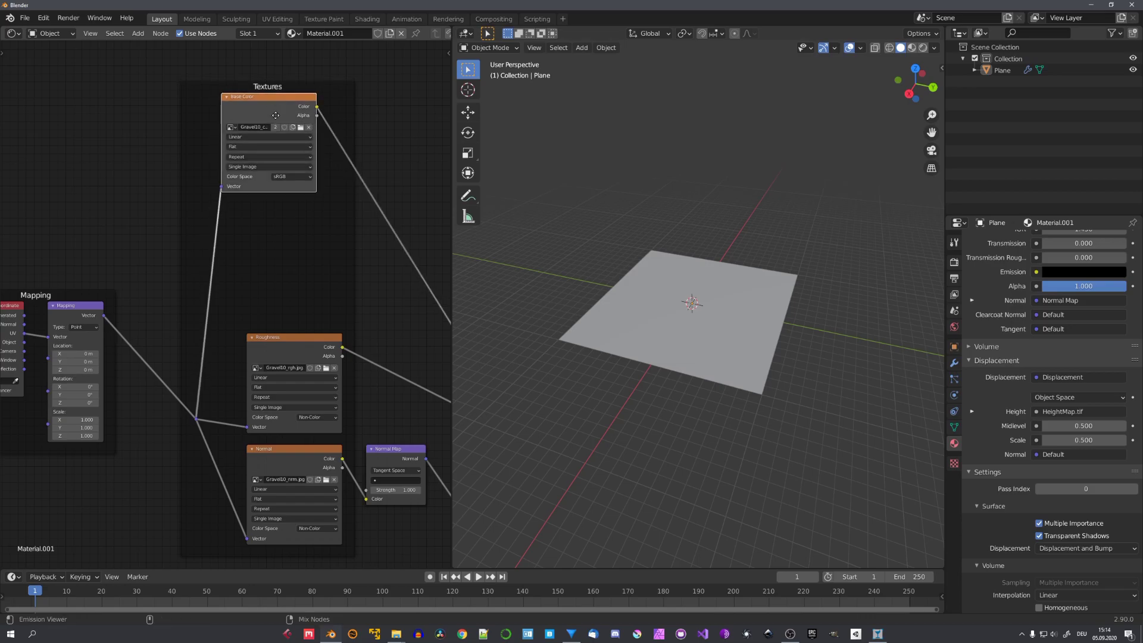
Duplicate the gravel Base Color texture with its vector link, place the copy below, and load Gravel10_AO.jpg into it
key("ctrl+shift+d")
left_click(291, 239)
left_click(268, 268)
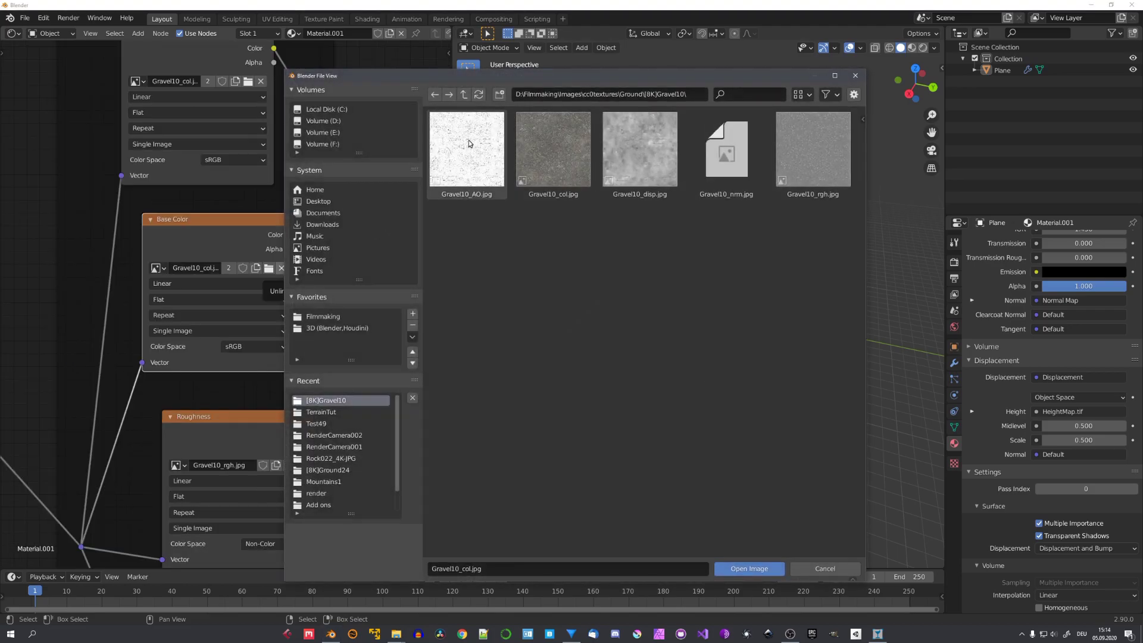
double_click(470, 144)
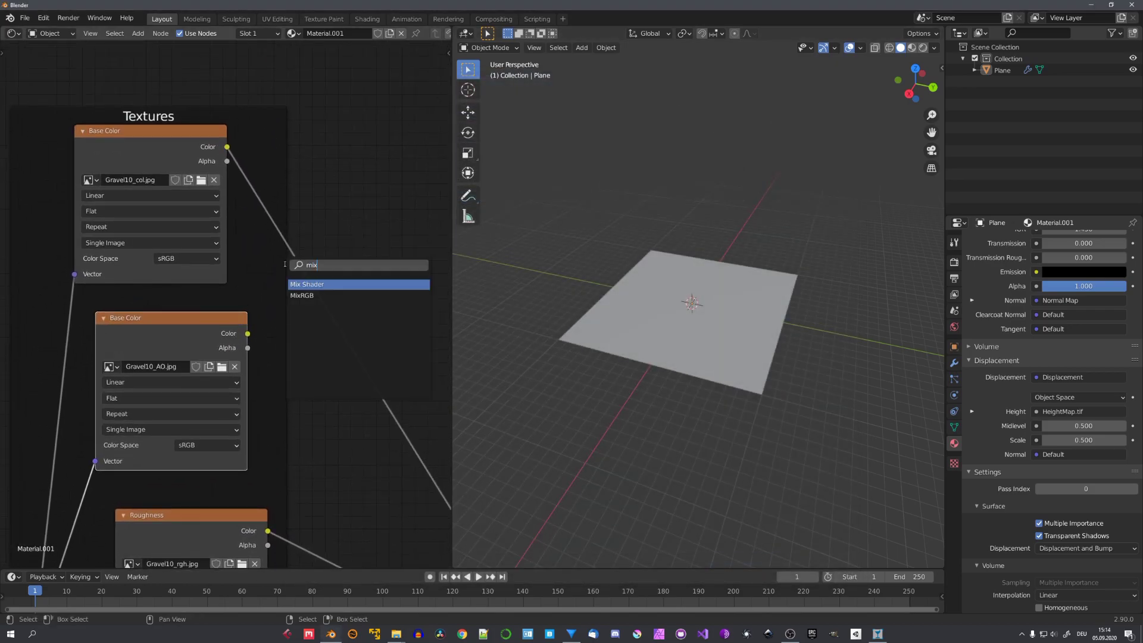
Combine the Gravel10 color and AO textures with a MixRGB node set to Multiply
key("Down")
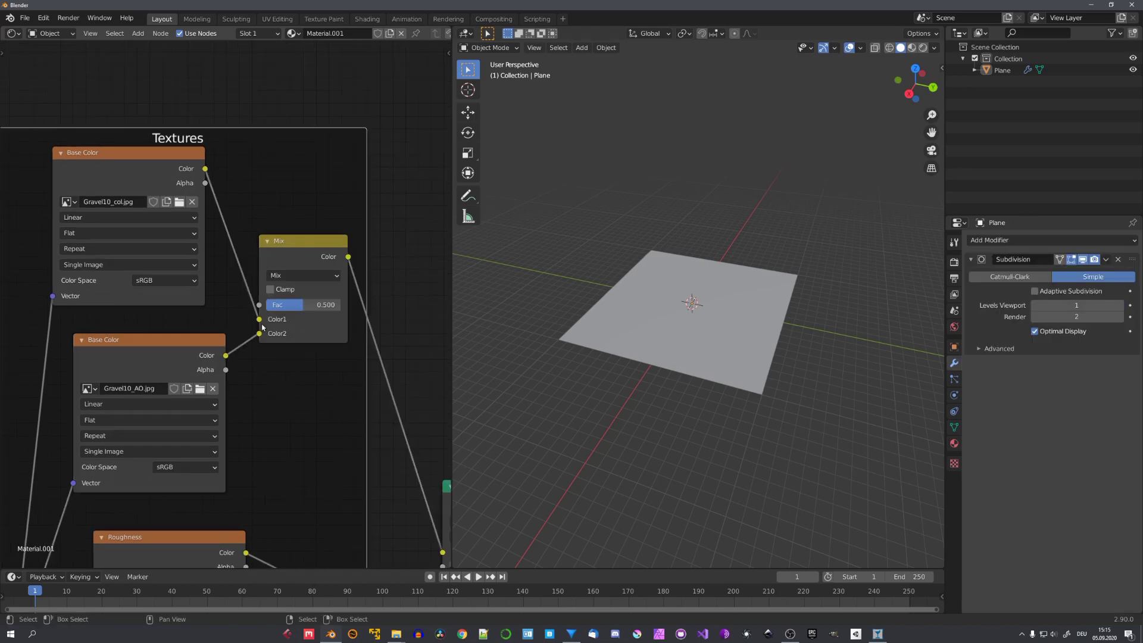
left_click(294, 276)
left_click(298, 325)
Display the plane in rendered shading and inspect the gravel up close while trying a different Multiply factor
middle_click_drag(719, 288, 692, 324)
key("z")
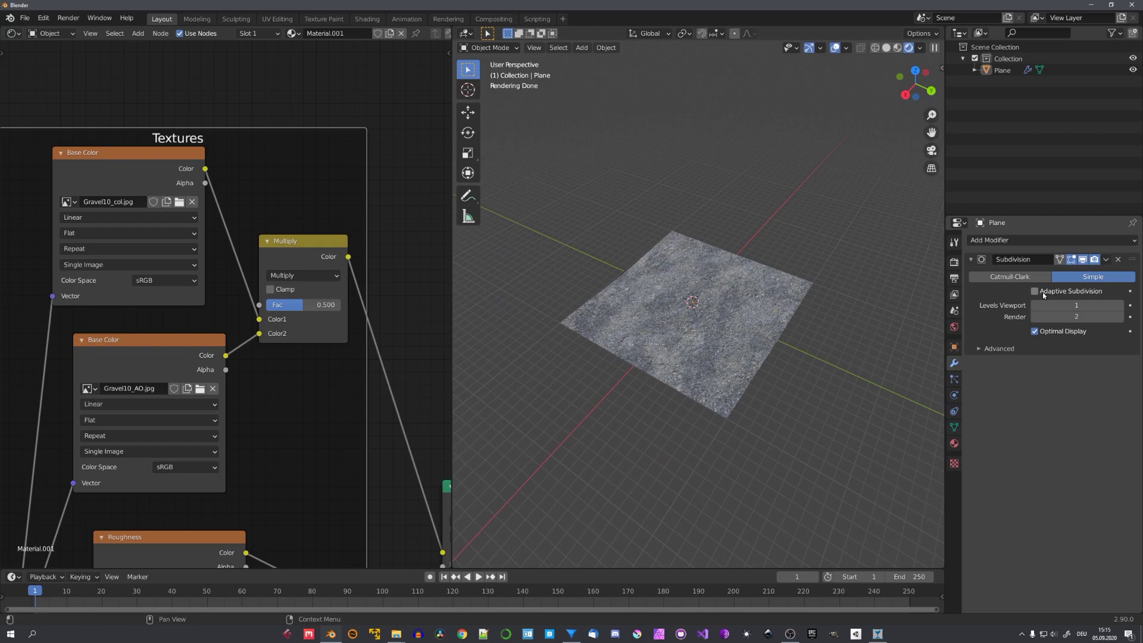
scroll(787, 344, "up", 3)
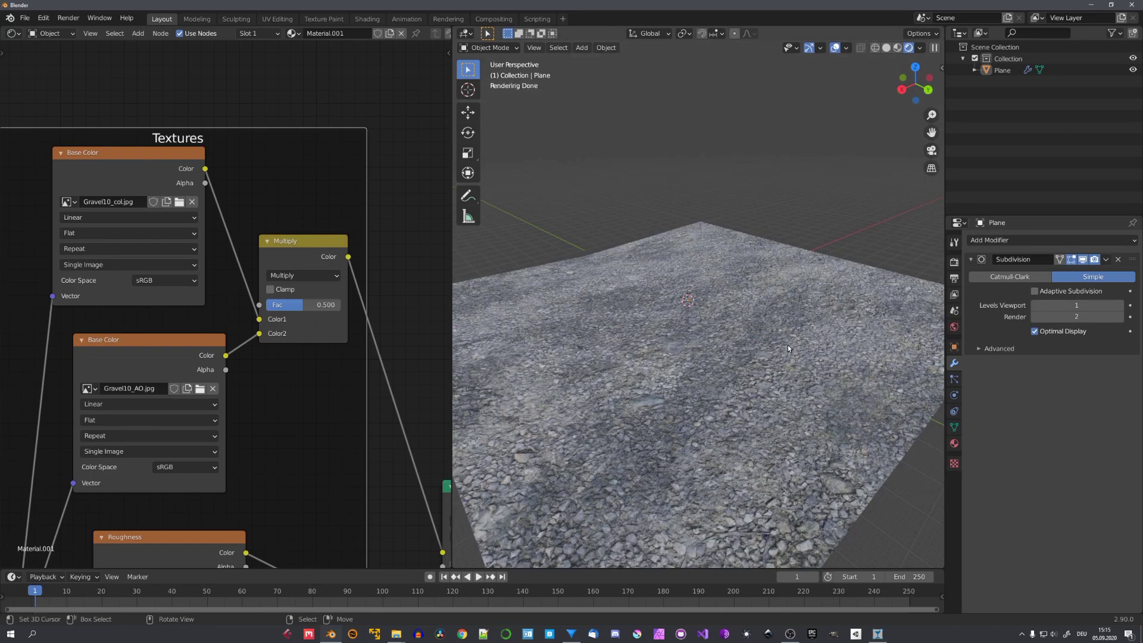
scroll(755, 358, "up", 2)
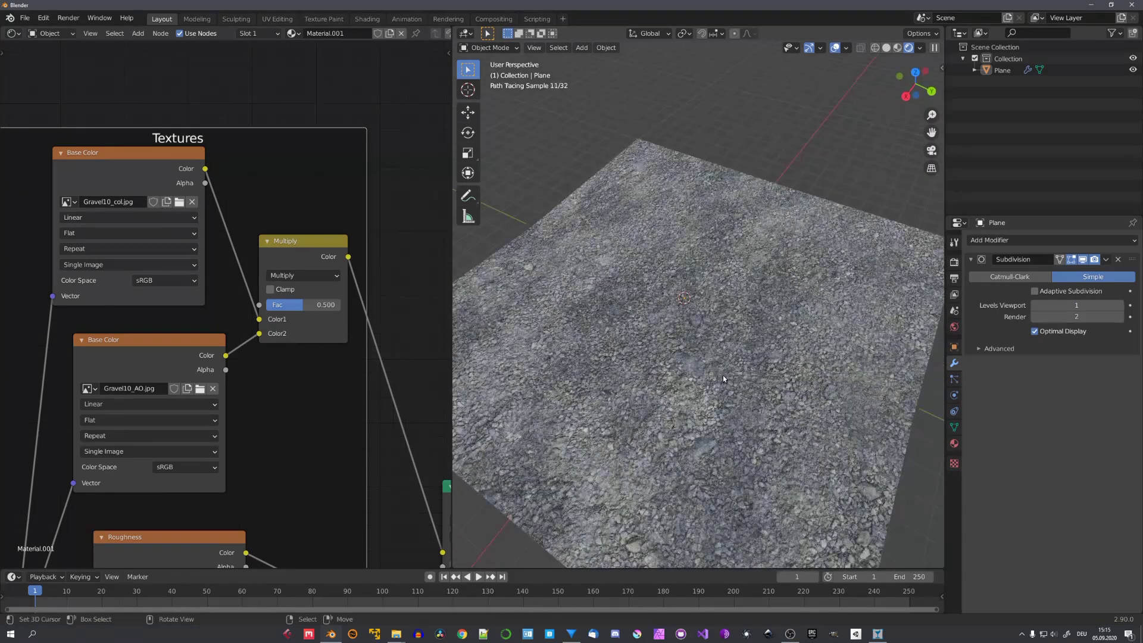
left_click_drag(300, 306, 336, 305)
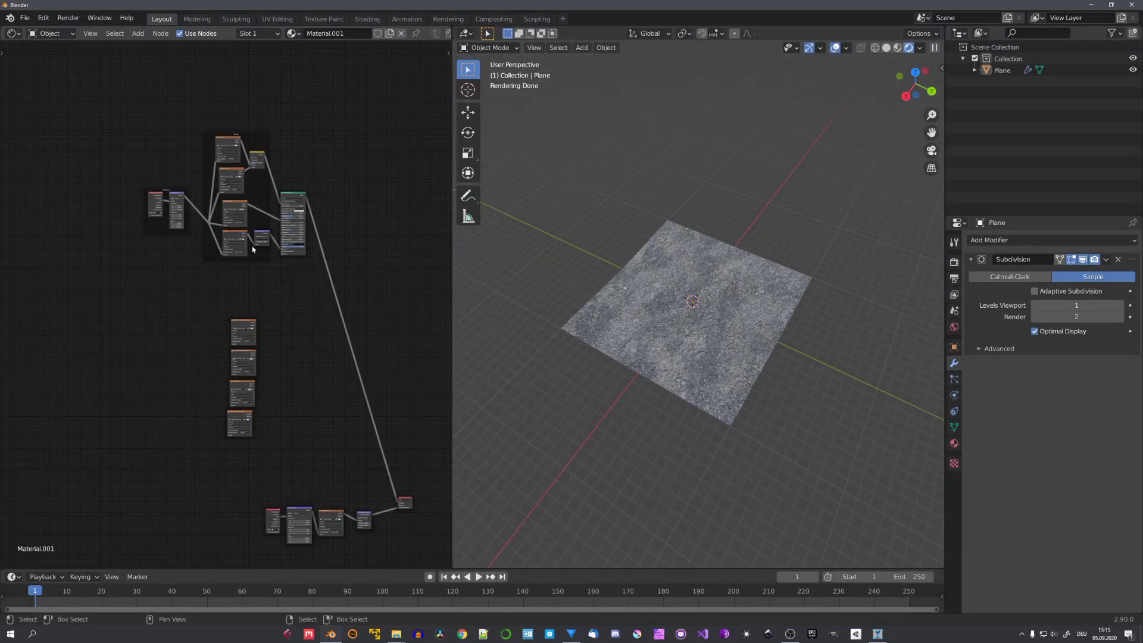
Append the Poliigon Color Variation, PBR Mixer and Uber Mapping node groups from the BlenderGuru Poliigon nodes file
scroll(280, 333, "up", 3)
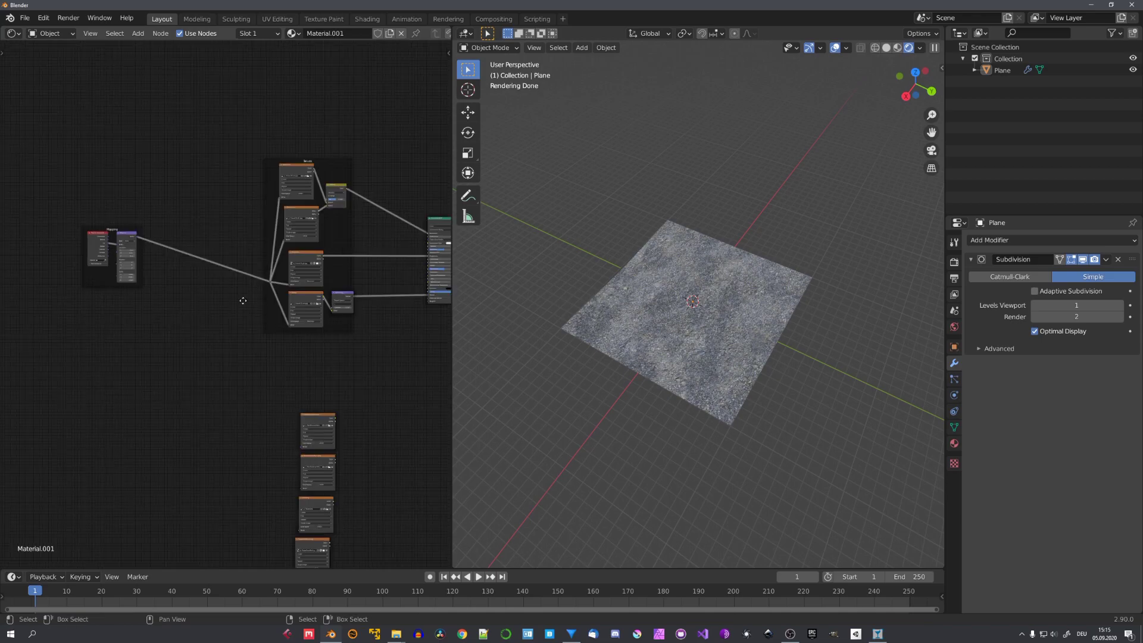
scroll(243, 301, "up", 5)
key("shift+F1")
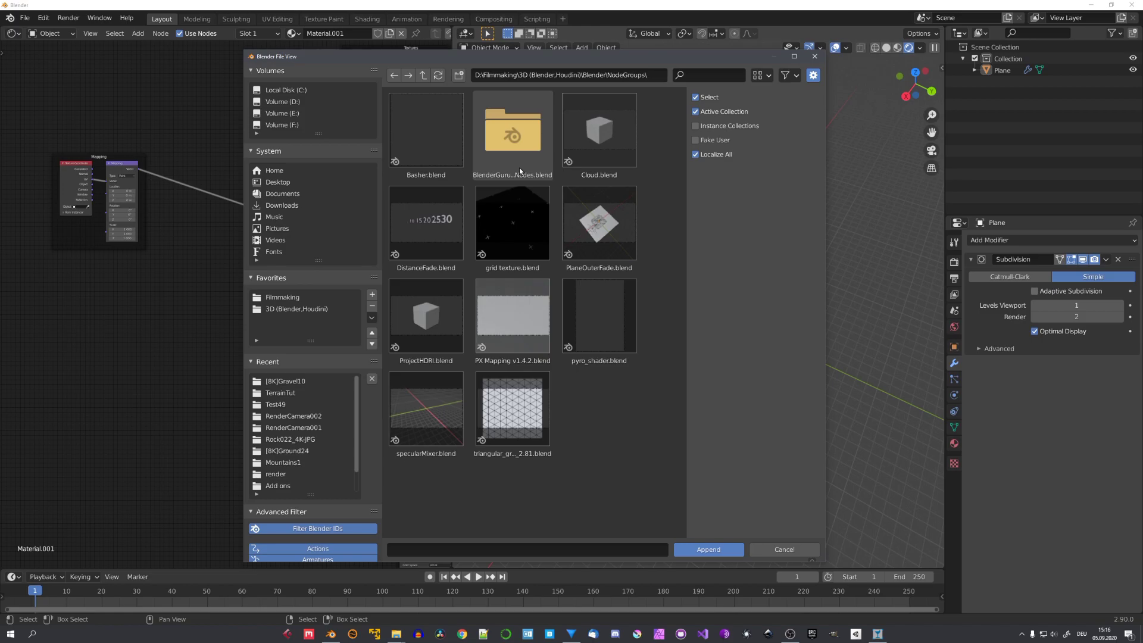
double_click(519, 168)
left_click_drag(619, 249, 424, 119)
left_click_drag(495, 57, 465, 55)
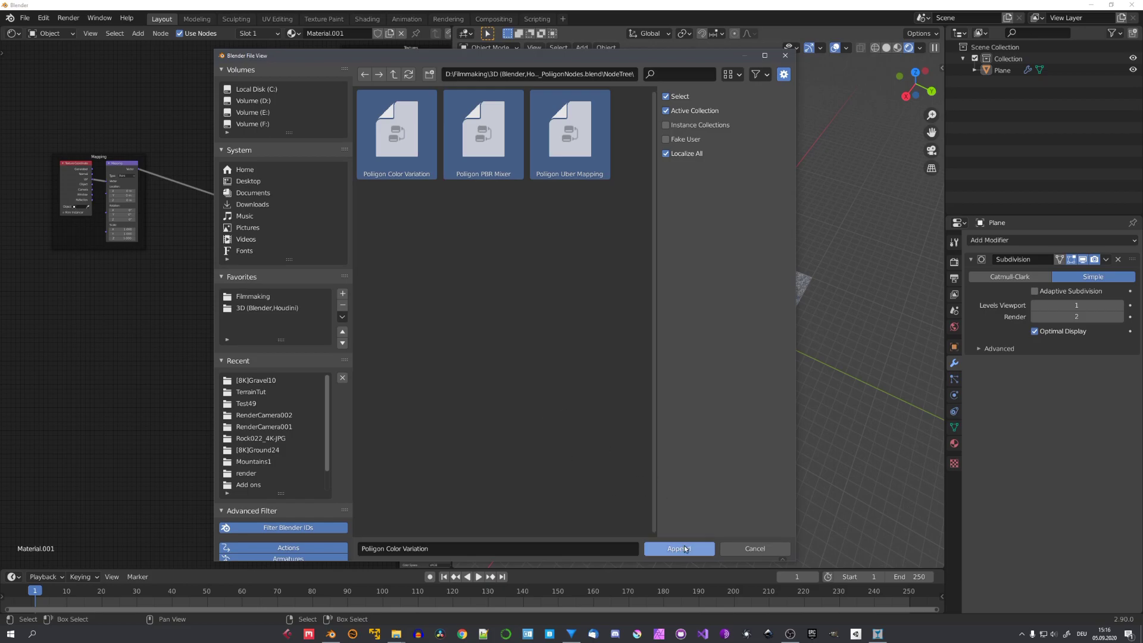
left_click(683, 550)
Delete the Mapping node between the Texture Coordinate node and the gravel textures
middle_click_drag(226, 337, 230, 370)
scroll(163, 255, "up", 3)
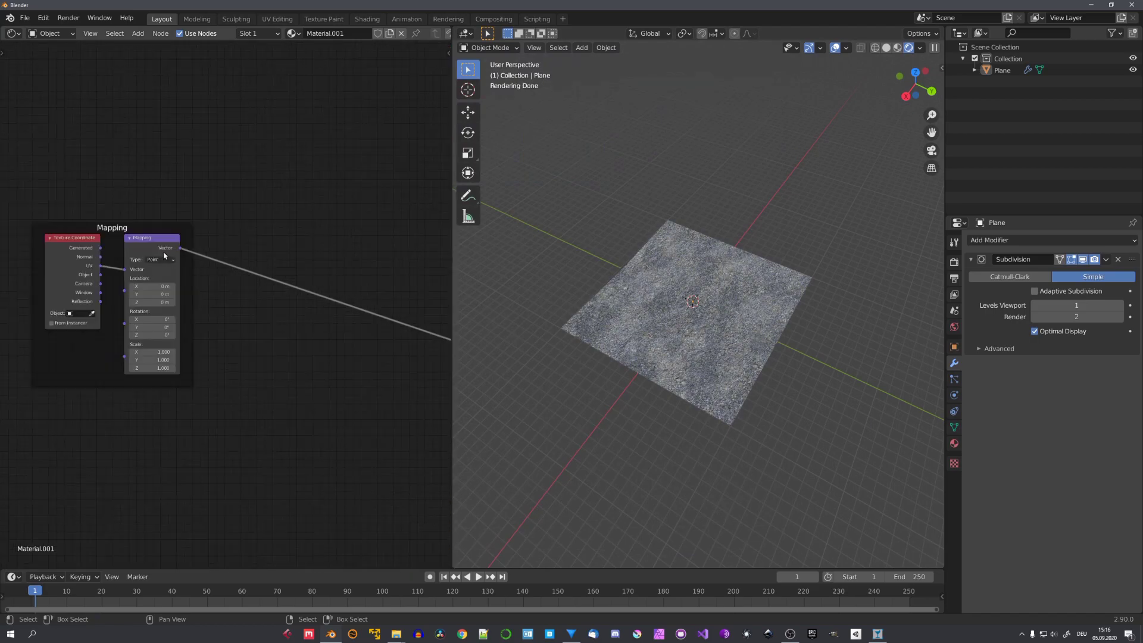
left_click_drag(140, 278, 300, 287)
middle_click_drag(300, 289, 184, 246)
key("x")
Add a Poliigon Uber Mapping group and link it between the Texture Coordinate UV output and the gravel textures' reroute
middle_click_drag(217, 311, 394, 293)
scroll(309, 309, "down", 3)
middle_click_drag(309, 309, 190, 351)
scroll(202, 351, "down", 1)
key("shift+a")
mouse_move(226, 434)
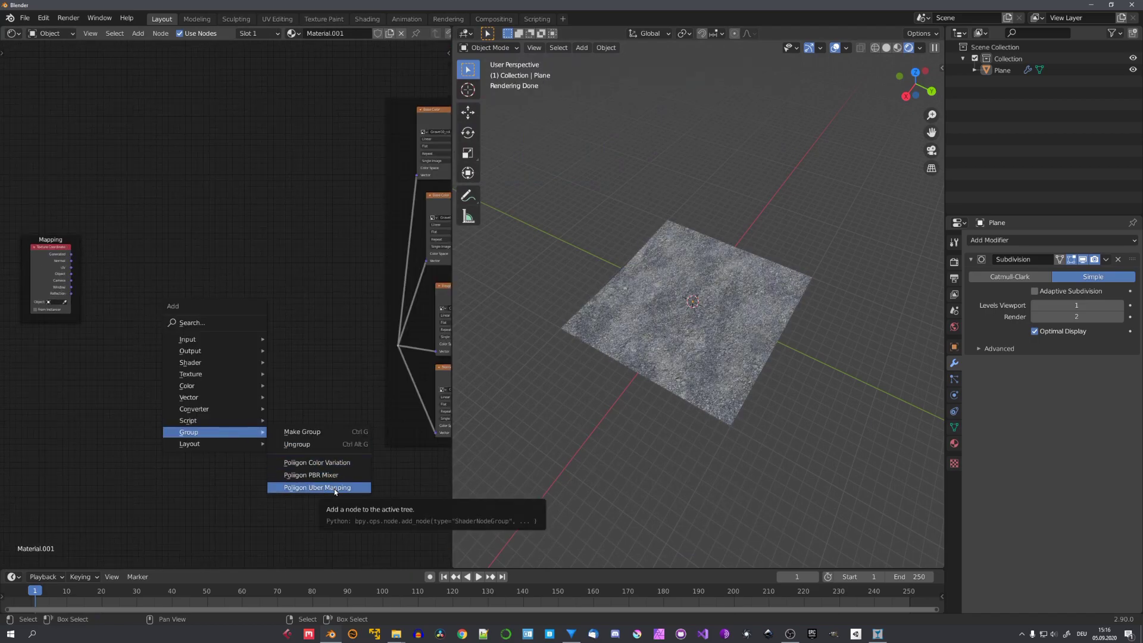
left_click(317, 487)
left_click(240, 262)
left_click_drag(72, 269, 100, 250)
left_click_drag(207, 265, 219, 264)
Set the Uber Mapping scale to 10 and increase its Mosaic Rotation to break up the gravel's repetition
middle_click_drag(291, 280, 200, 308)
scroll(199, 309, "up", 4)
left_click_drag(145, 246, 335, 400)
scroll(698, 303, "up", 4)
mouse_move(119, 286)
left_mouse_down()
mouse_move(173, 285)
mouse_move(133, 285)
left_mouse_up()
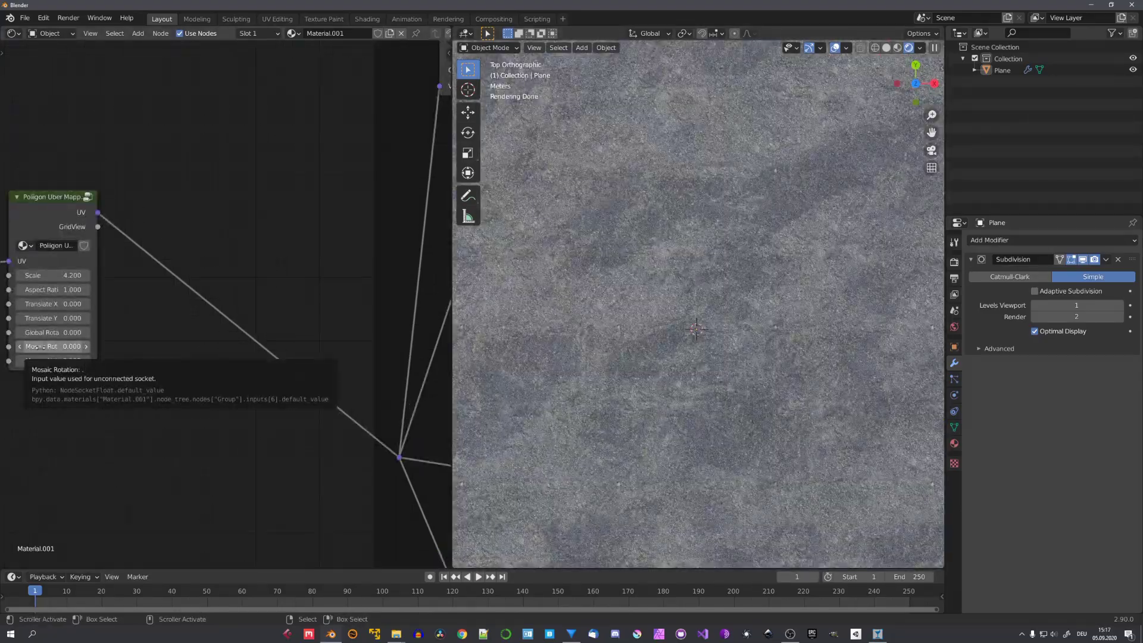
left_click_drag(39, 346, 78, 346)
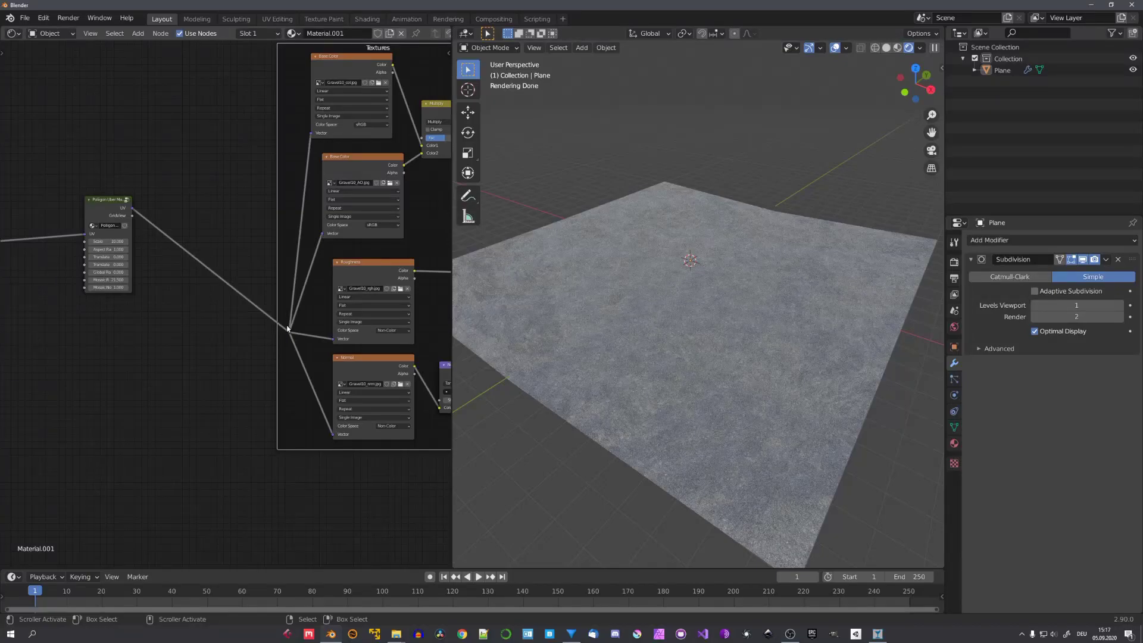
Duplicate the whole gravel Textures frame with its incoming link and place the copy directly above the original
scroll(287, 327, "down", 4)
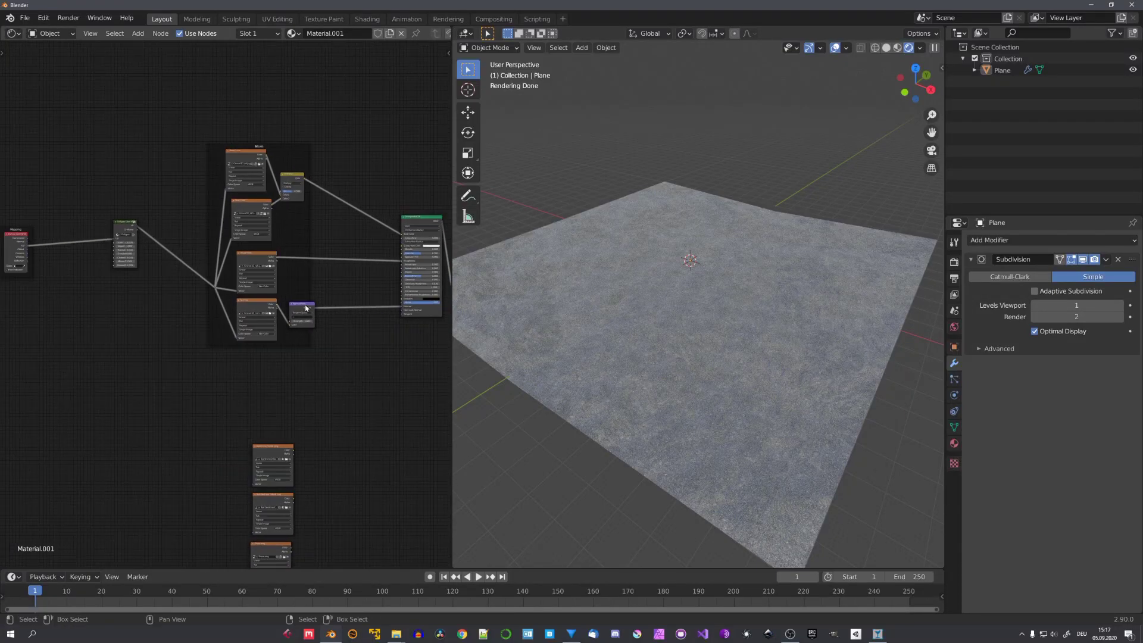
left_click_drag(305, 308, 301, 307)
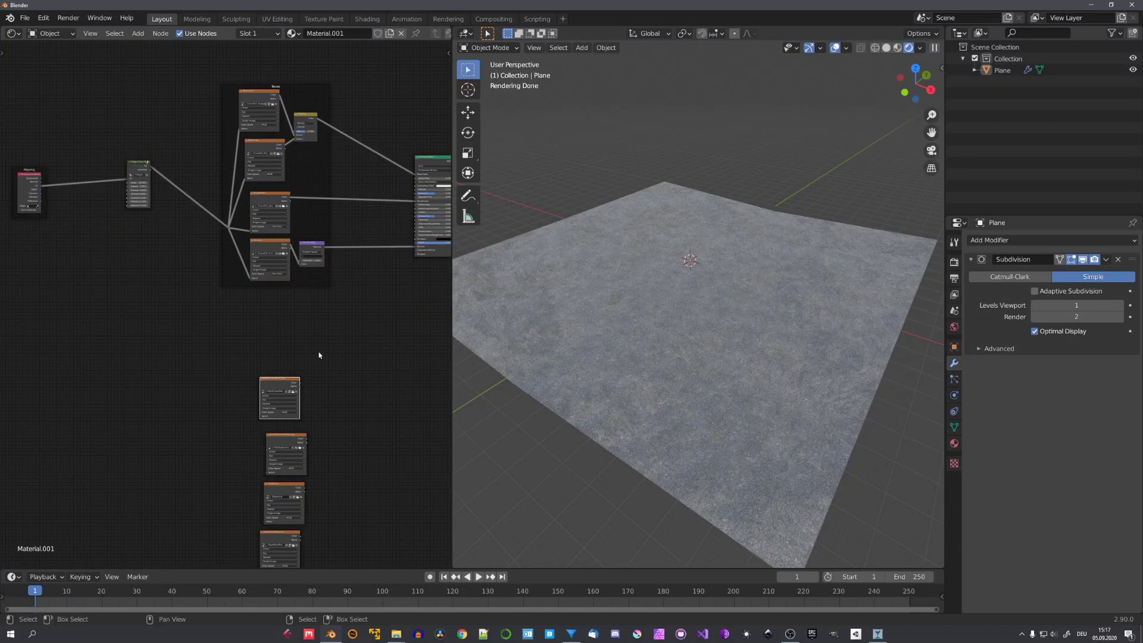
middle_click_drag(318, 322, 305, 391)
key("b")
left_click_drag(173, 106, 361, 399)
middle_click_drag(337, 347, 348, 190)
scroll(336, 124, "down", 1)
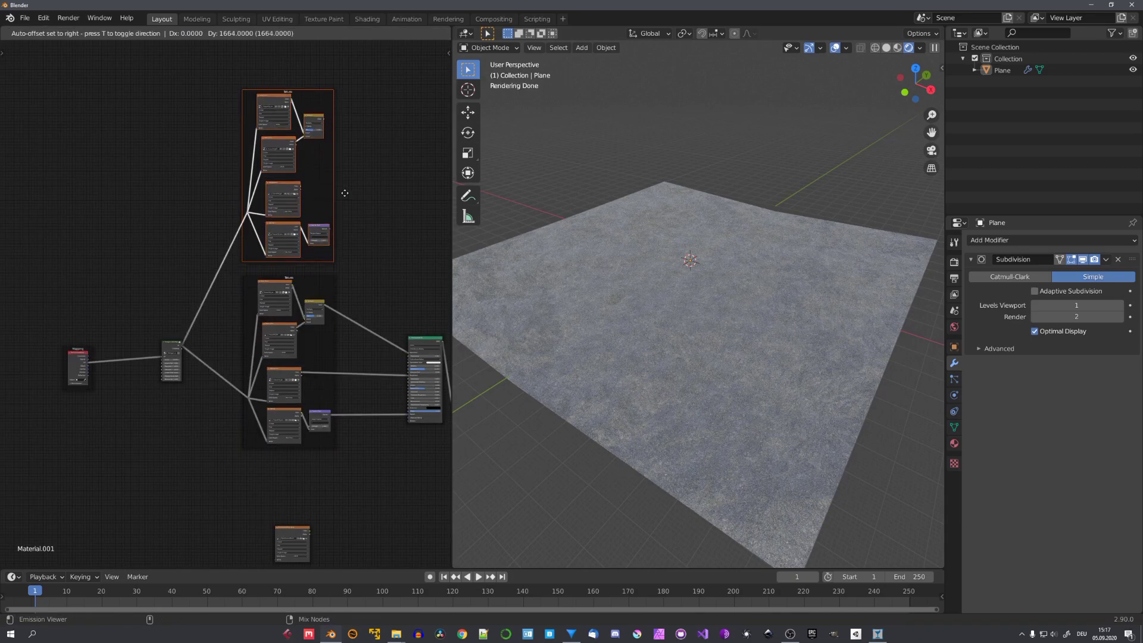
left_click(345, 194)
middle_click_drag(363, 189, 347, 257)
Replace the copied frame's images with the col, AO, rgh and nrm images from Rock/[4K]Rock24 and preview its Multiply node
scroll(347, 258, "up", 5)
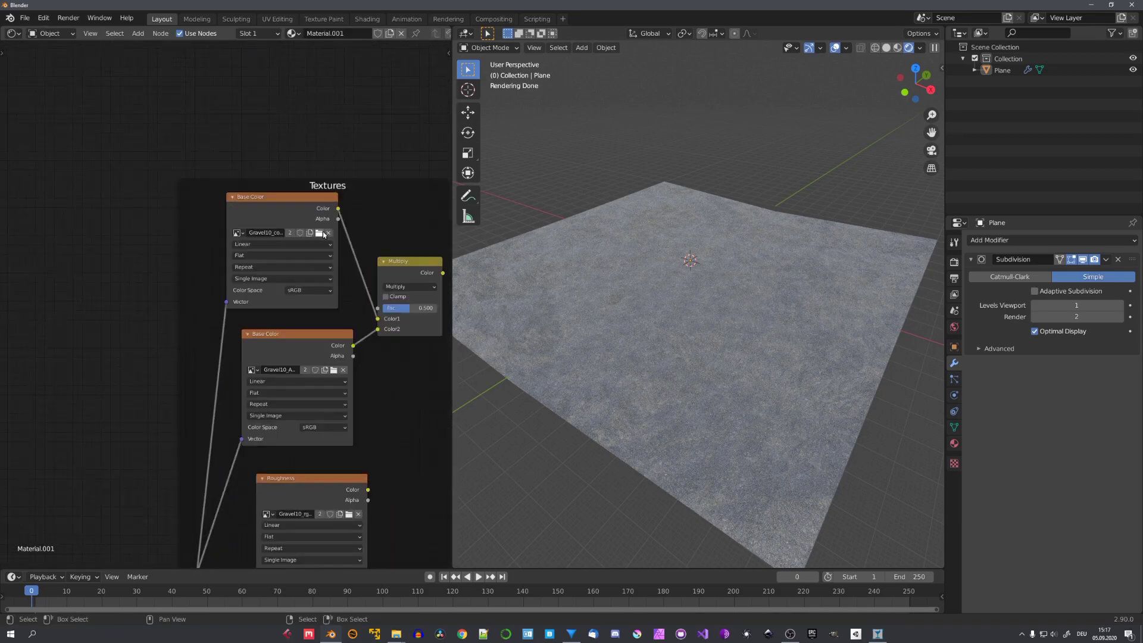
left_click(320, 232)
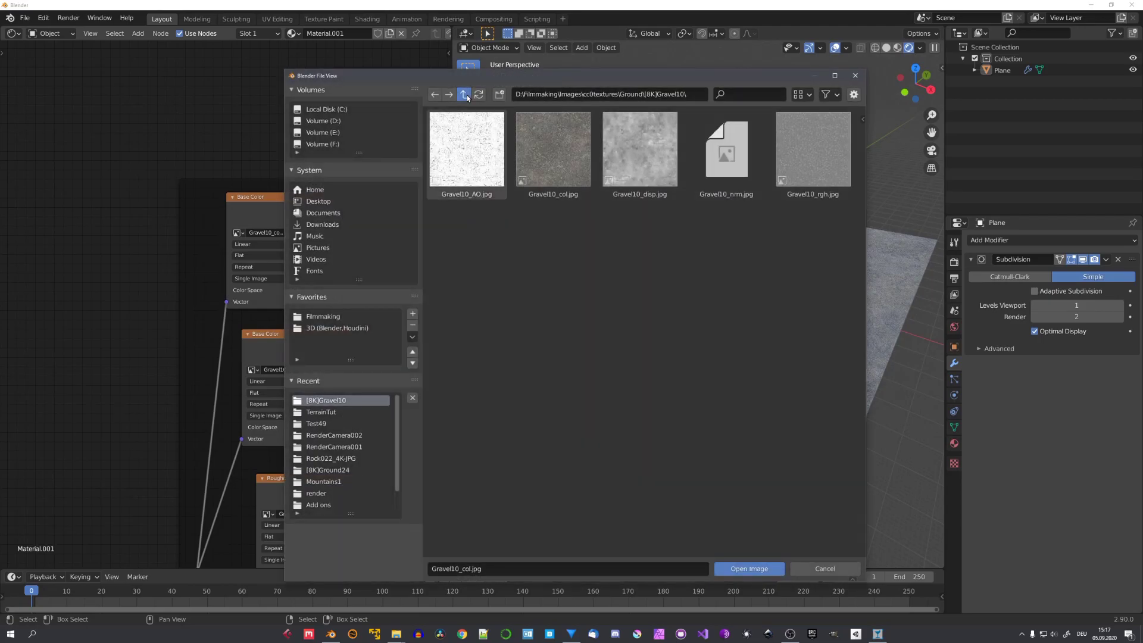
left_click(465, 94)
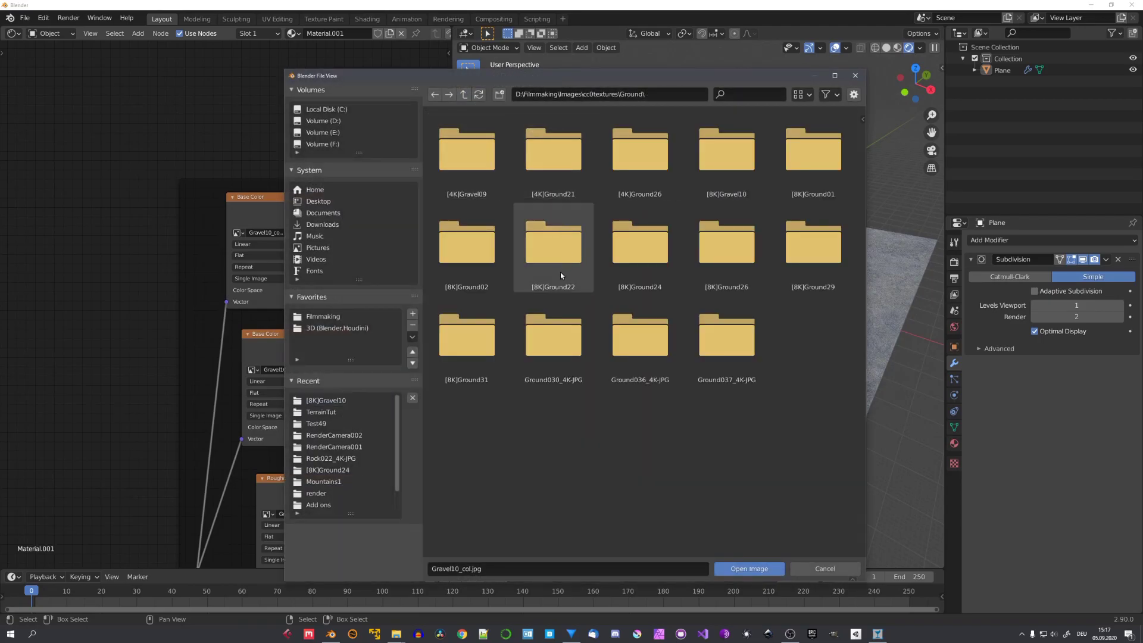
key("BackSpace")
left_click(520, 405)
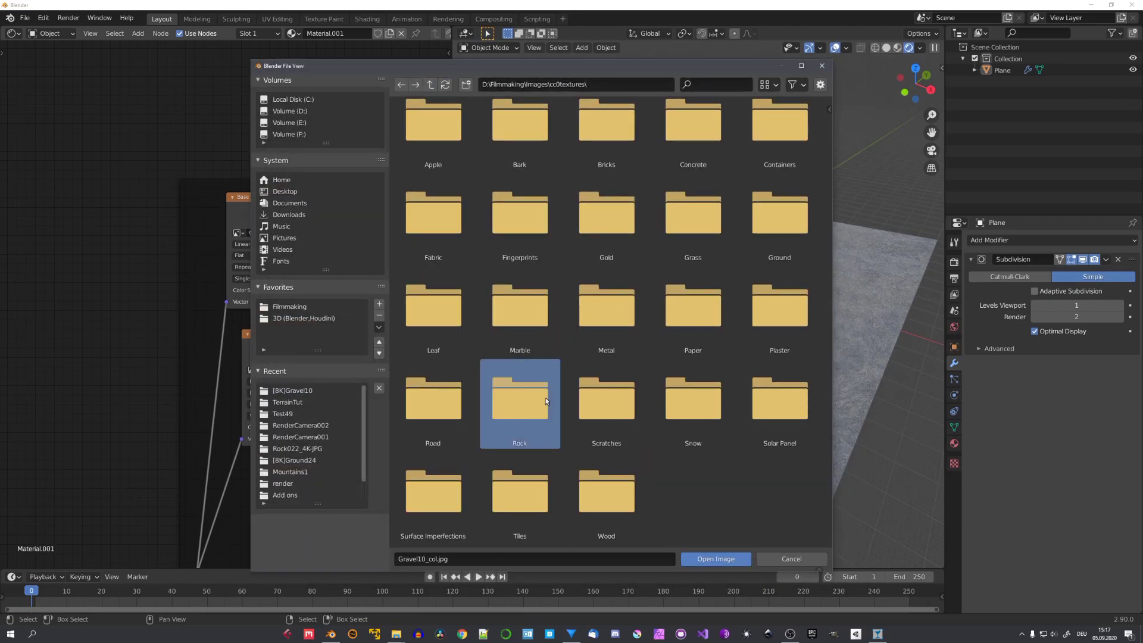
left_click_drag(550, 72, 379, 52)
double_click(290, 123)
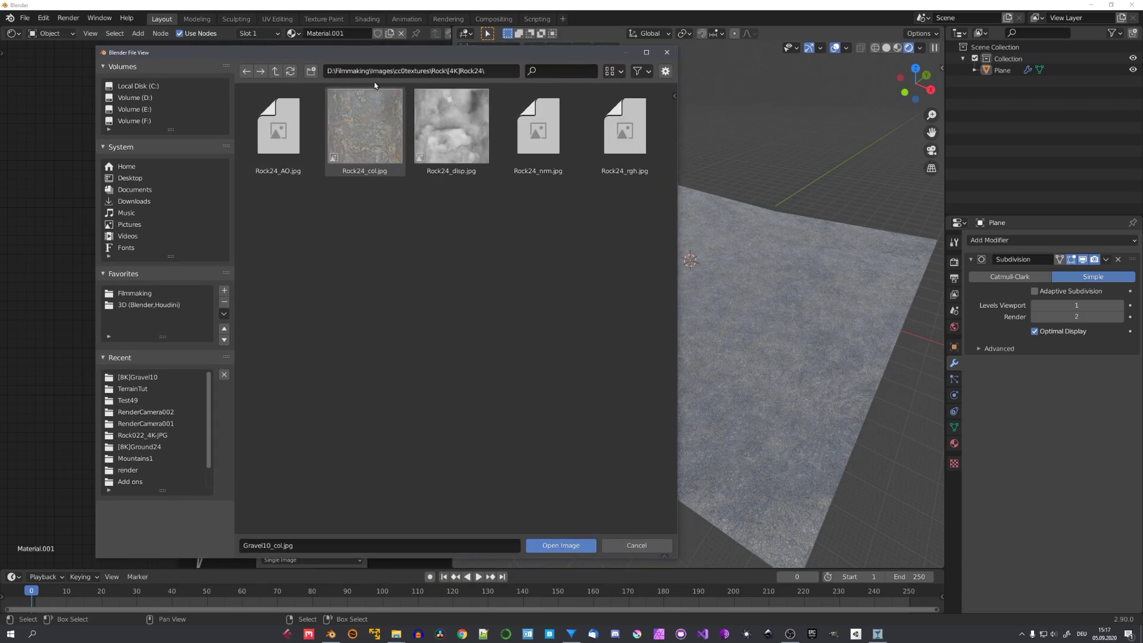
double_click(367, 124)
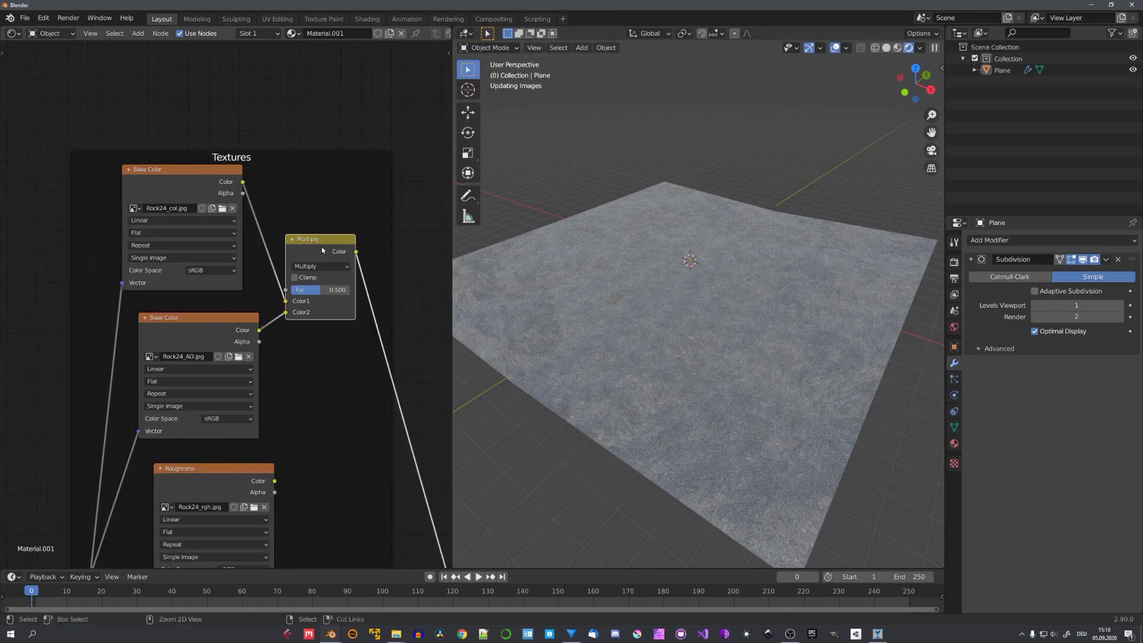
middle_click_drag(665, 324, 715, 399)
scroll(683, 393, "up", 3)
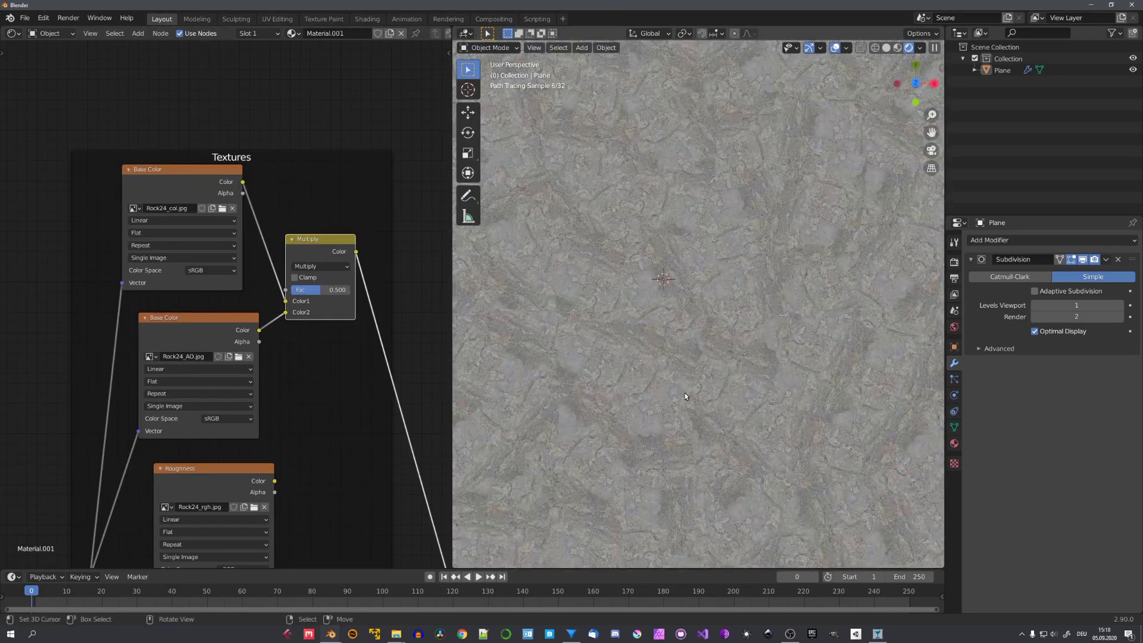
Add a Mapping node with scale 10 on all axes between the Texture Coordinate node and the rock textures
middle_click_drag(326, 436, 355, 364)
scroll(712, 369, "down", 5)
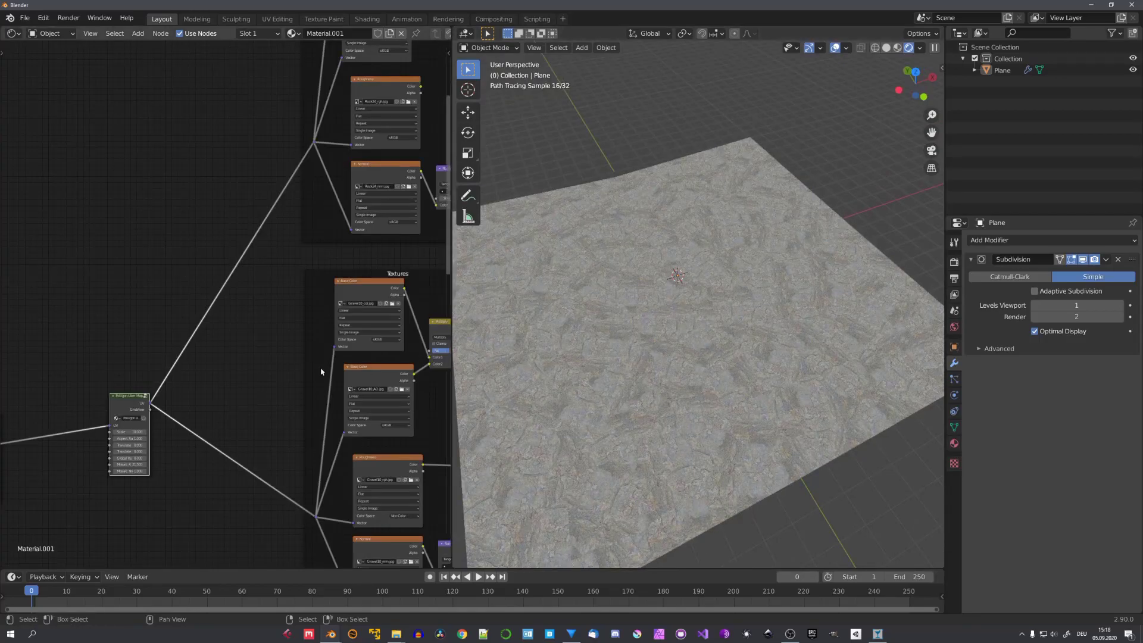
middle_click_drag(321, 372, 423, 369)
left_click_drag(227, 404, 220, 441)
key("shift+a")
left_click(186, 234)
type("map")
key("Return")
left_click(190, 261)
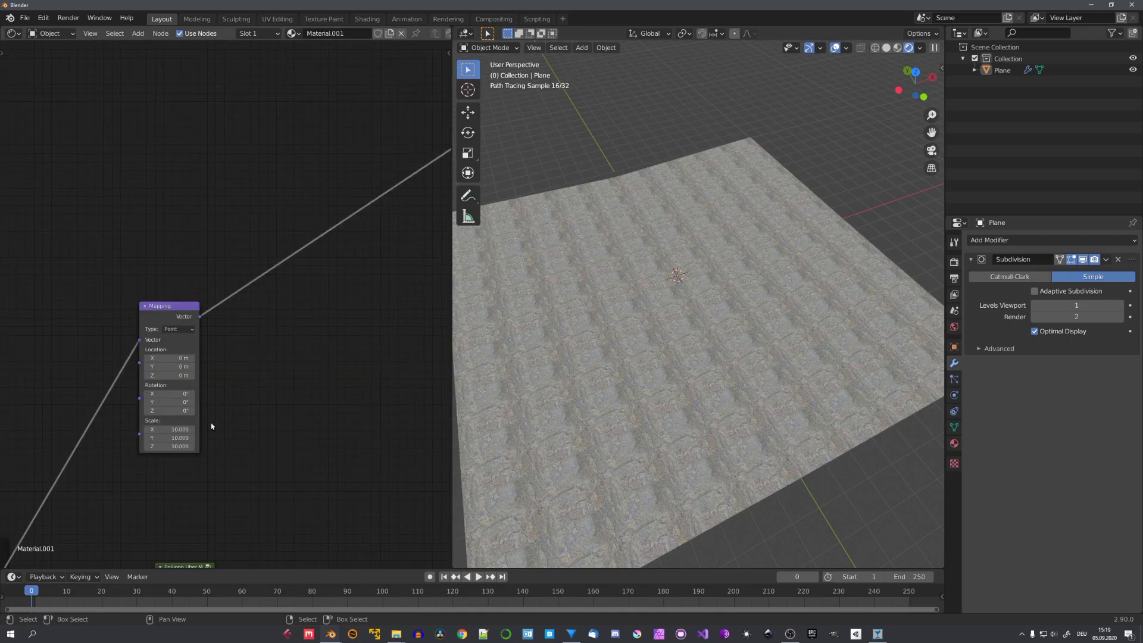
Compare the rock tiling using the Uber Mapping node against the plain Mapping node, and leave the Mapping node connected
middle_click_drag(641, 345, 741, 320)
scroll(723, 366, "up", 4)
scroll(721, 371, "down", 4)
scroll(333, 296, "down", 7)
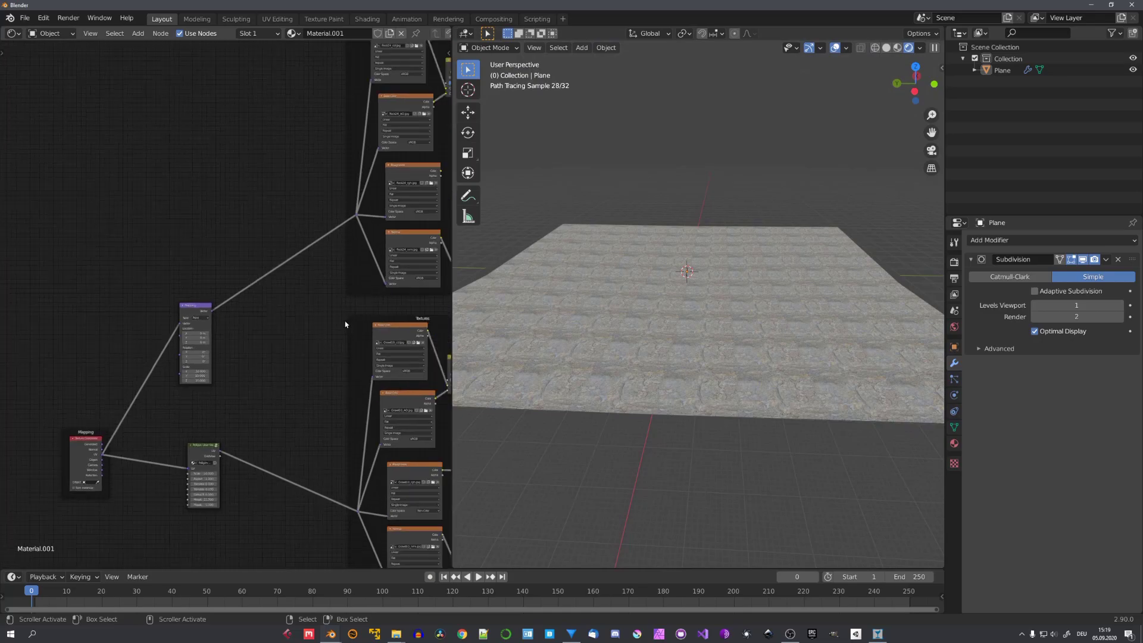
middle_click_drag(419, 302, 391, 315)
middle_click_drag(554, 321, 566, 354)
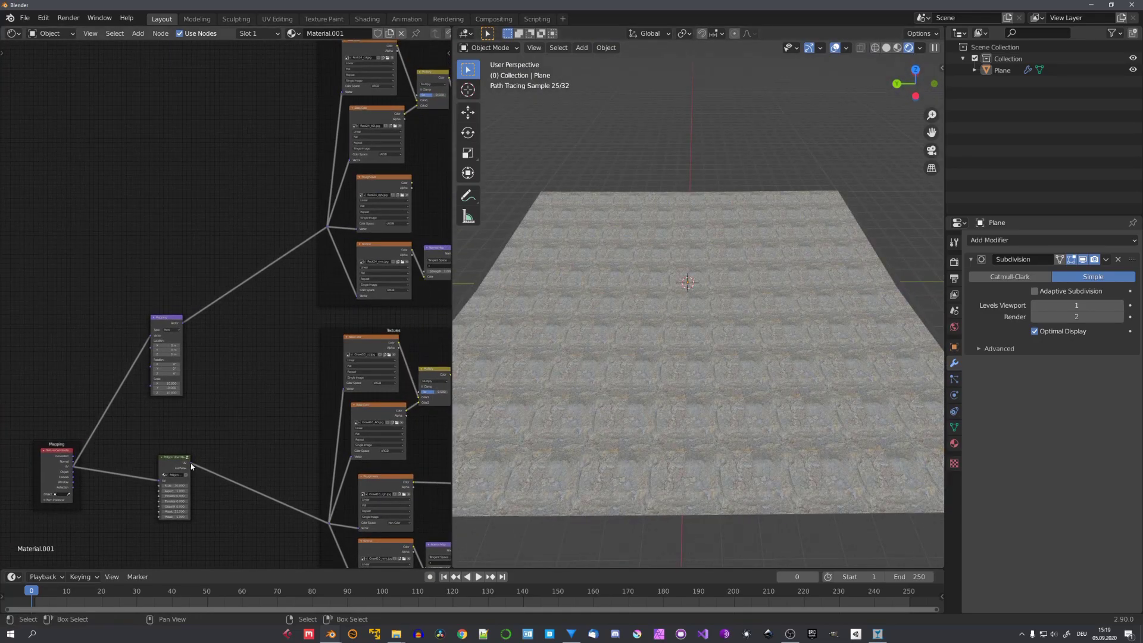
left_click_drag(191, 463, 327, 226)
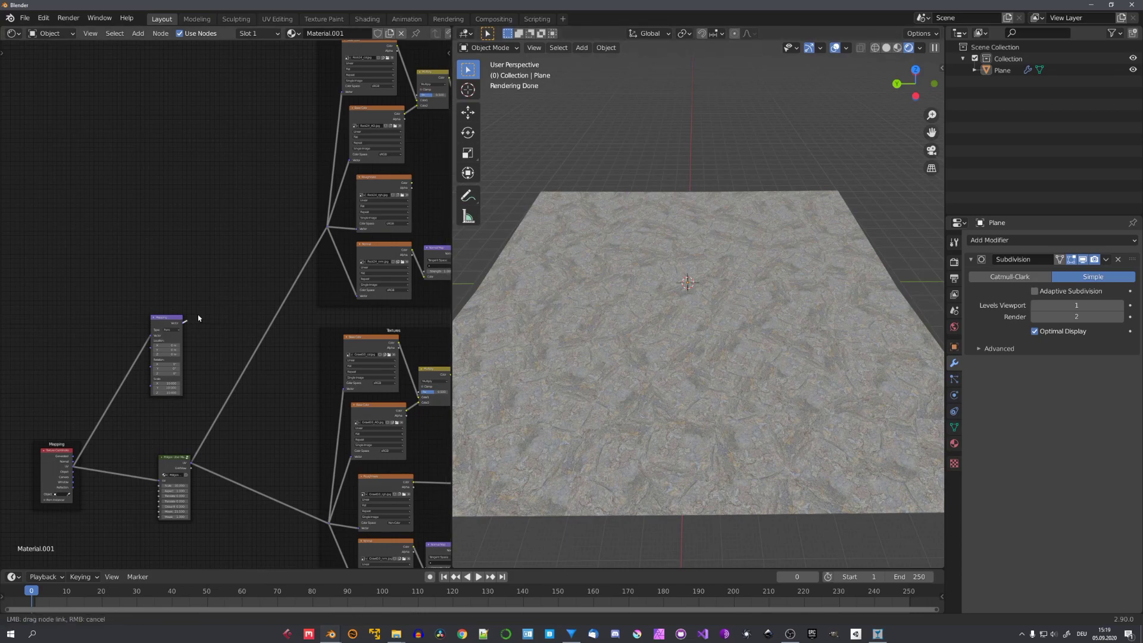
left_click_drag(336, 231, 328, 228)
scroll(581, 316, "down", 2)
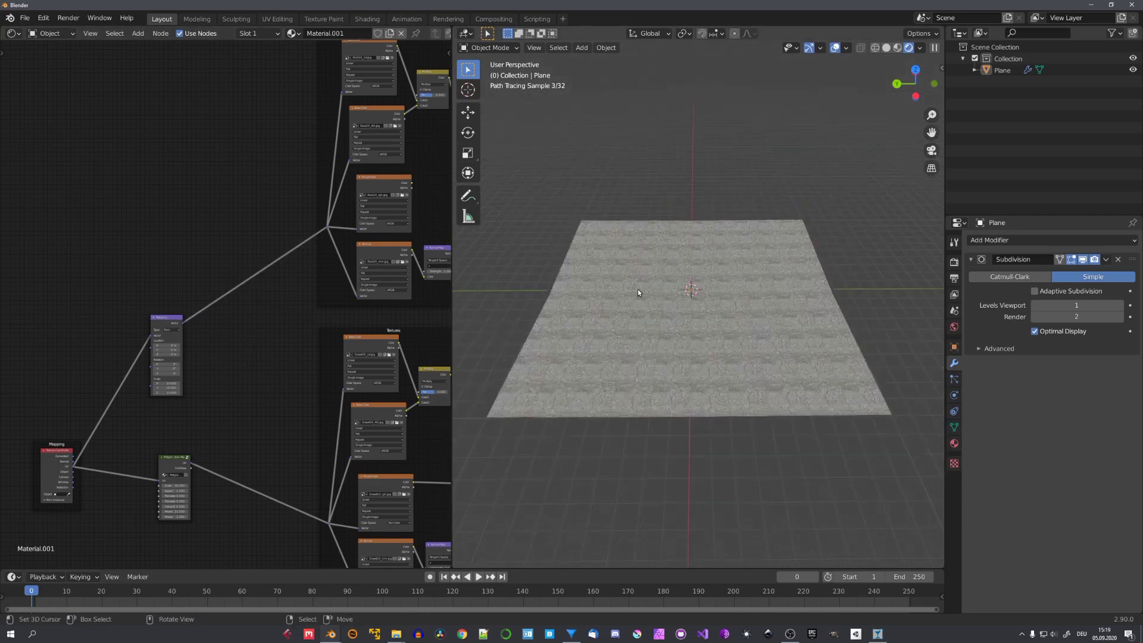
middle_click_drag(637, 288, 647, 302)
scroll(298, 291, "down", 5)
Preview the terrain mask textures on the plane with the emission viewer to choose one for blending rock and gravel
middle_click_drag(440, 307, 353, 41)
scroll(232, 333, "up", 7)
left_click(239, 348, "ctrl+shift")
middle_click_drag(277, 382, 256, 268)
left_click(220, 395, "ctrl+shift")
Move the previewed mask texture node up above the rock Textures frame
left_click_drag(219, 396, 296, 228)
scroll(306, 223, "down", 6)
middle_click_drag(351, 201, 341, 407)
key("g")
left_click(366, 49)
middle_click_drag(337, 143, 324, 331)
key("g")
left_click(254, 152)
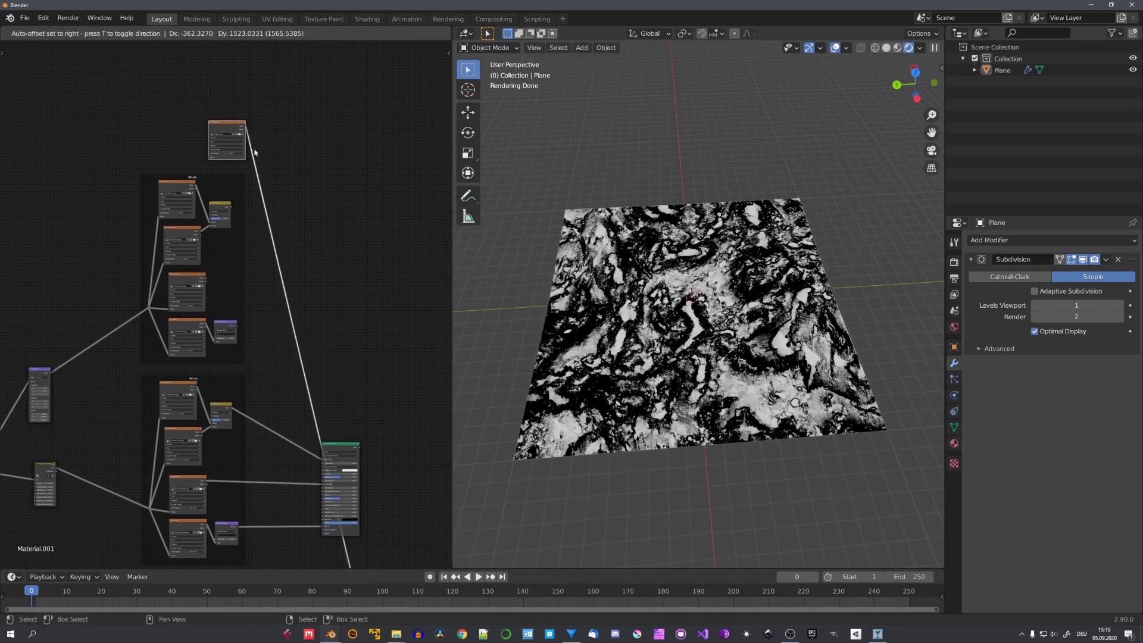
Cut the gravel links going into the Principled BSDF and move that node further right to make room
left_click_drag(335, 451, 395, 368)
scroll(333, 298, "up", 5)
middle_click_drag(322, 265, 253, 204)
scroll(305, 195, "down", 4)
left_click(250, 161)
left_click_drag(336, 277, 343, 243)
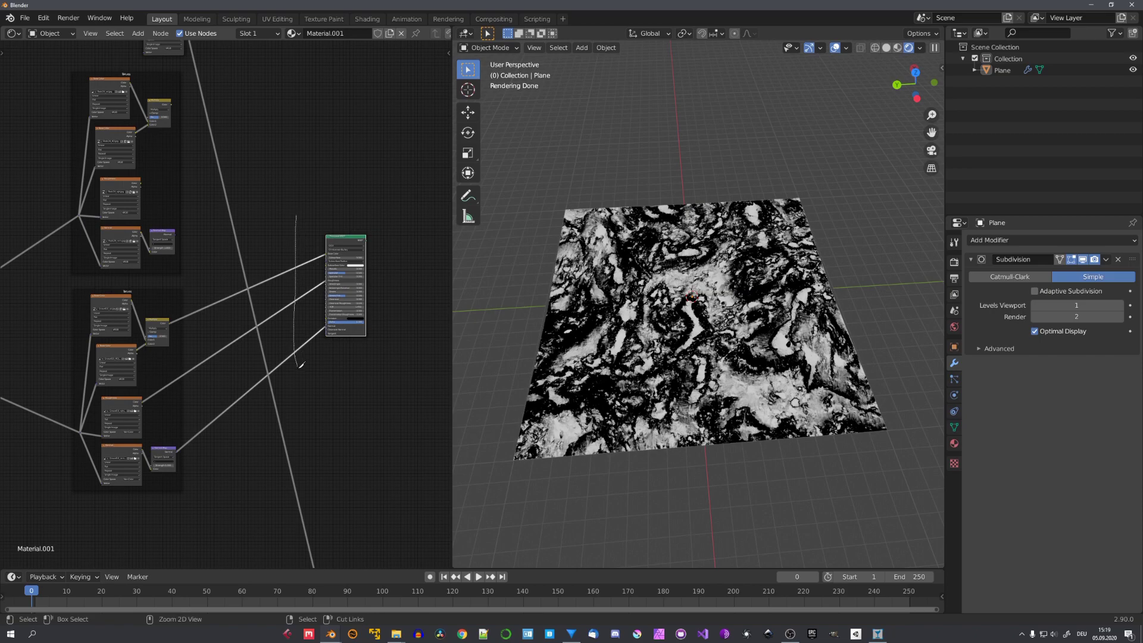
right_click_drag(298, 372, 299, 373, "ctrl")
left_click_drag(342, 258, 377, 257)
middle_click_drag(291, 173, 295, 282)
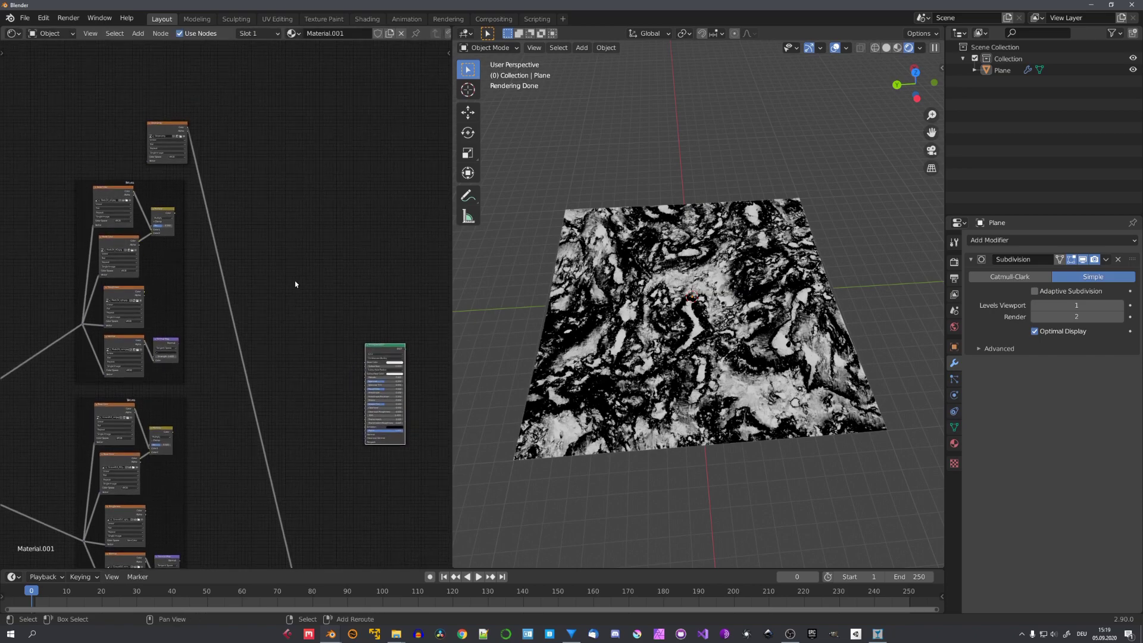
Add a Poliigon PBR Mixer group between the texture frames and the Principled BSDF
key("shift+a")
mouse_move(280, 393)
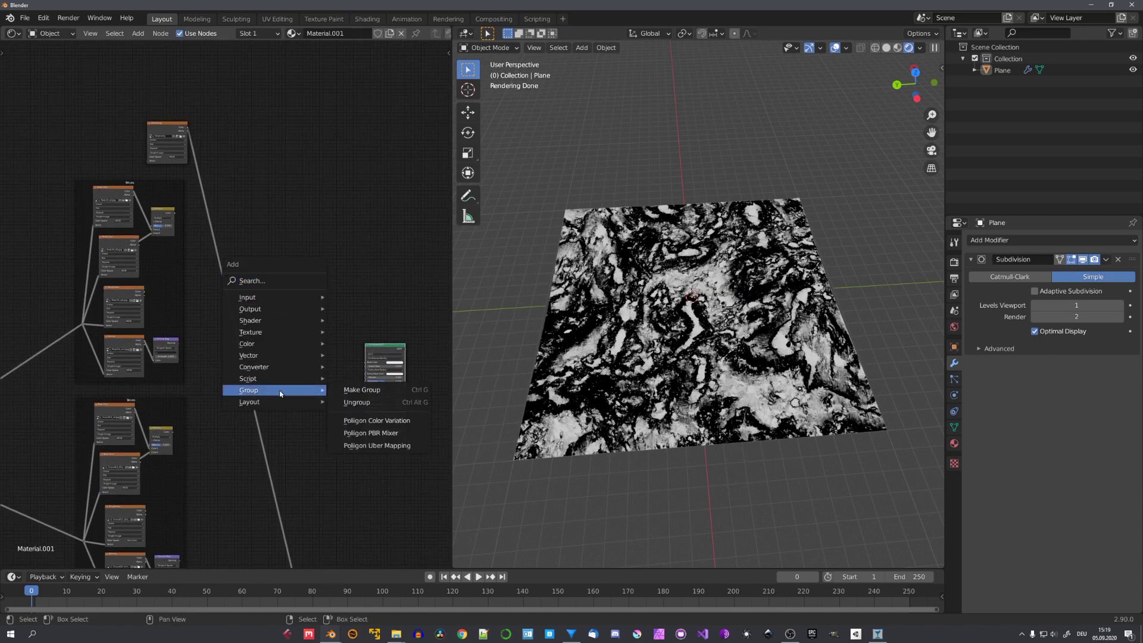
left_click(382, 433)
left_click(271, 277)
scroll(298, 260, "up", 2)
scroll(298, 260, "up", 2)
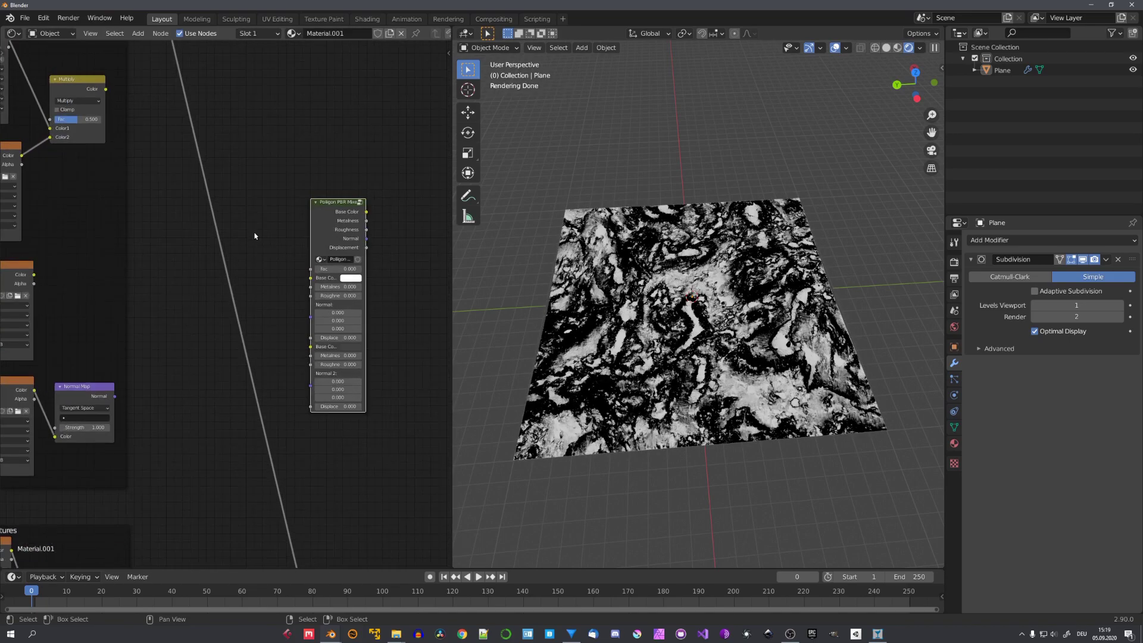
Link the rock Multiply colour, roughness and normal map to the first Base Color, Roughness and Normal inputs of the Poliigon PBR Mixer
middle_click_drag(252, 237, 268, 301)
left_click_drag(343, 292, 310, 206)
middle_click_drag(123, 160, 223, 162)
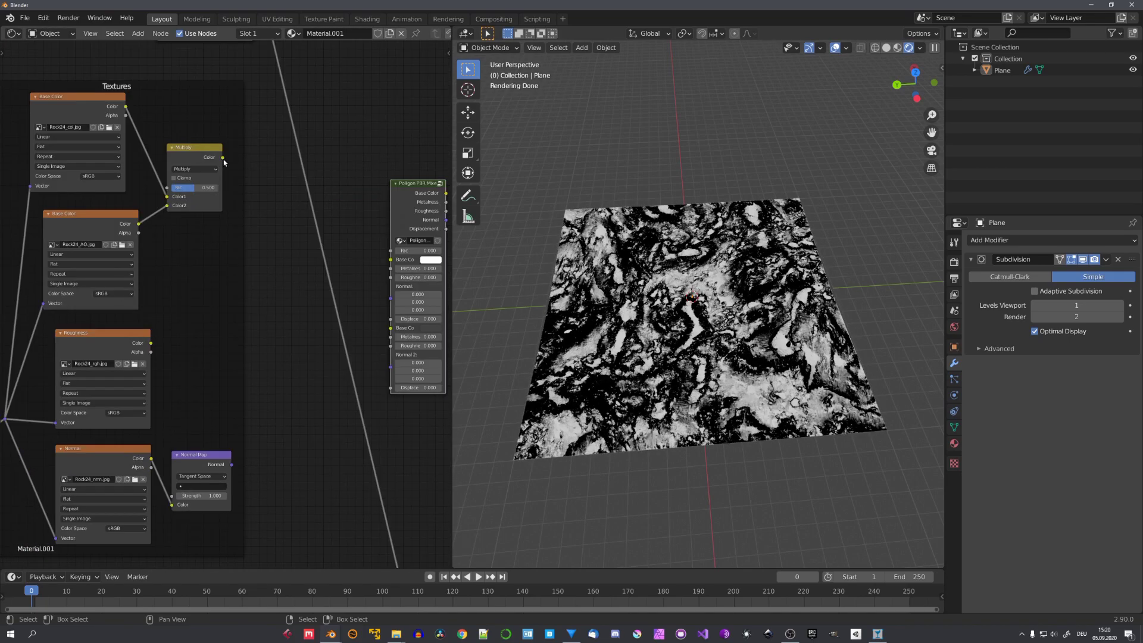
left_click_drag(223, 159, 386, 260)
middle_click_drag(158, 351, 130, 284)
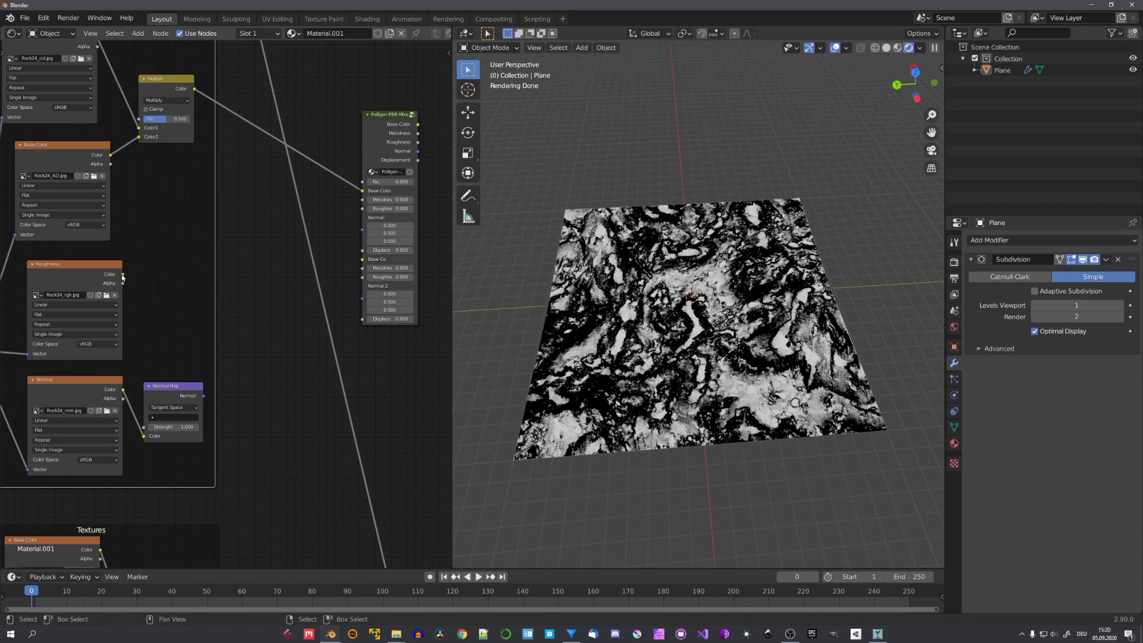
left_click_drag(123, 274, 342, 217)
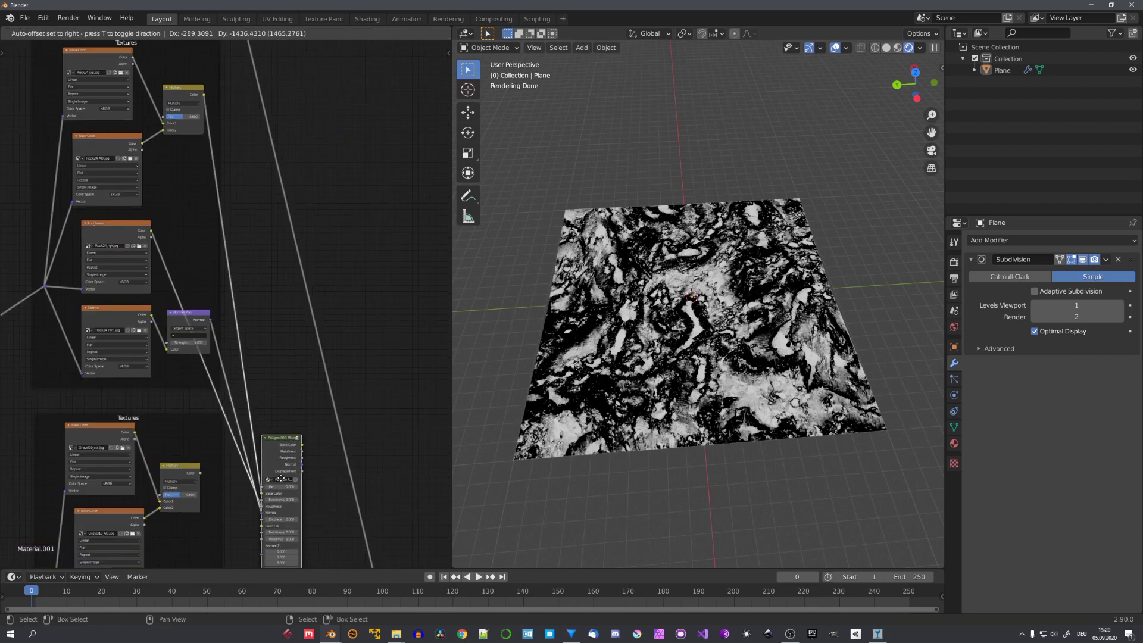
Move the mixer down beside the gravel frame and link the gravel colour, roughness and normal map to its second set of inputs
left_click_drag(280, 436, 297, 457)
middle_click_drag(289, 441, 325, 219)
scroll(286, 222, "up", 3)
left_click(248, 225)
middle_click_drag(401, 215, 336, 296)
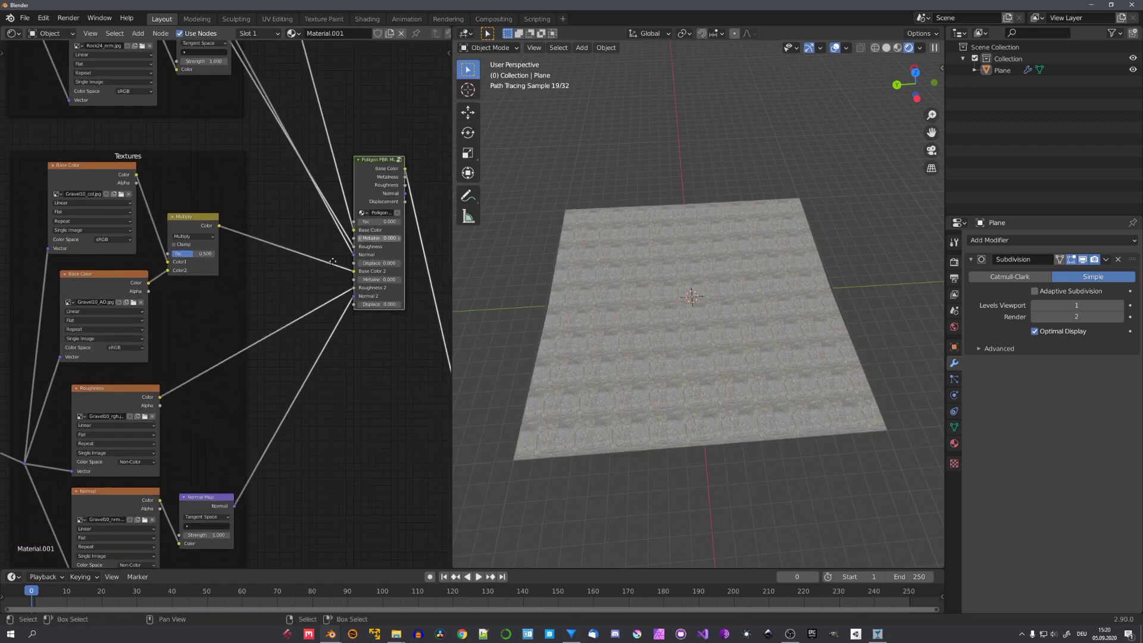
scroll(336, 297, "up", 5)
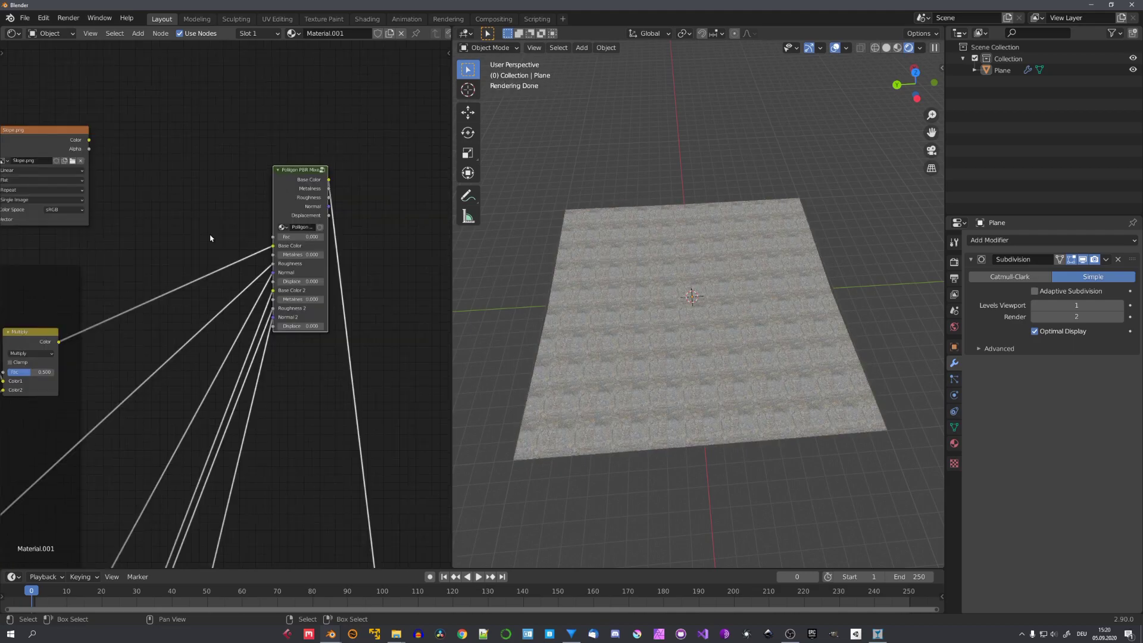
Place the Slope.png mask node near the mixer and link its colour to the mixer's Fac input
middle_click_drag(176, 212, 255, 276)
left_click_drag(143, 199, 165, 175)
left_click_drag(355, 281, 352, 296)
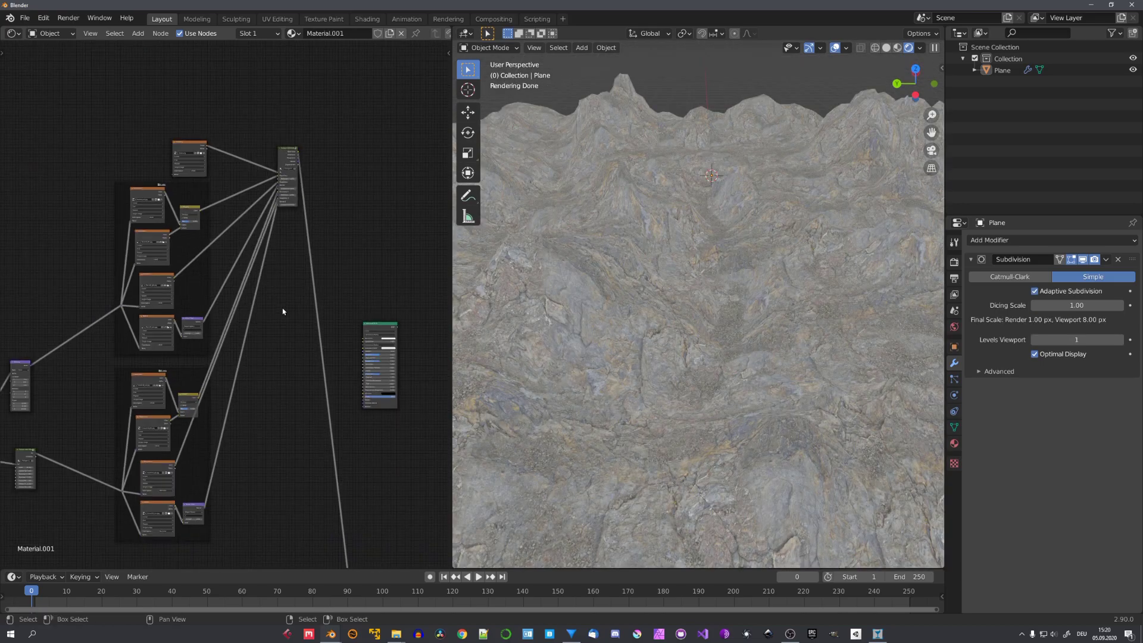
Change the scale of the Mapping node that drives the rock textures
scroll(282, 308, "up", 2)
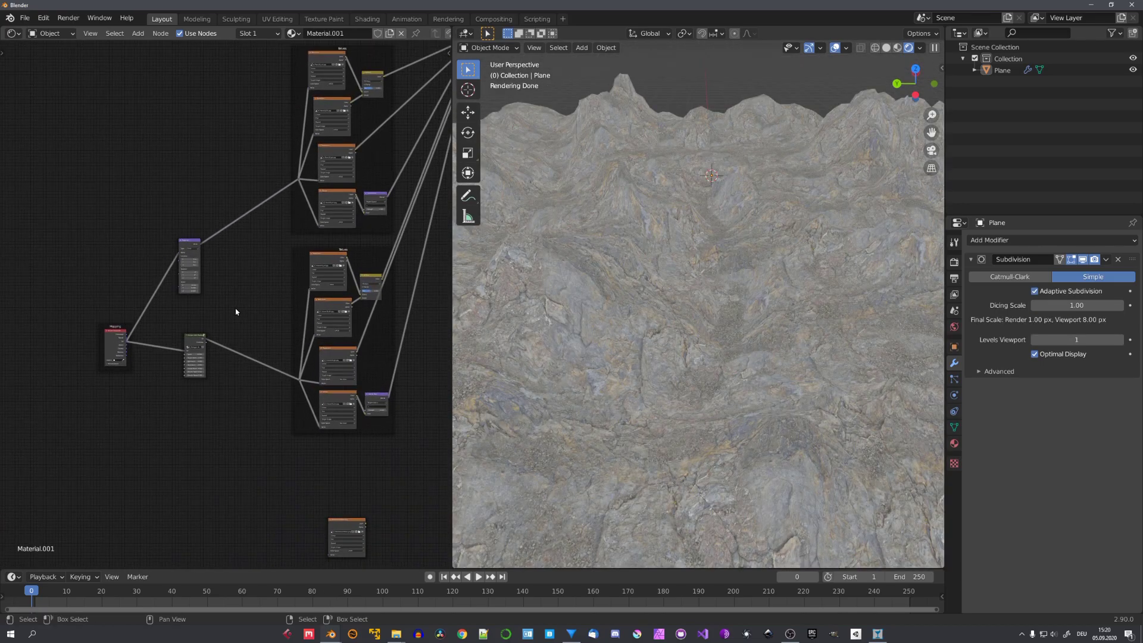
scroll(211, 296, "up", 2)
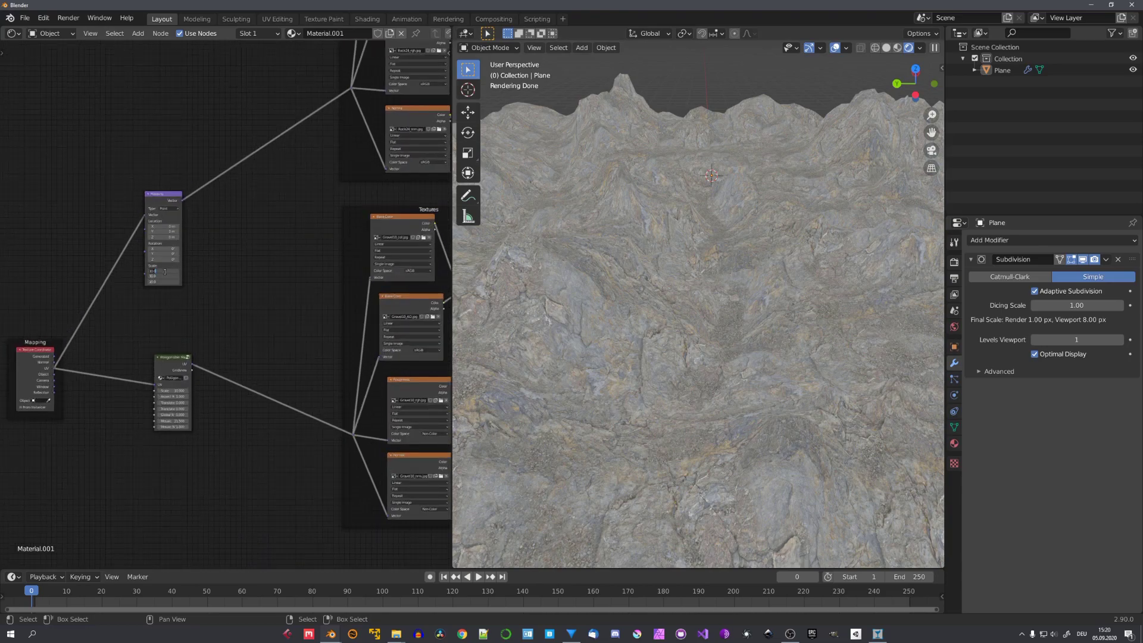
key("Return")
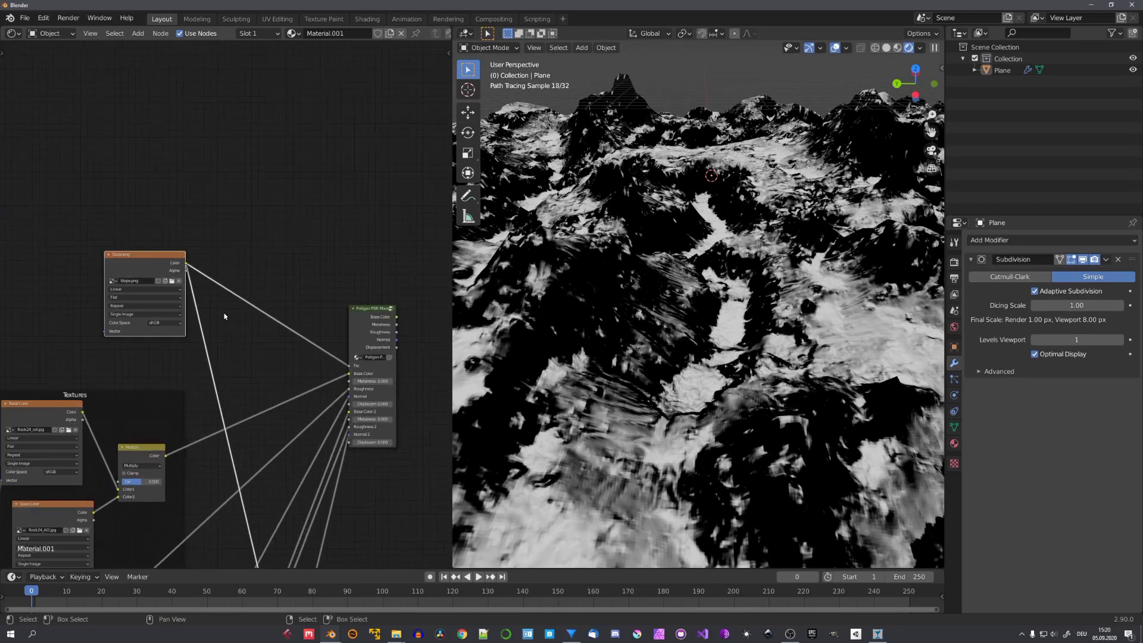
Insert a ColorRamp between the slope mask and the mixer's Fac, with its white stop at 0.106
key("shift+a")
mouse_move(234, 316)
left_click(298, 315)
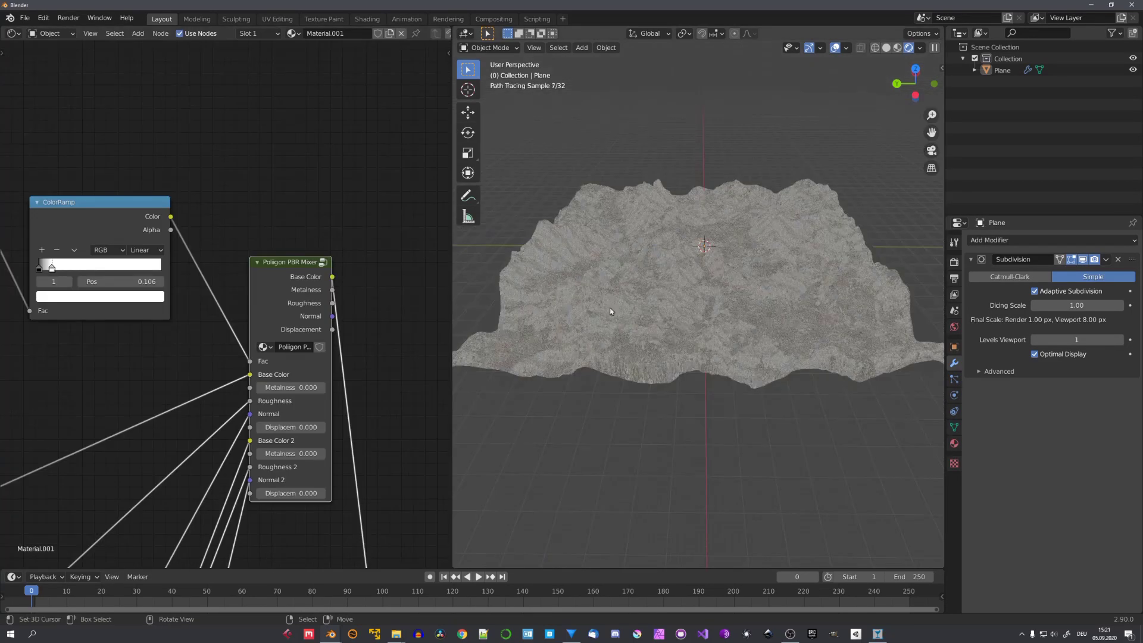
Inspect the blended terrain from closer angles and move a spare mask texture node up beneath the gravel Textures frame
middle_click_drag(610, 310, 585, 321)
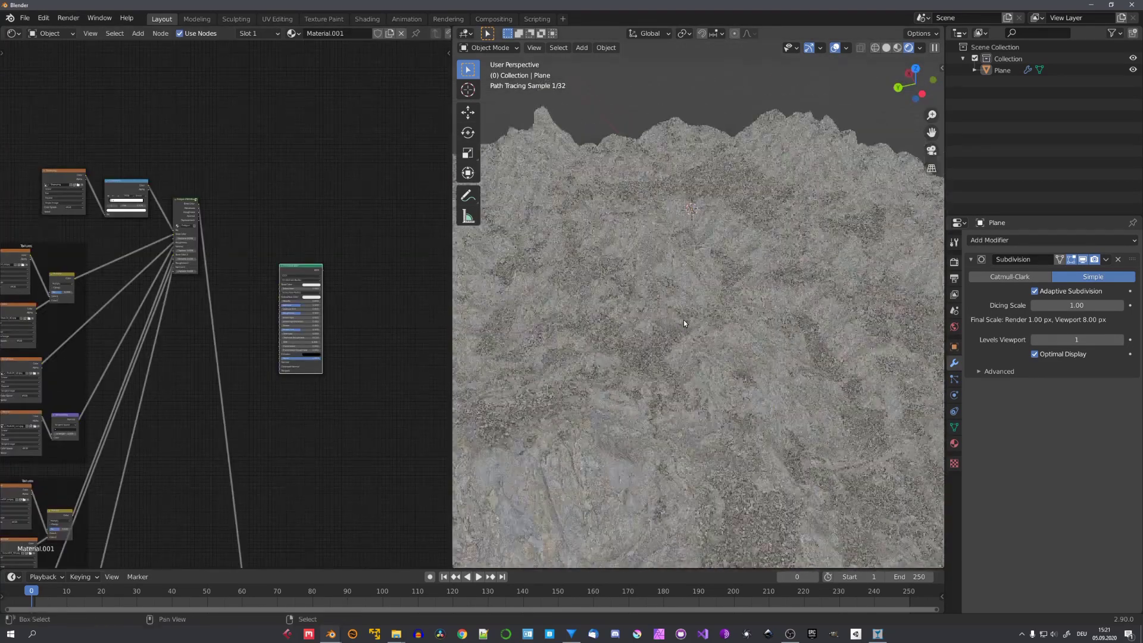
middle_click_drag(680, 324, 655, 333)
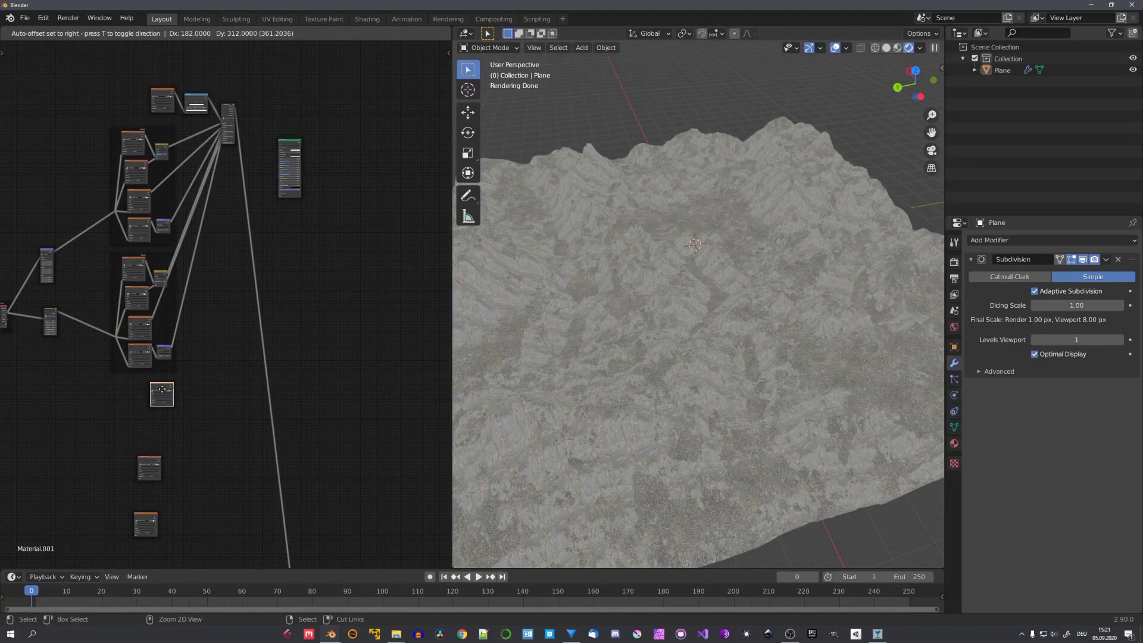
left_click(164, 389)
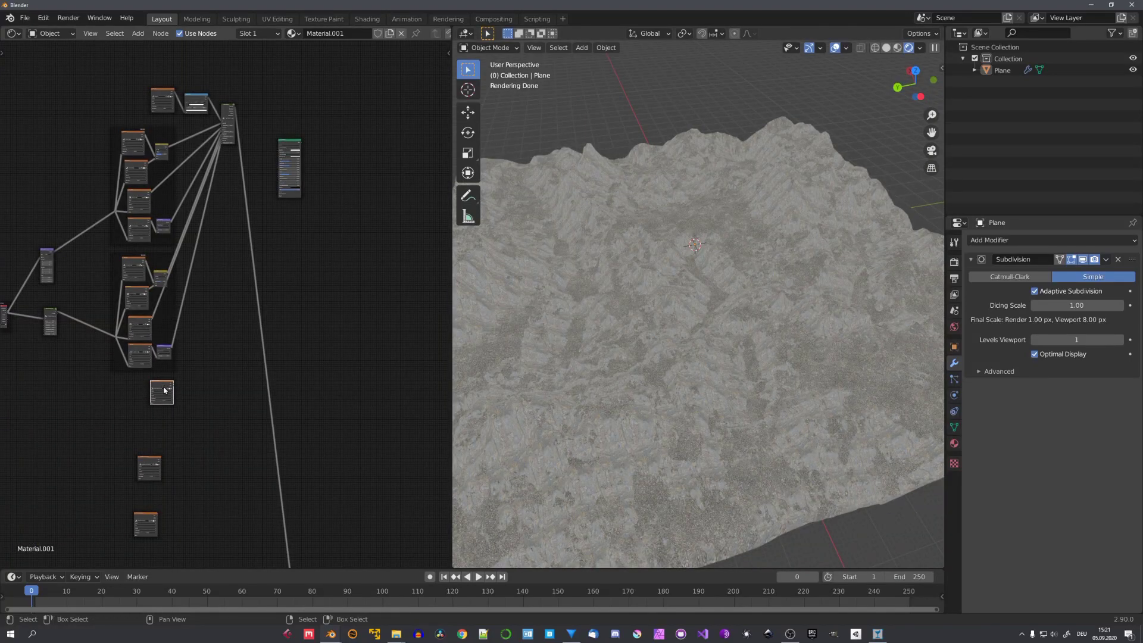
Link the mixer's Base Color, Roughness and Normal outputs to the matching inputs of the Principled BSDF
scroll(282, 173, "up", 6)
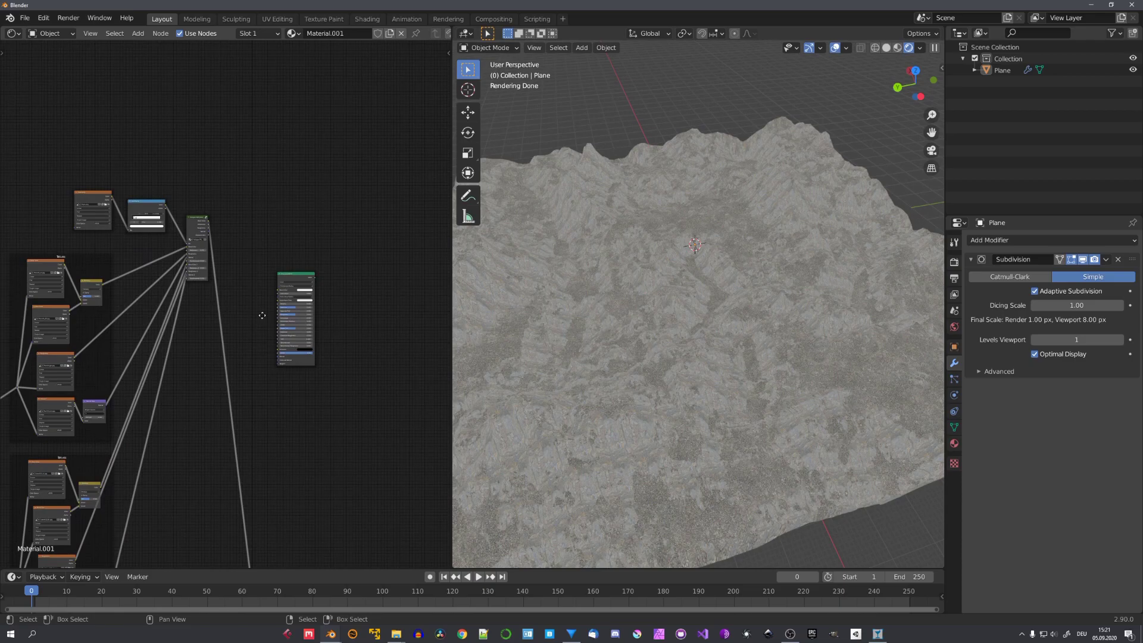
left_click_drag(115, 284, 257, 267)
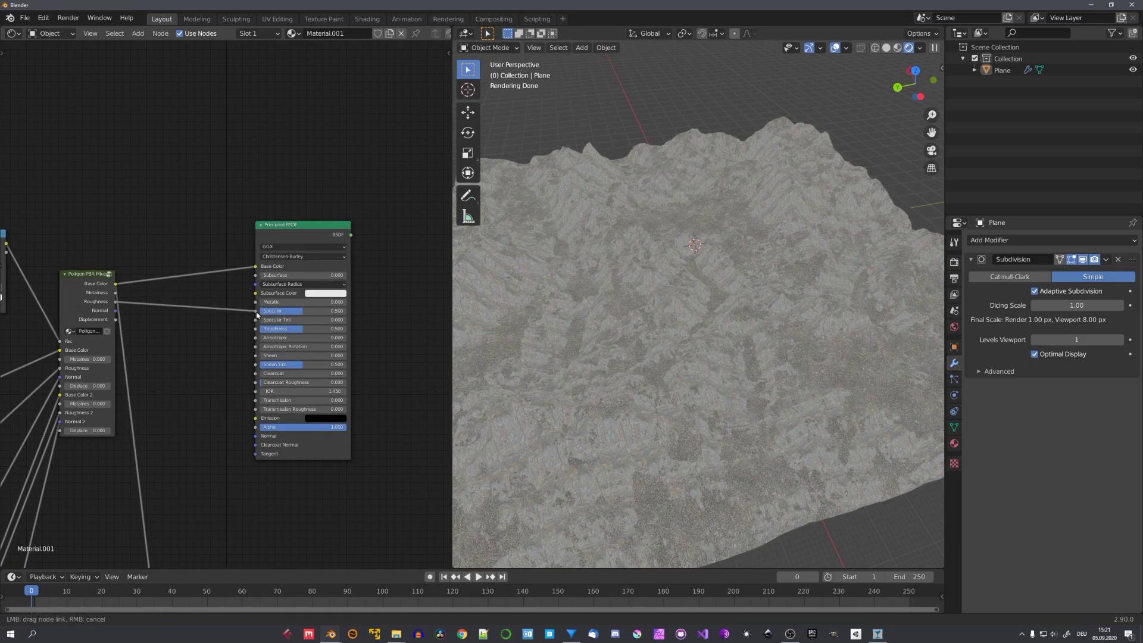
left_click_drag(257, 313, 256, 328)
left_click_drag(116, 310, 256, 437)
middle_click_drag(194, 368, 226, 377)
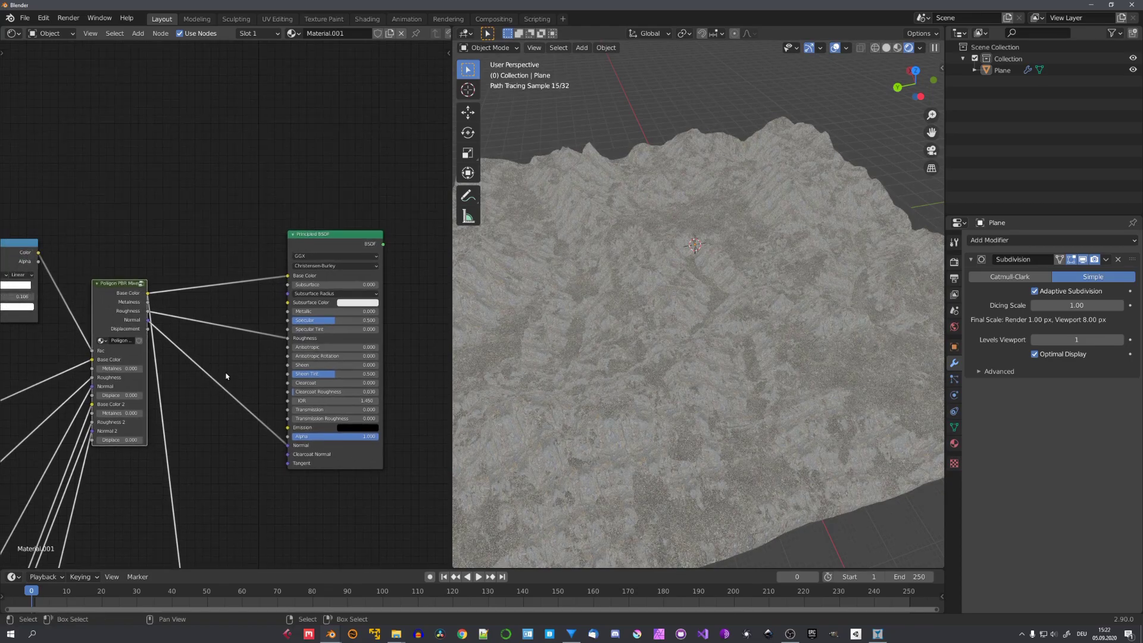
Add a Separate RGB node between the PBR mixer and the Principled BSDF
middle_click_drag(235, 274, 245, 301)
scroll(241, 301, "up", 5)
key("shift+a")
type("s")
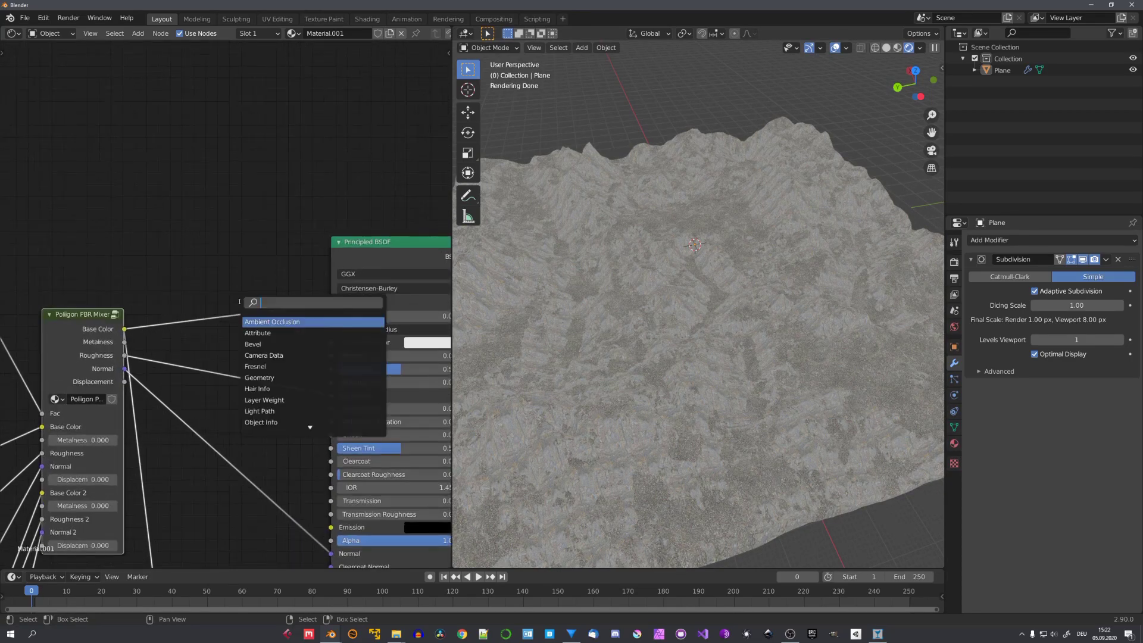
type("sep")
key("Down")
key("Return")
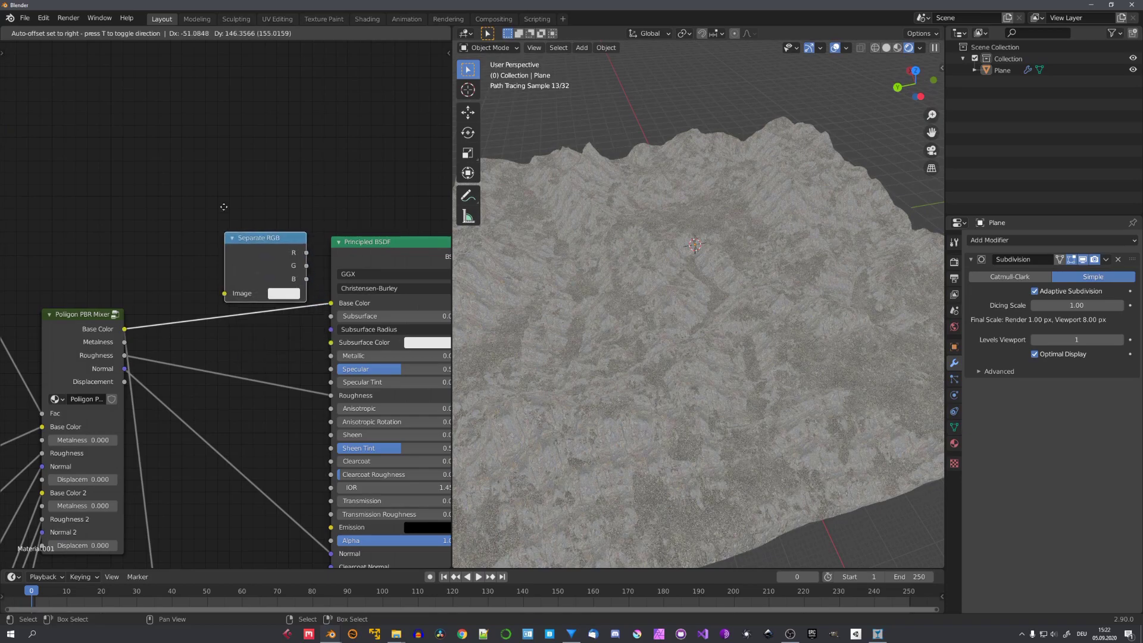
left_click(212, 207)
Feed the mixer's Base Color through Separate RGB with R driving Specular, and send the Principled BSDF to the material output
left_click_drag(251, 339, 264, 300)
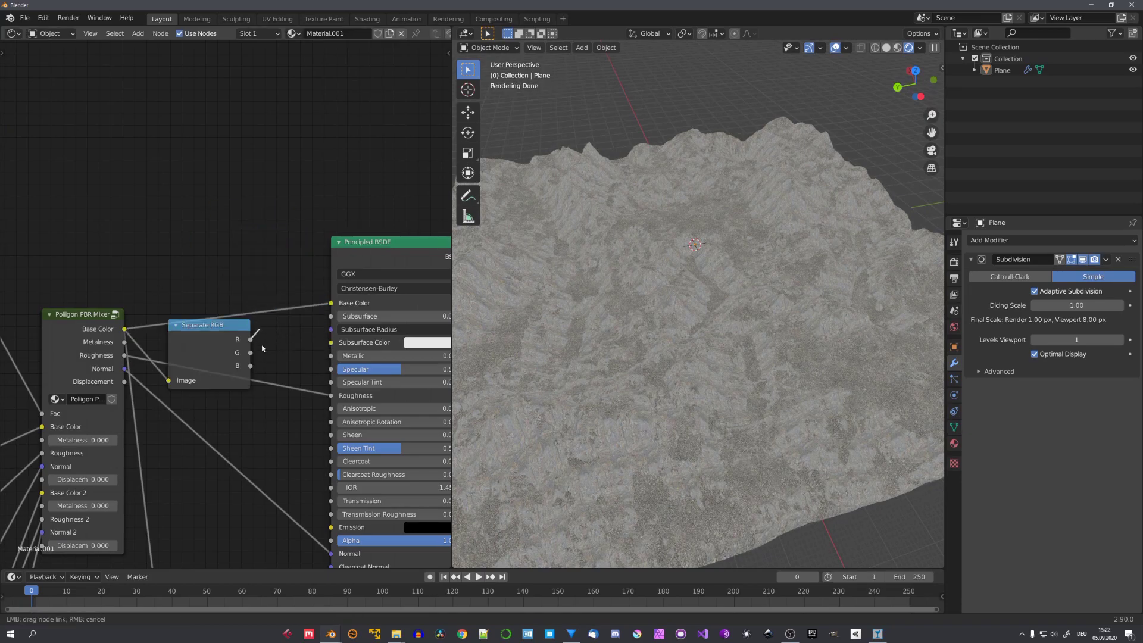
left_click_drag(330, 376, 330, 368)
scroll(238, 273, "down", 3)
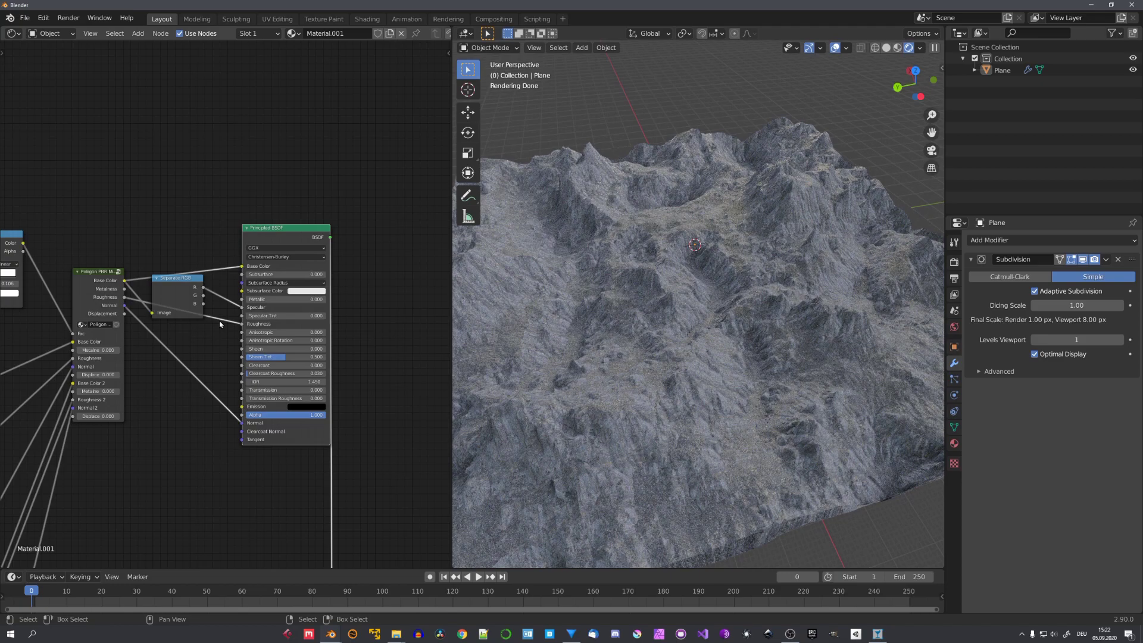
scroll(221, 319, "down", 6)
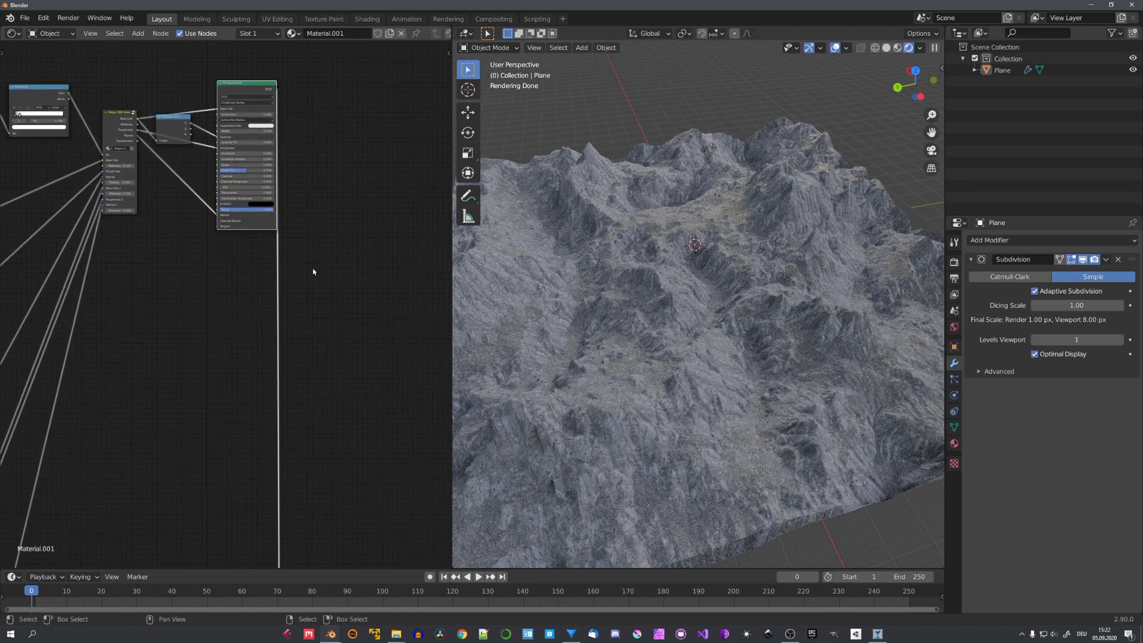
Add a camera and frame the mountain terrain through it
middle_click_drag(657, 331, 738, 377)
key("shift+a")
left_click(694, 545)
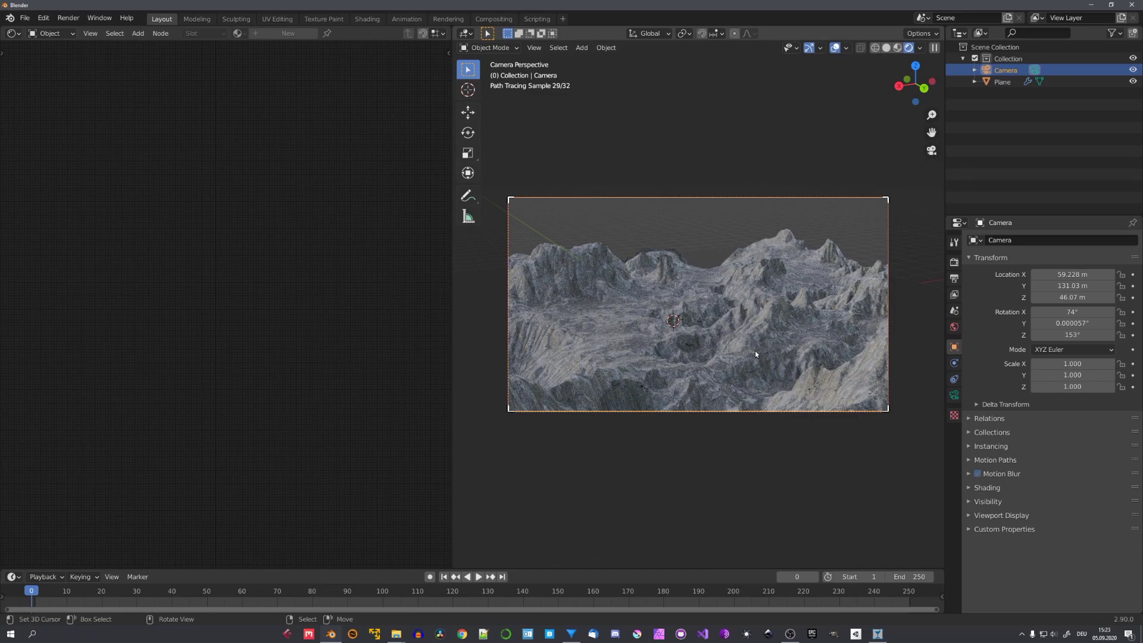
Light the rendered viewport with the scene world and bring the World shader nodes into view
left_click(919, 49)
left_click(855, 117)
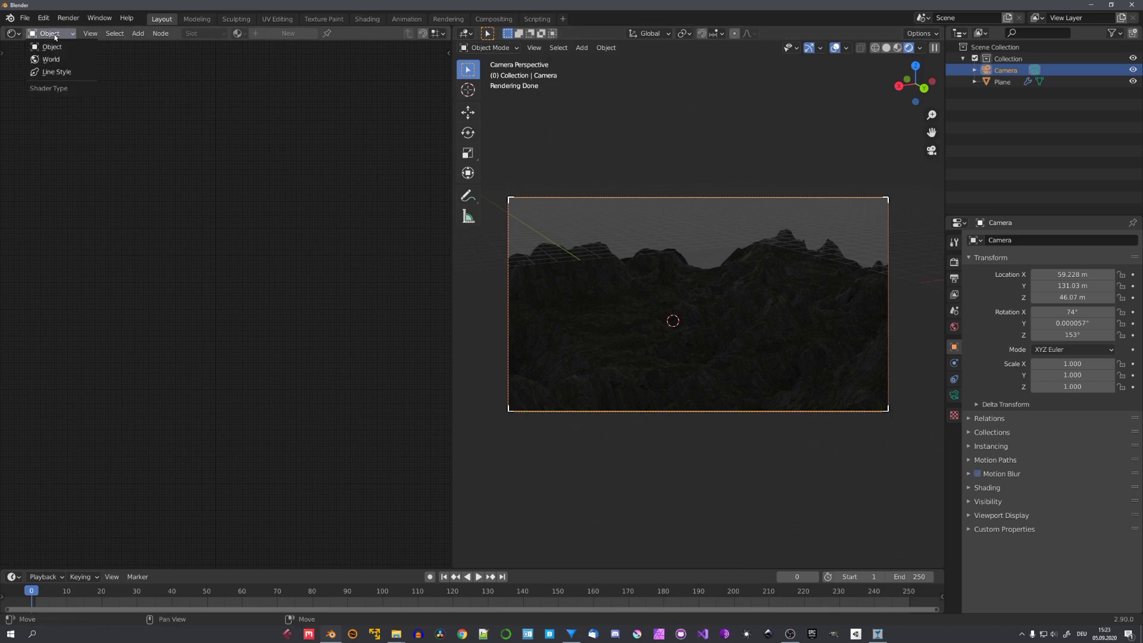
left_click(52, 59)
key("Home")
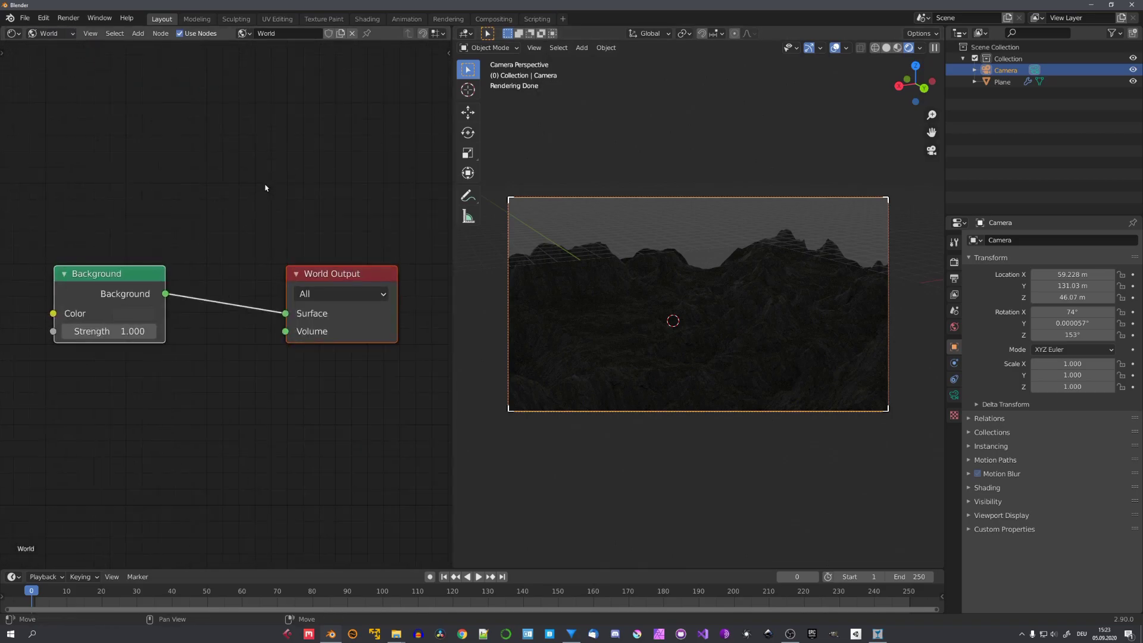
Add a Nishita Sky Texture and link its colour to the Background node's Color
middle_click_drag(173, 284, 189, 283)
key("shift+a")
left_click(156, 256)
type("sky")
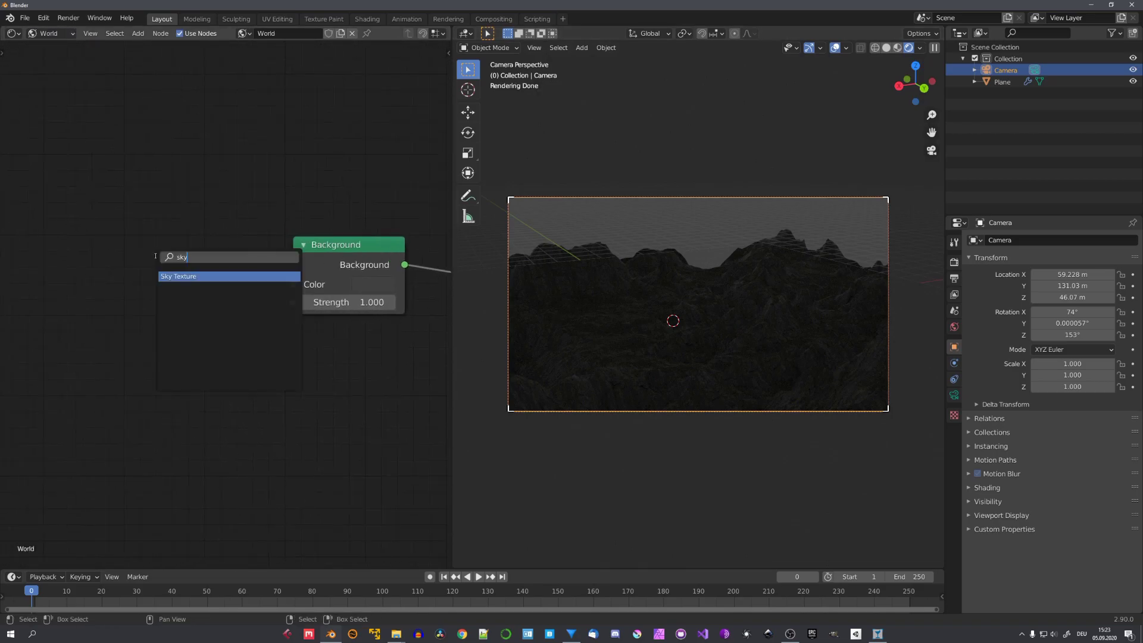
key("Return")
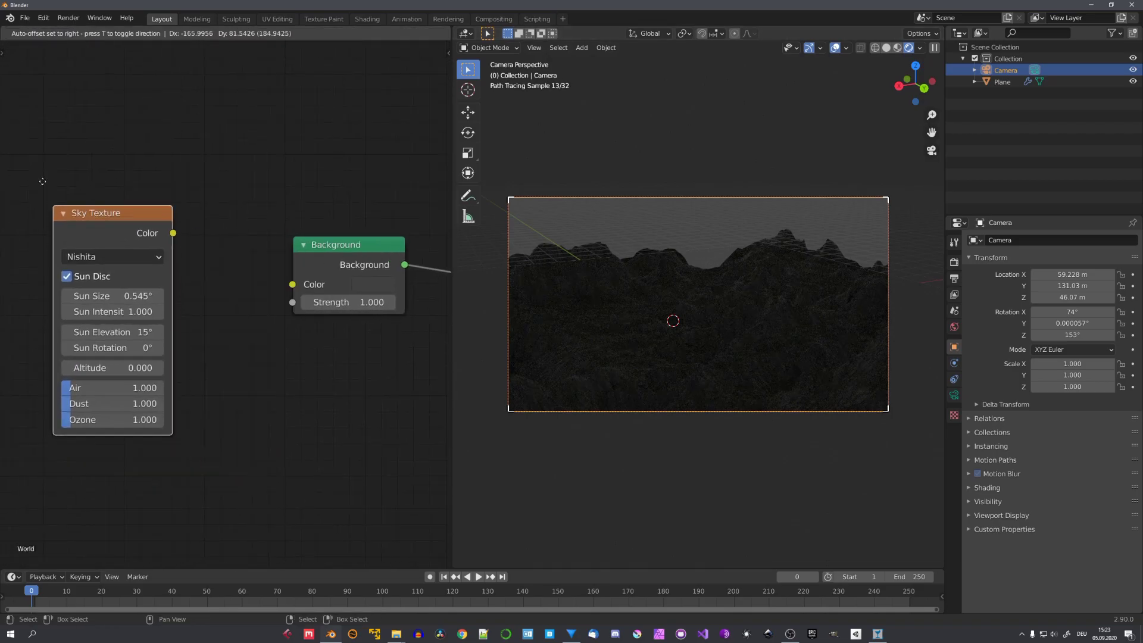
left_click(33, 146)
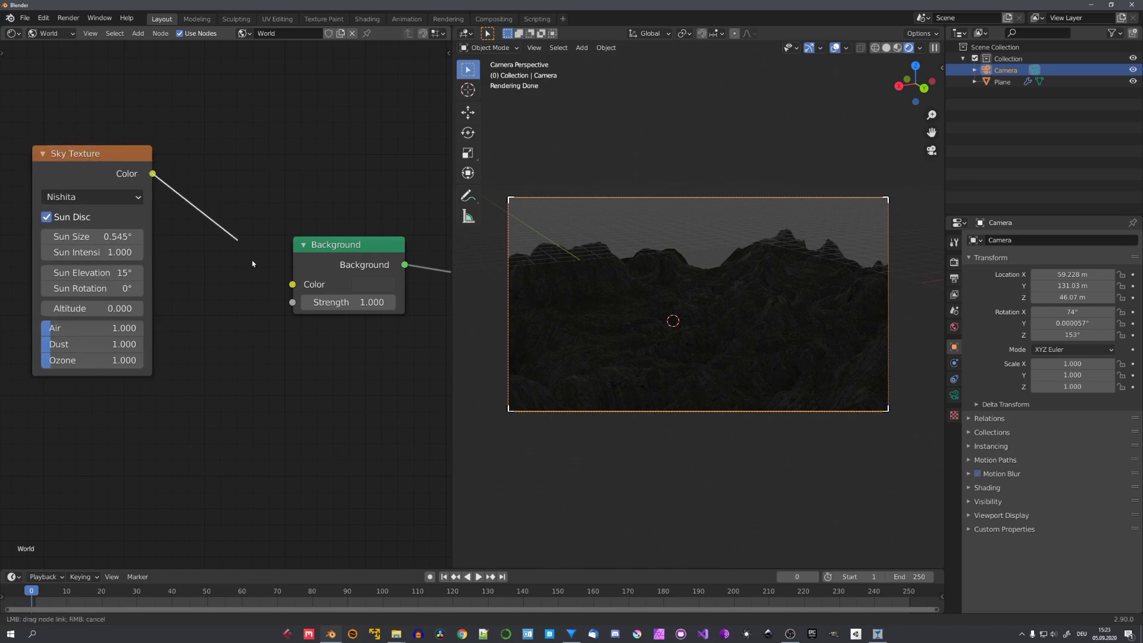
left_click_drag(298, 282, 292, 284)
Set the sky's sun intensity to 0.5, sun elevation to 5.8°, altitude to 1.6 and ozone to 3.635, with Background strength 0.5
middle_click_drag(113, 252, 169, 269)
left_click(159, 269)
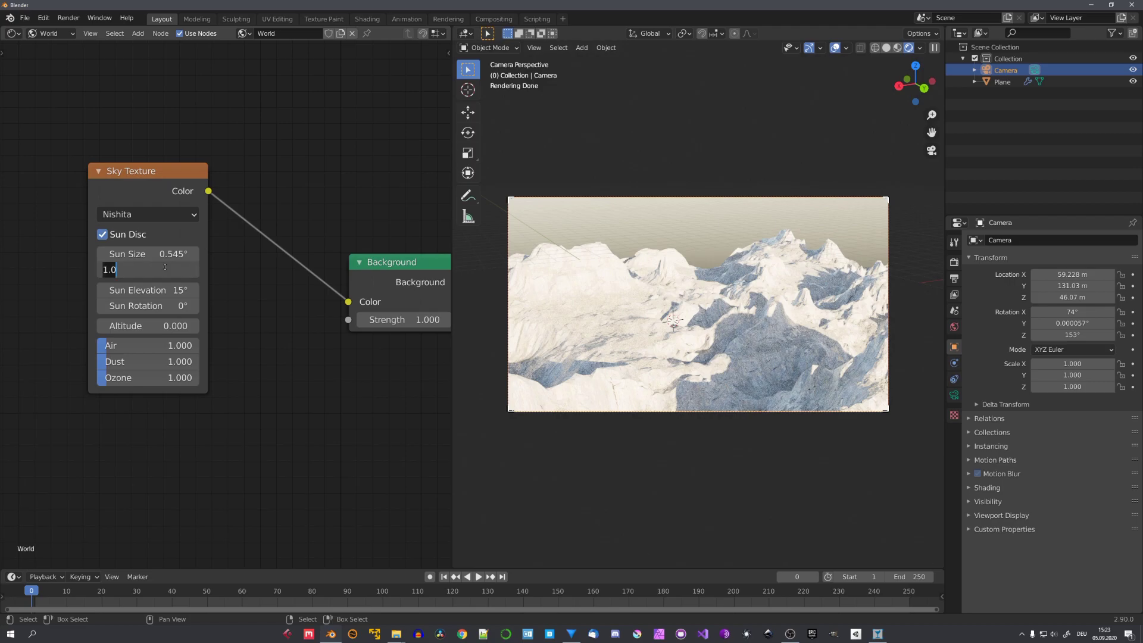
type(".5")
key("Return")
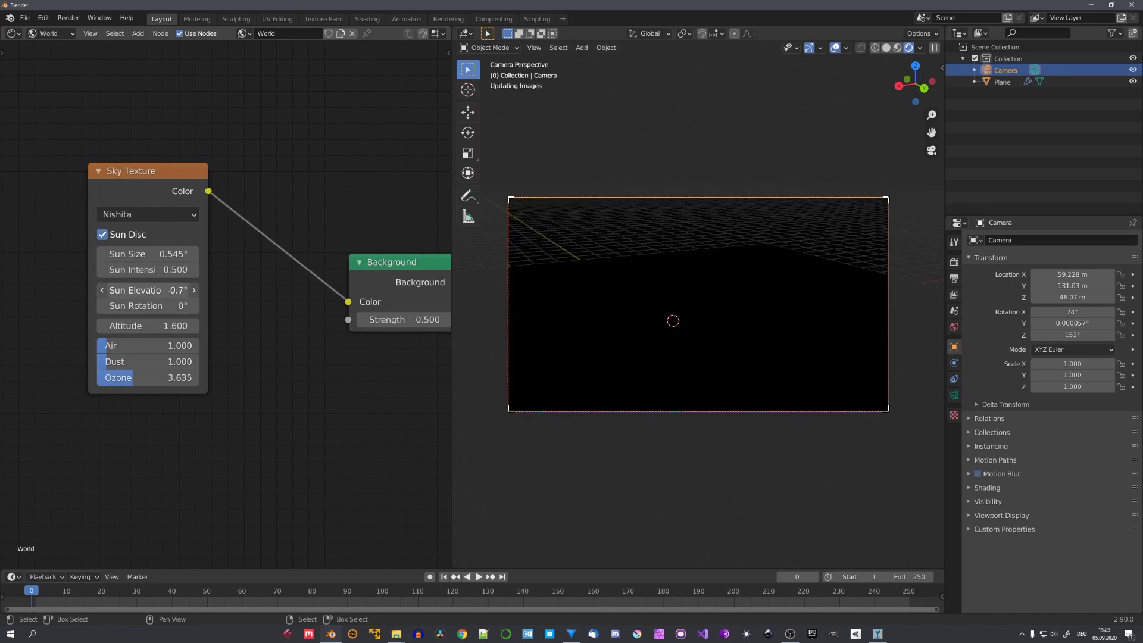
mouse_move(147, 290)
left_mouse_down()
mouse_move(168, 290)
mouse_move(159, 289)
left_mouse_up()
key("n")
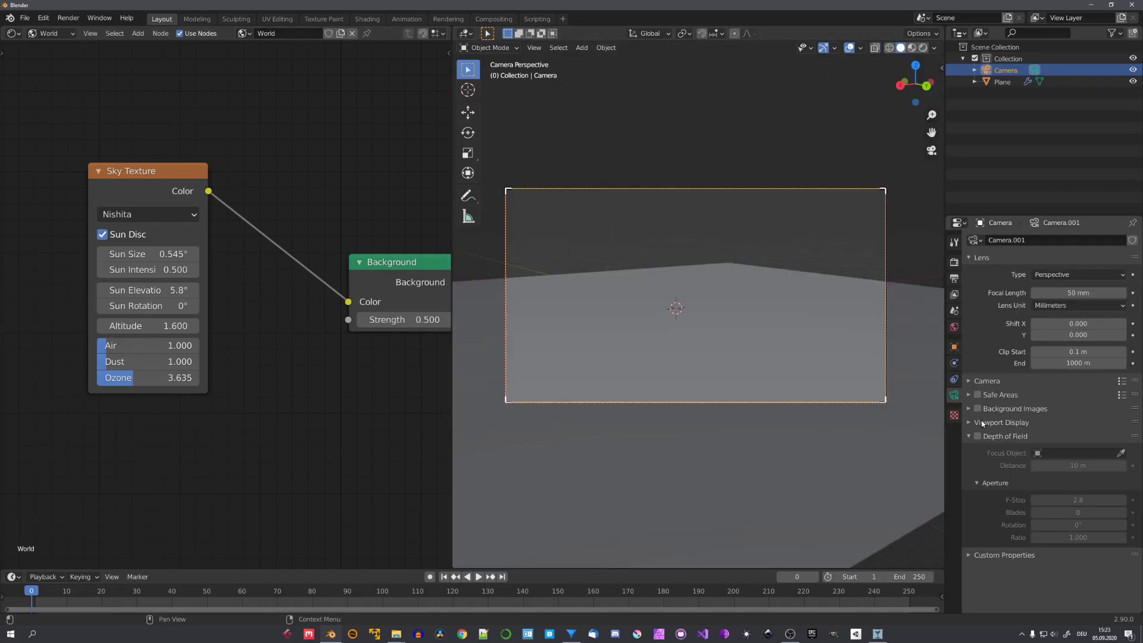
Open the camera's viewport display settings and enable the Mist pass for the view layer
left_click(980, 421)
left_click(954, 310)
left_click(954, 295)
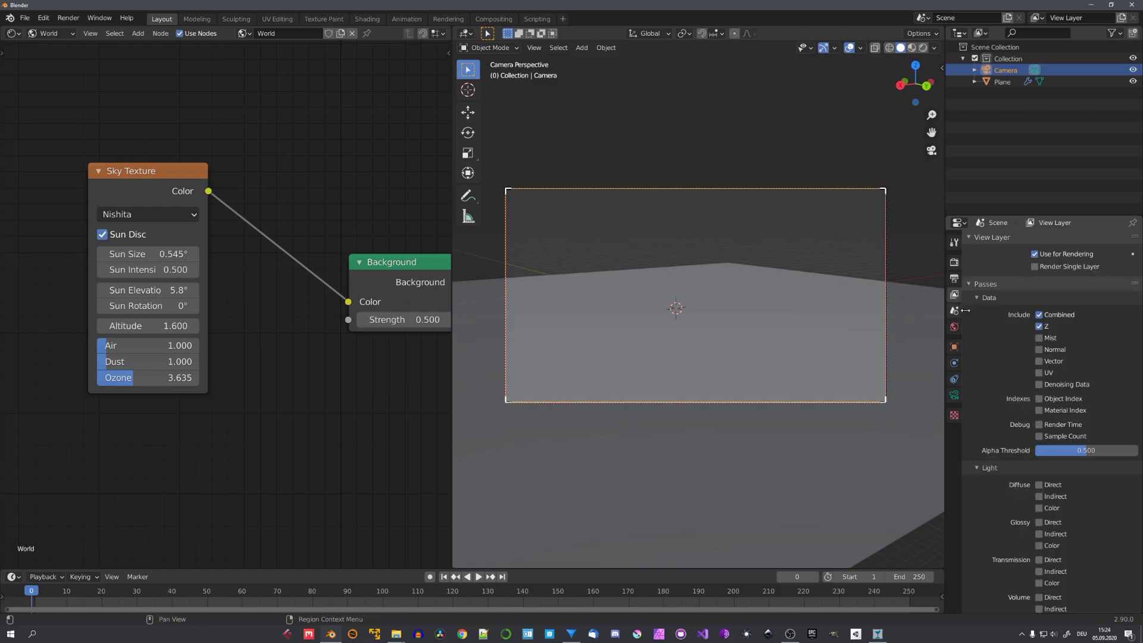
left_click(1039, 338)
Show the camera's mist range over the terrain and set the world's mist start to 29 m and depth to 248 m
middle_click_drag(751, 337, 807, 363)
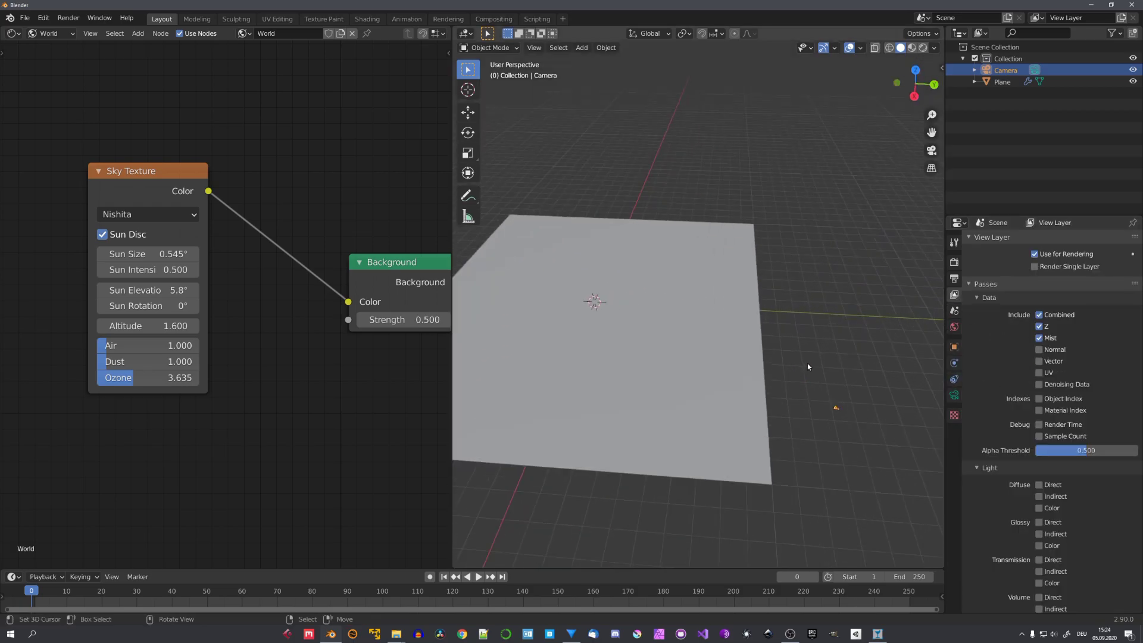
left_click(955, 395)
scroll(1041, 419, "down", 2)
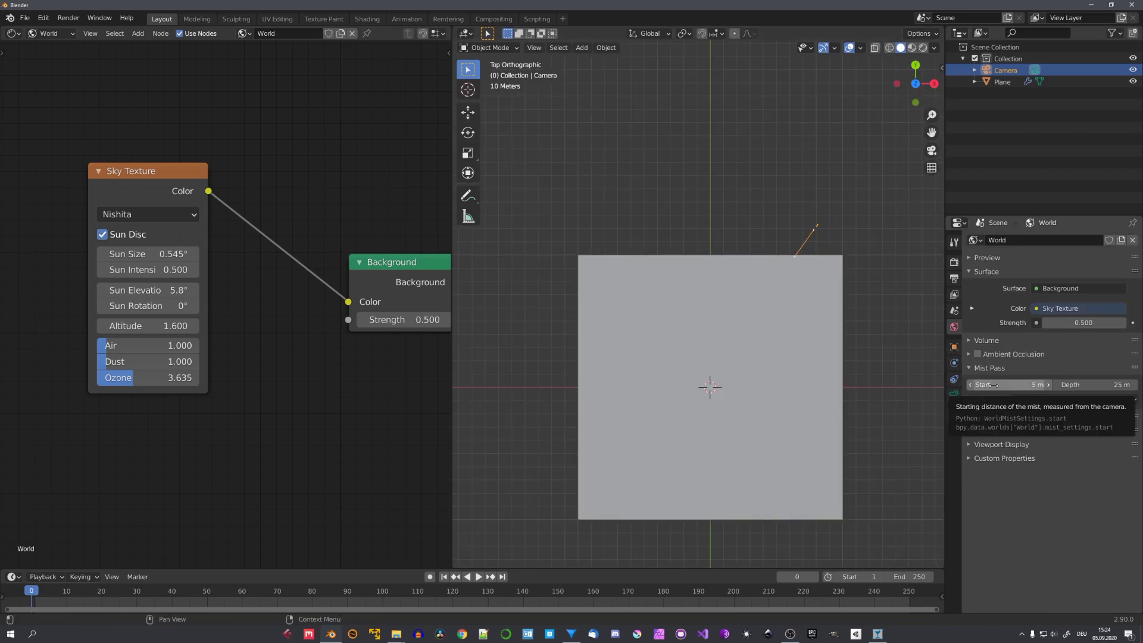
left_click_drag(993, 385, 1127, 384)
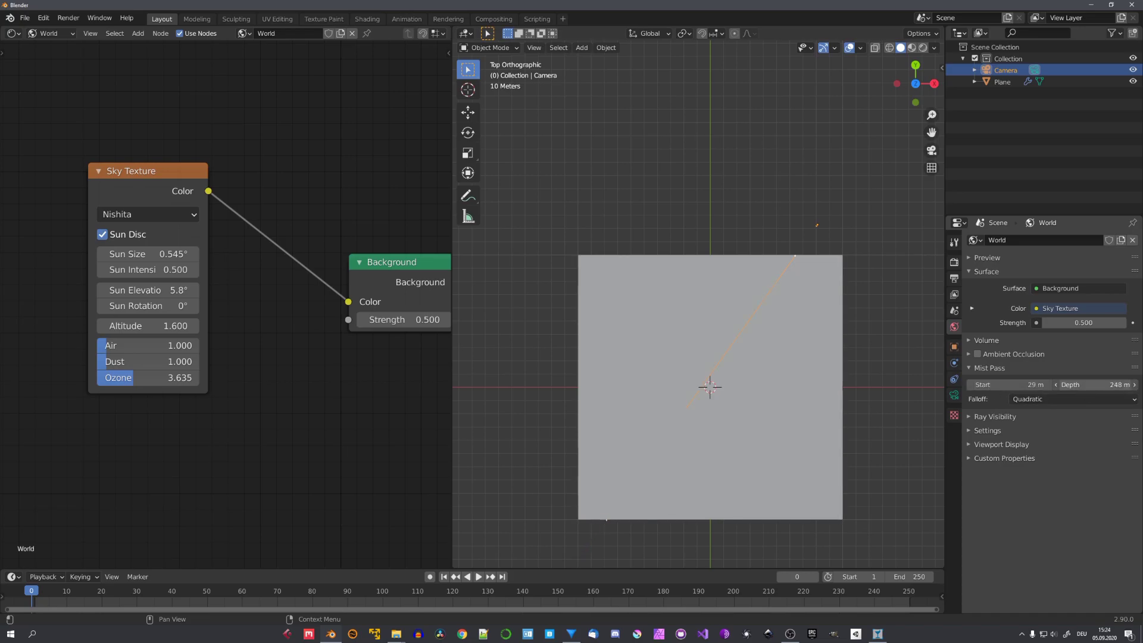
middle_click_drag(744, 417, 760, 310)
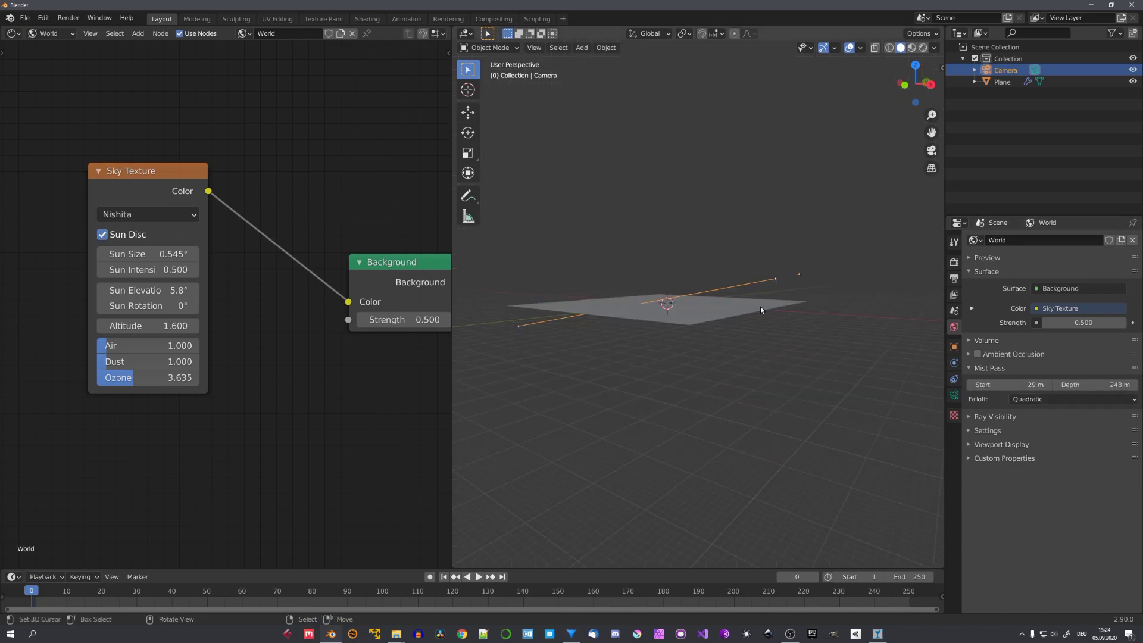
Preview the Mist render pass through the camera in rendered viewport shading
key("KP_0")
left_click(918, 49)
left_click(920, 49)
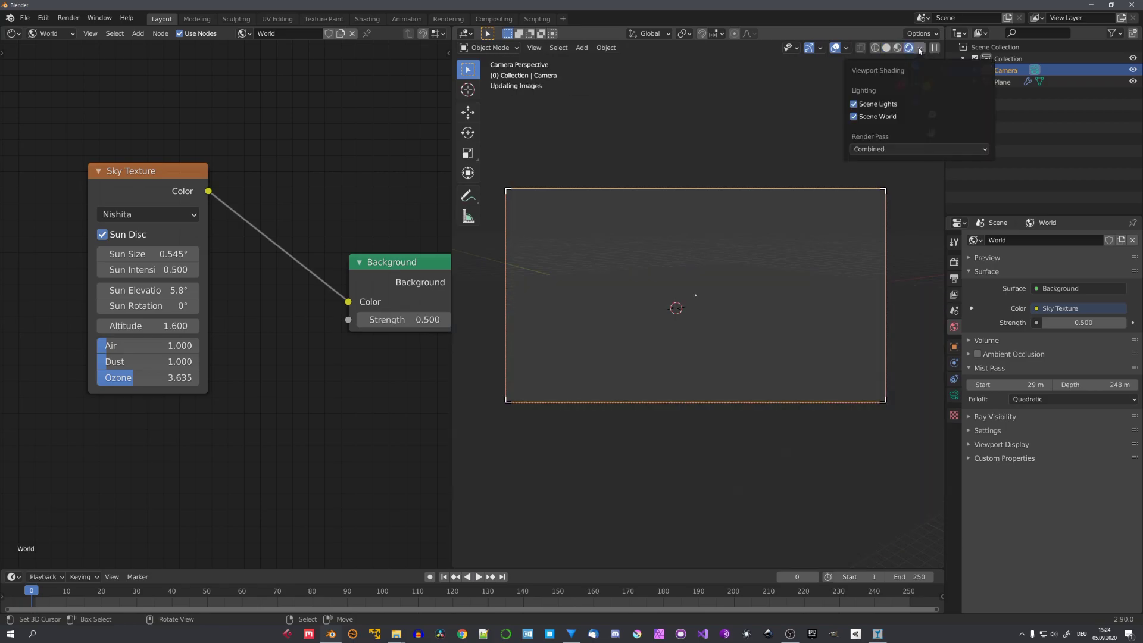
left_click(894, 148)
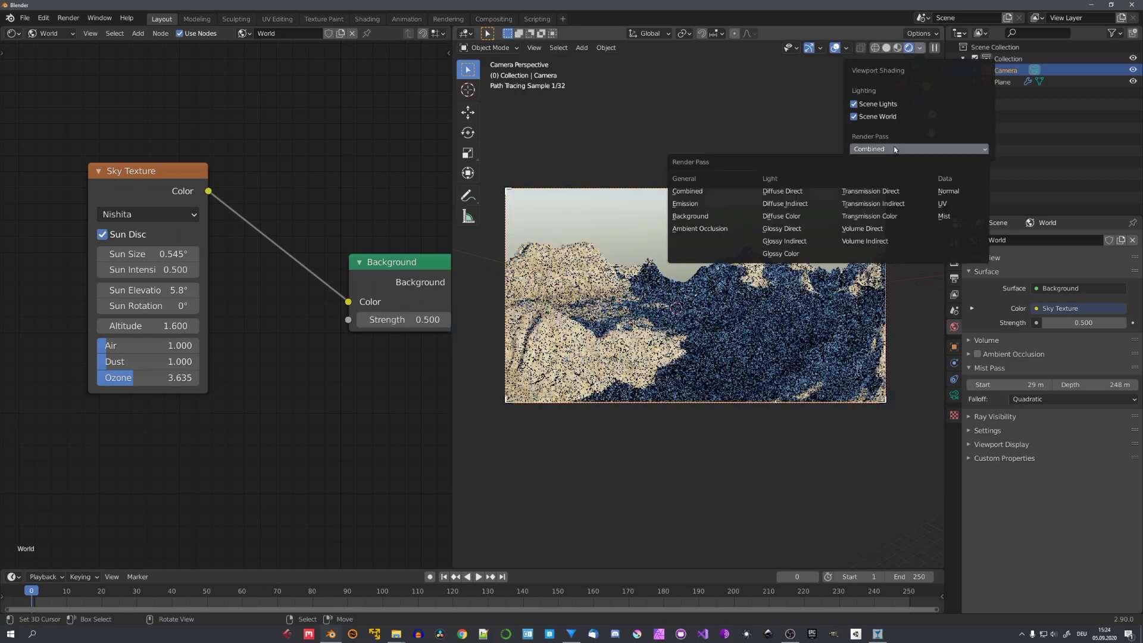
left_click(950, 218)
scroll(773, 260, "up", 1)
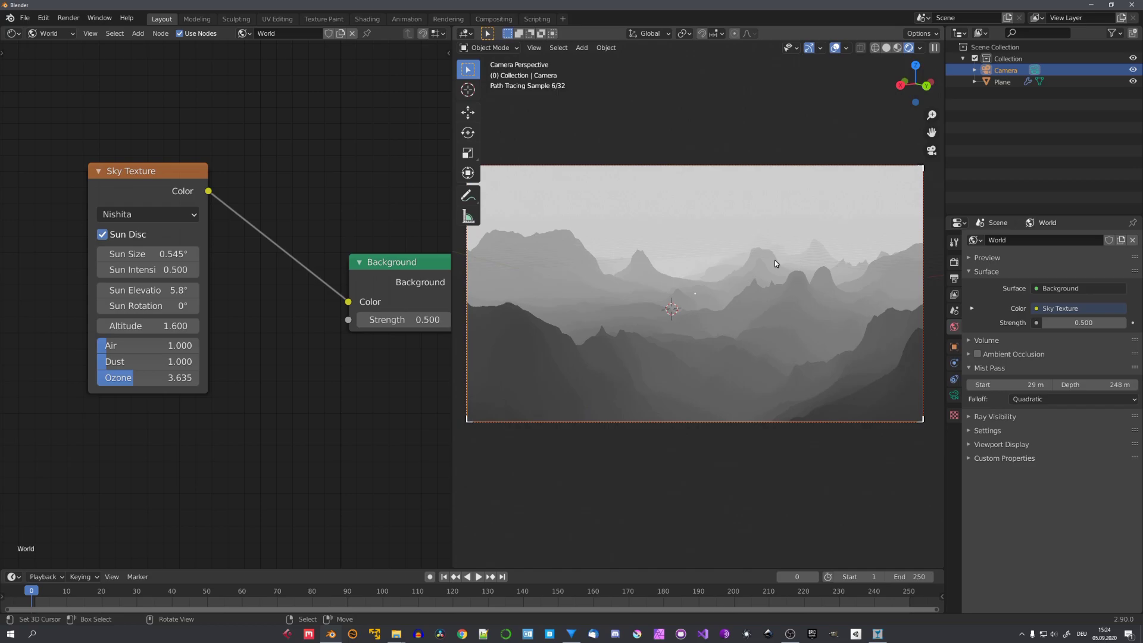
Render the camera's still image of the mountain terrain and inspect the result up close
scroll(773, 260, "up", 2)
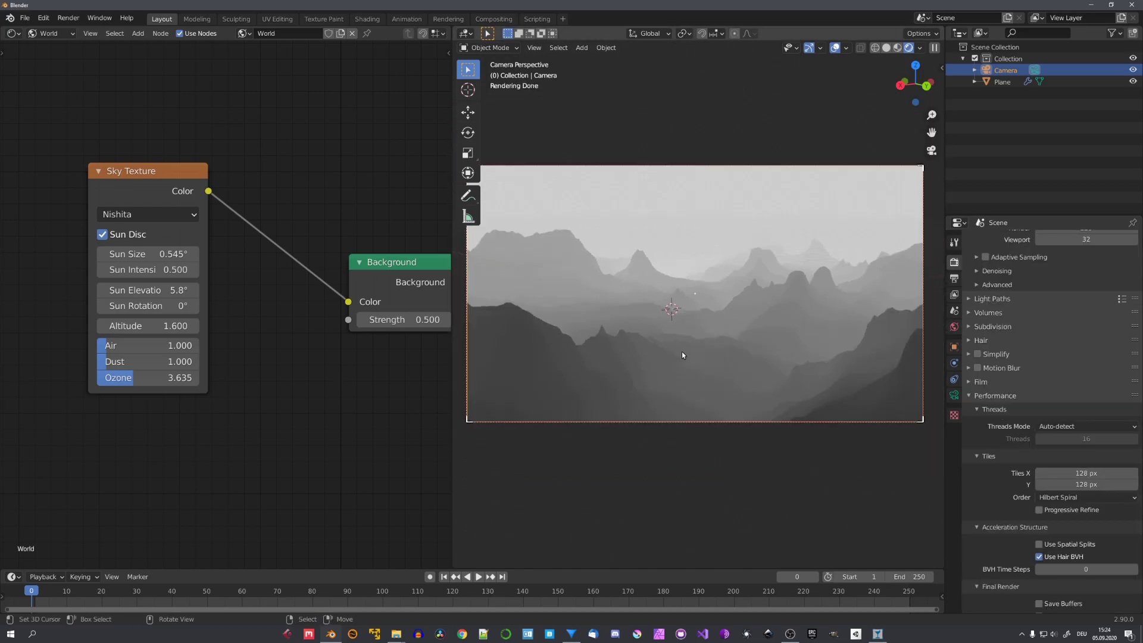
key("F12")
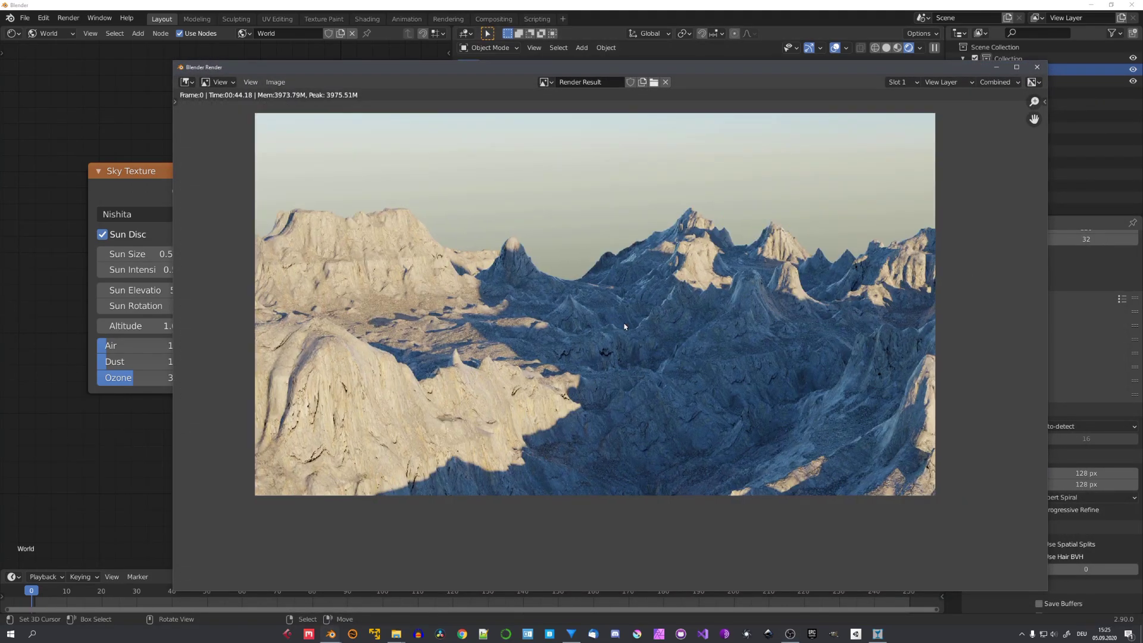
scroll(608, 365, "up", 3)
scroll(605, 381, "down", 2)
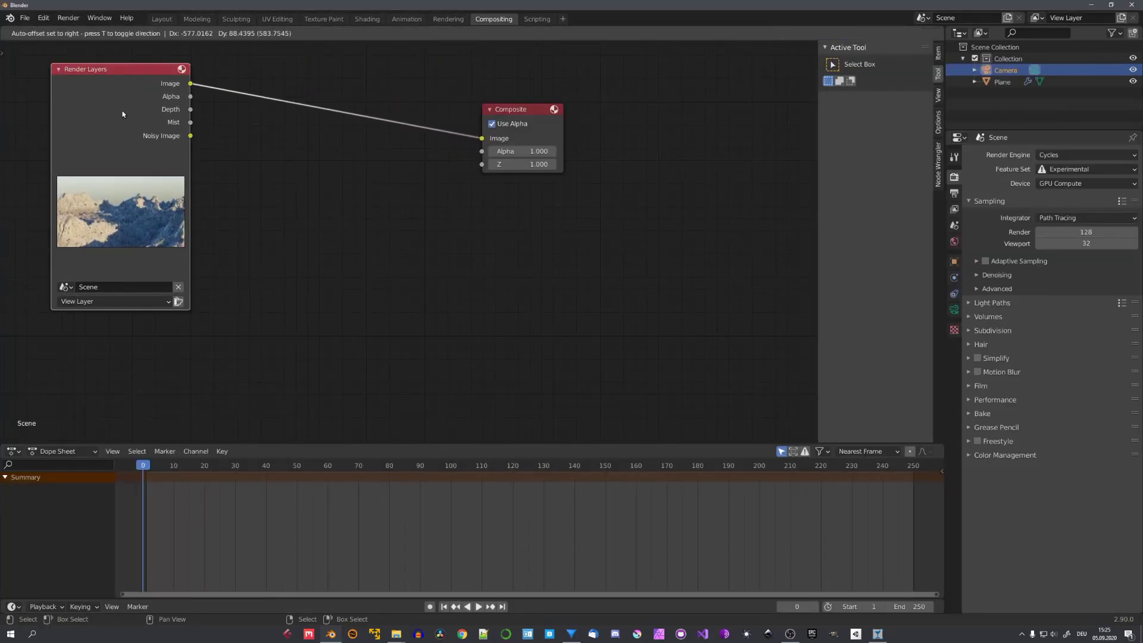
Insert an Alpha Over node on the compositor link between the Render Layers image and the viewer
middle_click_drag(150, 111, 239, 163)
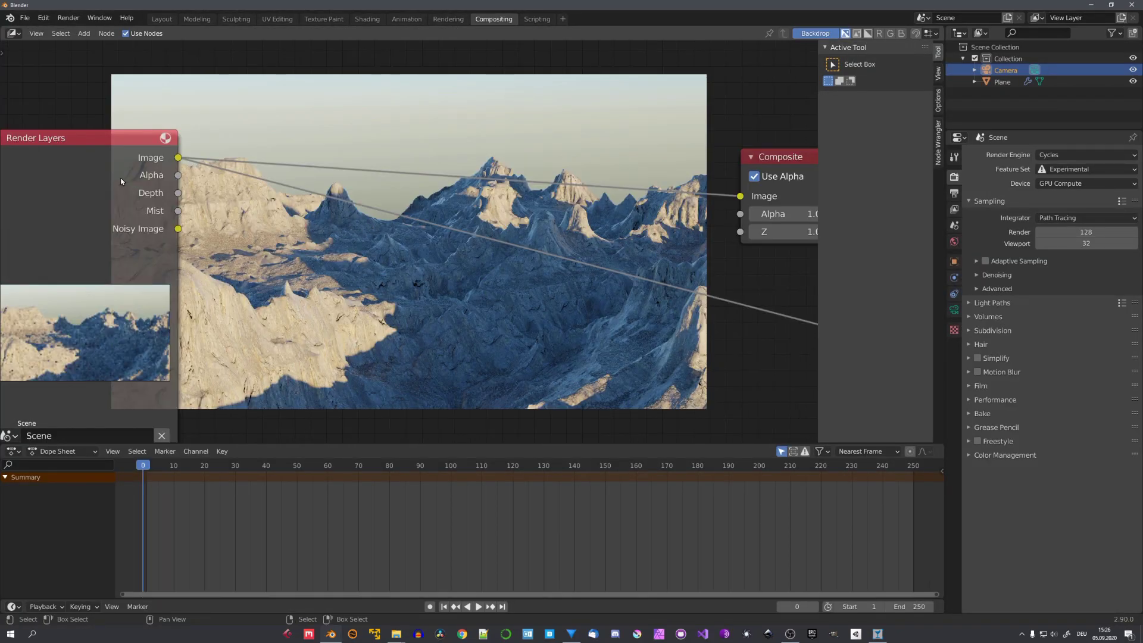
key("shift+a")
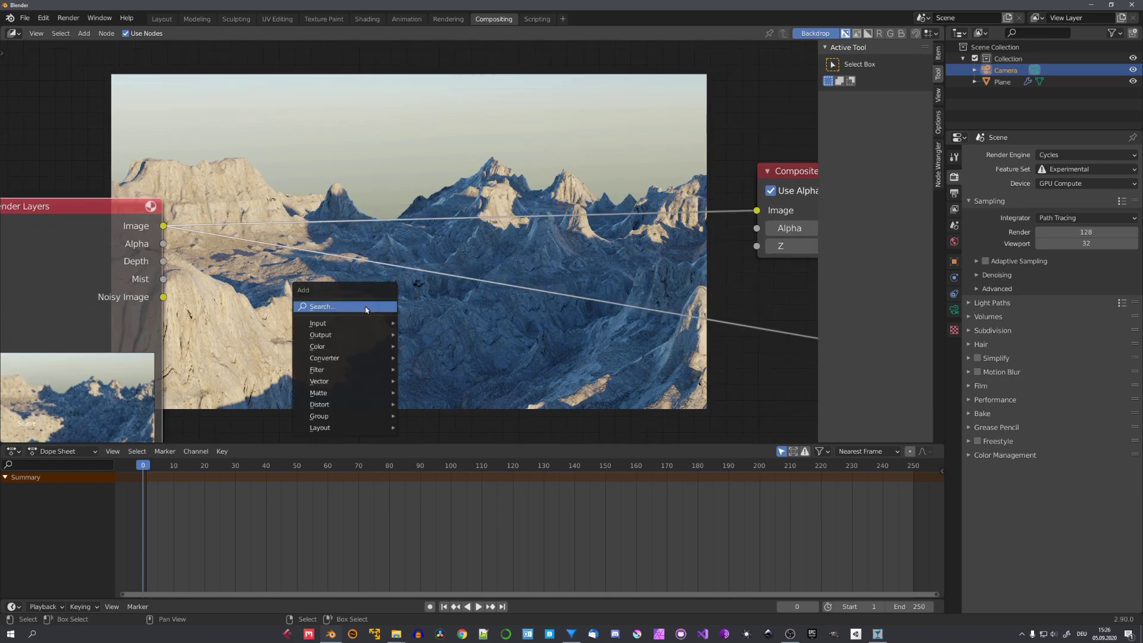
left_click(365, 307)
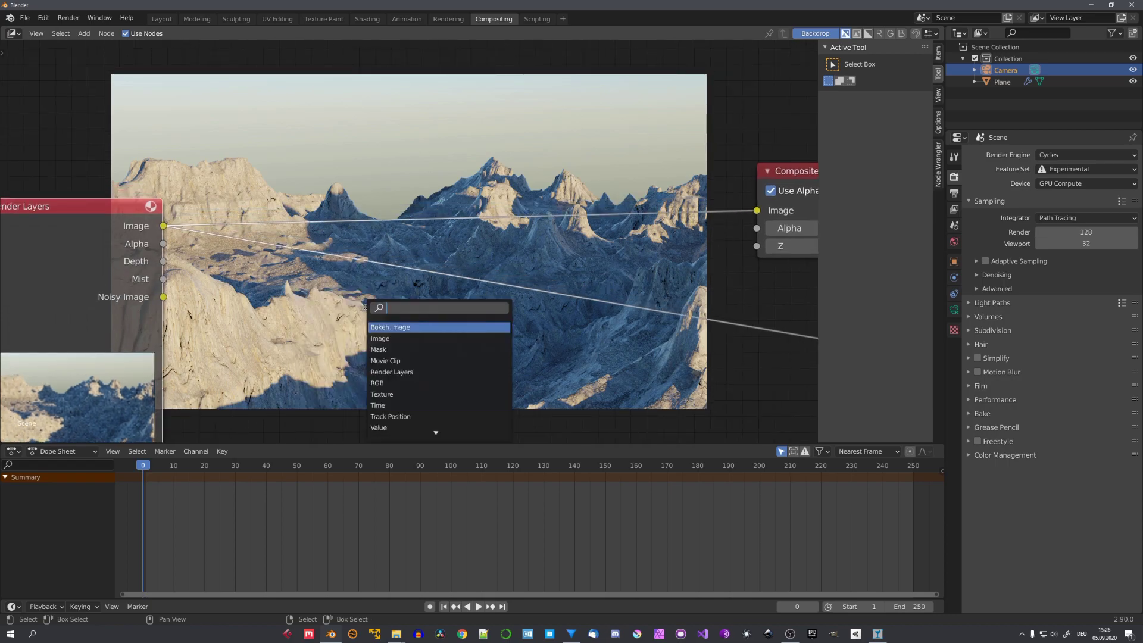
type("alpha")
key("Down")
key("Return")
middle_click_drag(363, 297, 366, 262)
left_click(477, 218)
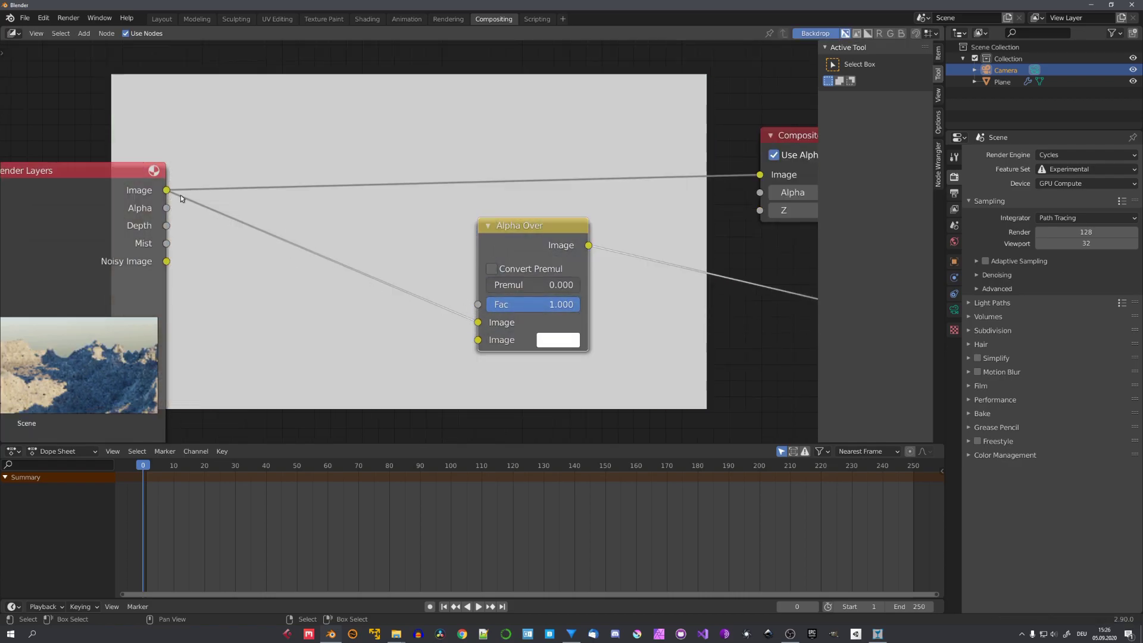
Link the Render Layers Mist output to the Alpha Over node's Fac and second Image inputs
left_click_drag(166, 243, 477, 304)
middle_click_drag(426, 274, 405, 132)
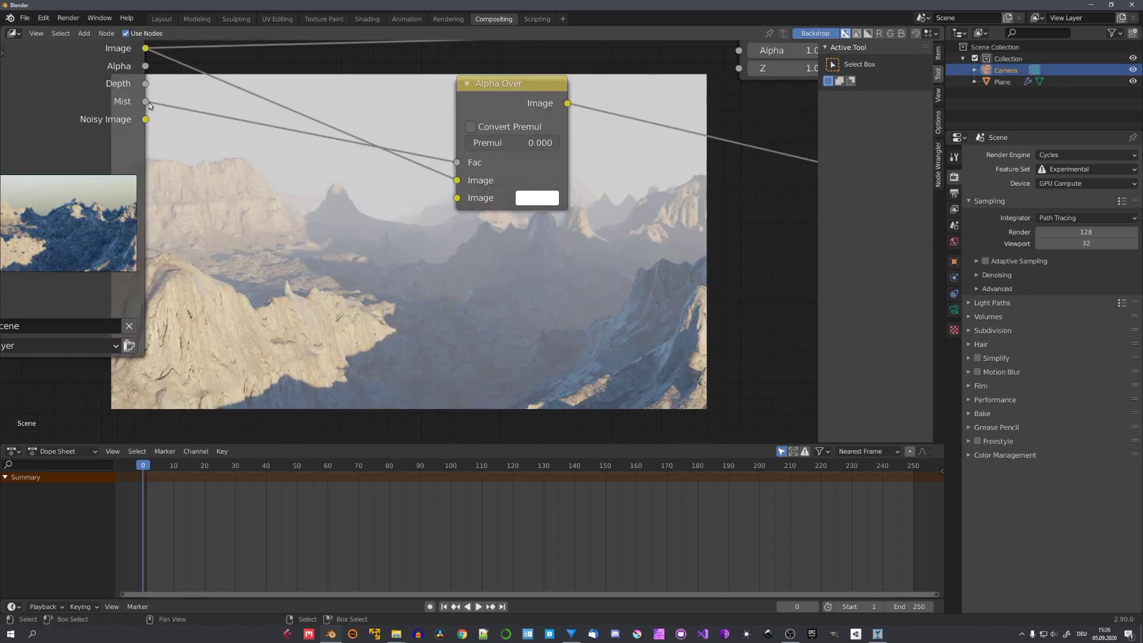
left_click_drag(147, 102, 457, 198)
middle_click_drag(349, 225, 323, 92)
Insert a ColorRamp node between the Mist output and the Alpha Over node's second Image input
middle_click_drag(372, 204, 508, 331)
key("shift+a")
left_click(444, 276)
type("colo")
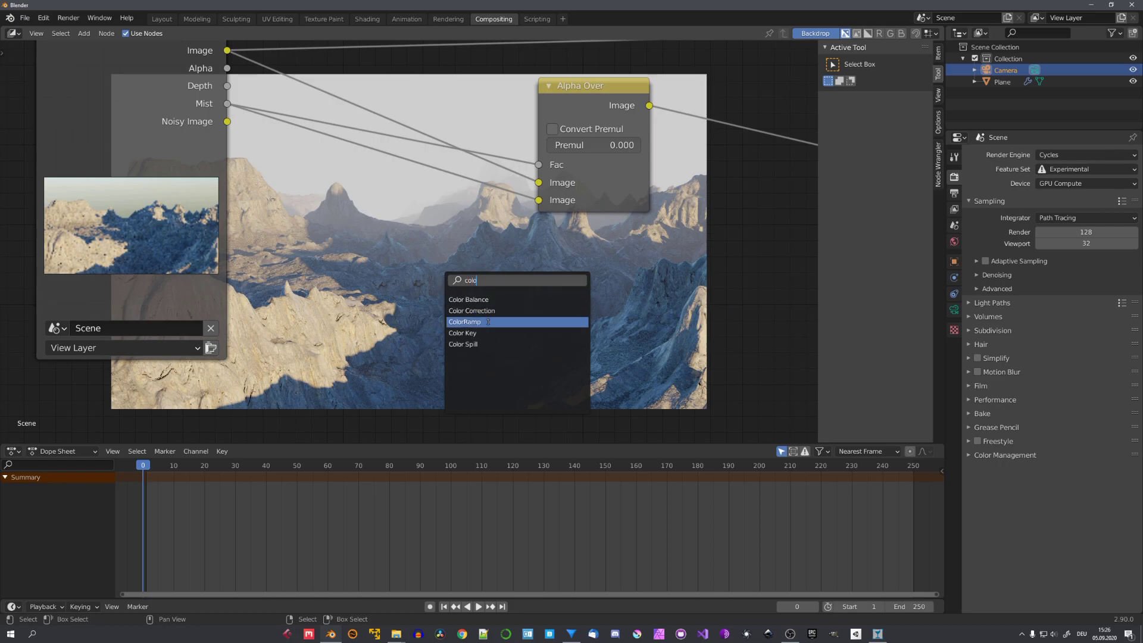
left_click(482, 323)
left_click(393, 224)
middle_click_drag(526, 266, 436, 182)
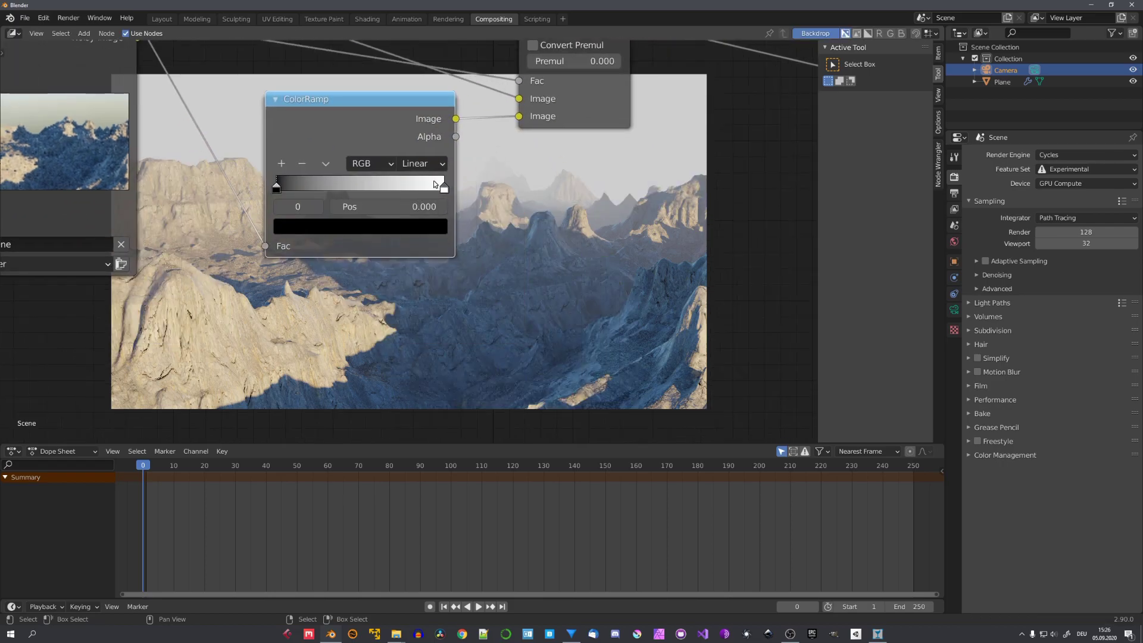
Tint the ColorRamp's white stop a very pale blue to colour the mist
left_click(441, 185)
left_click(375, 226)
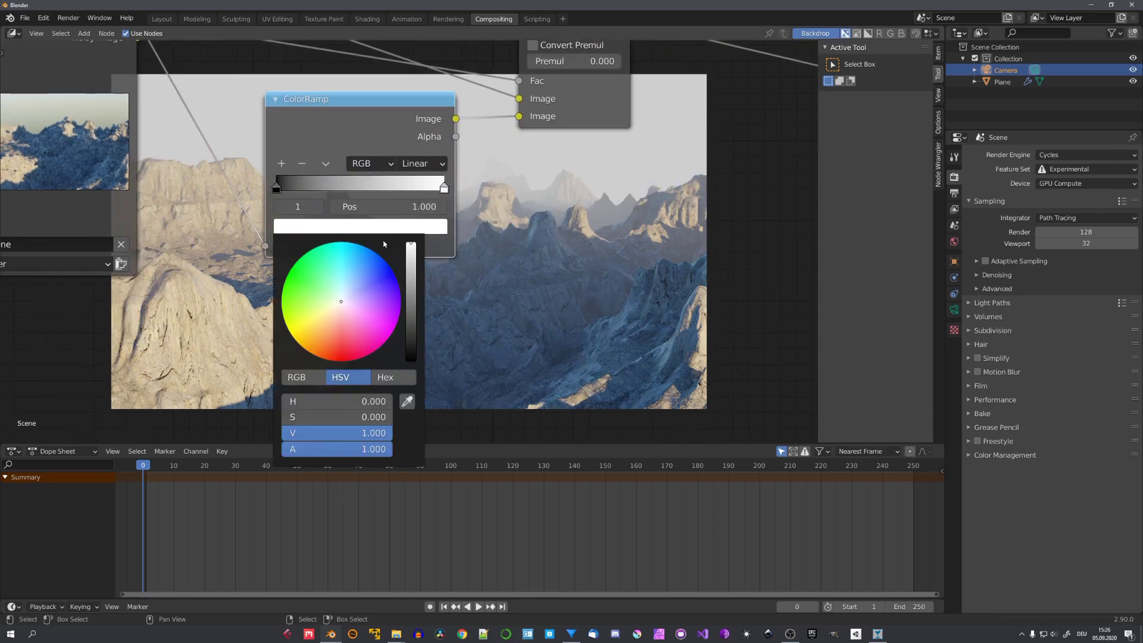
left_click(344, 294)
middle_click_drag(436, 237, 87, 100)
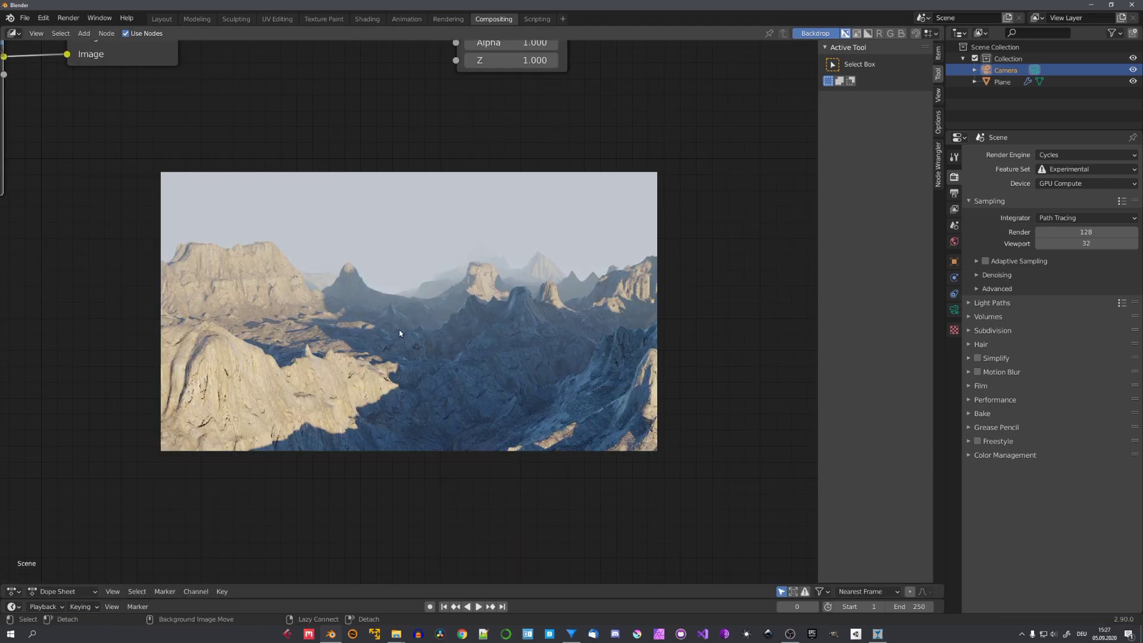
Enlarge the compositor backdrop to examine the mist over the distant mountains
key("alt+v")
key("alt+v")
key("alt+v")
key("v")
middle_click_drag(351, 341, 343, 335)
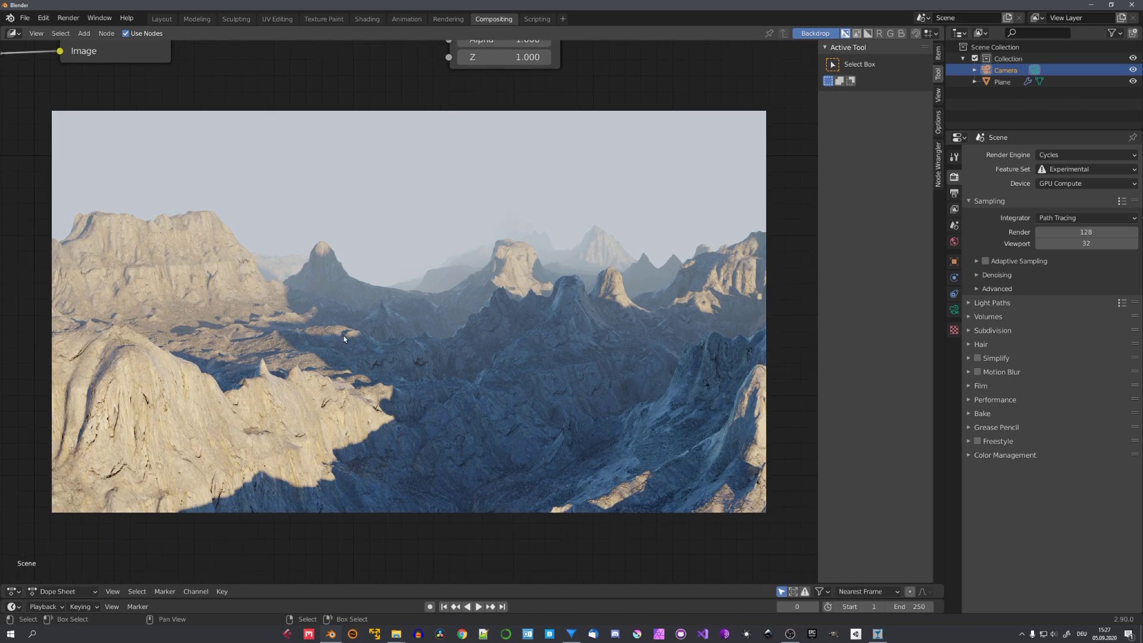